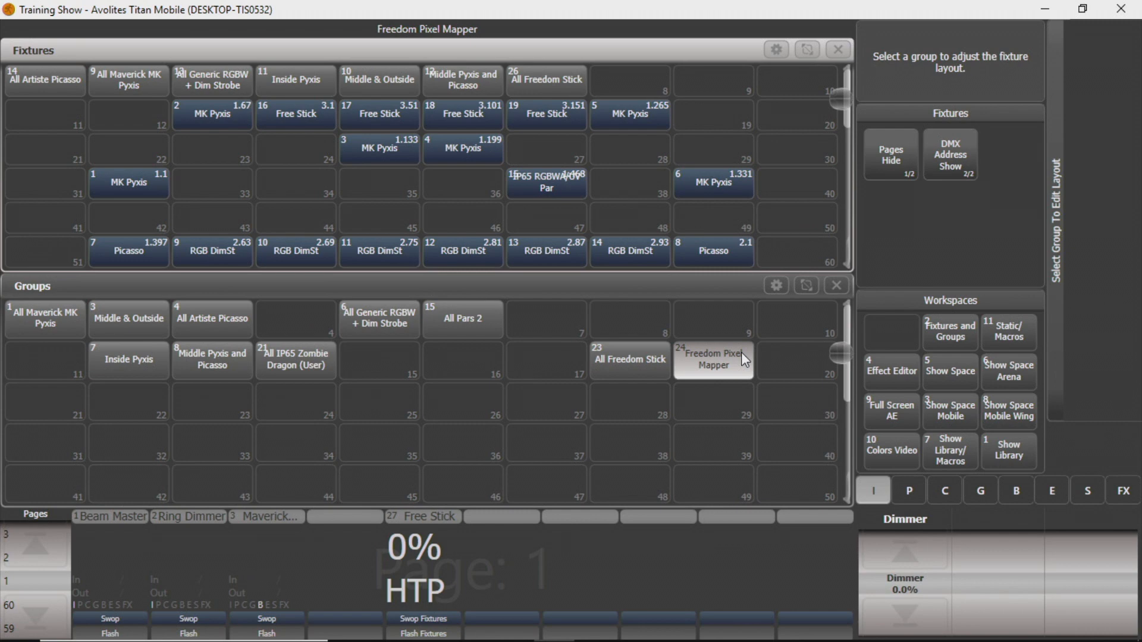
Open the Freedom Pixel Mapper group's layout and clear the current pixel selection
click(741, 354)
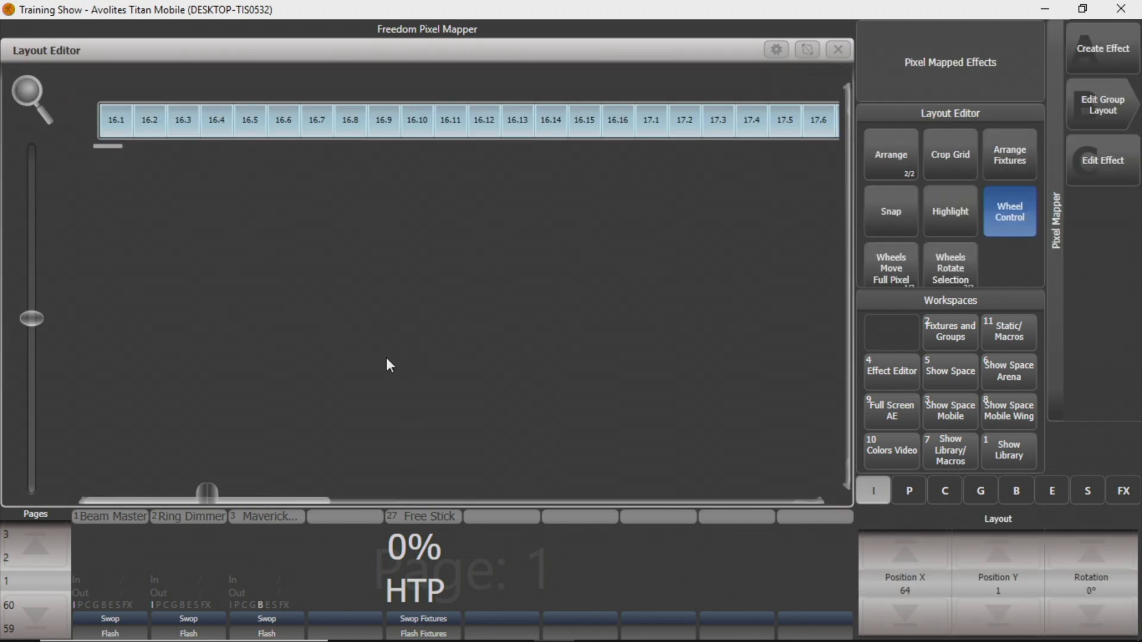
key(c)
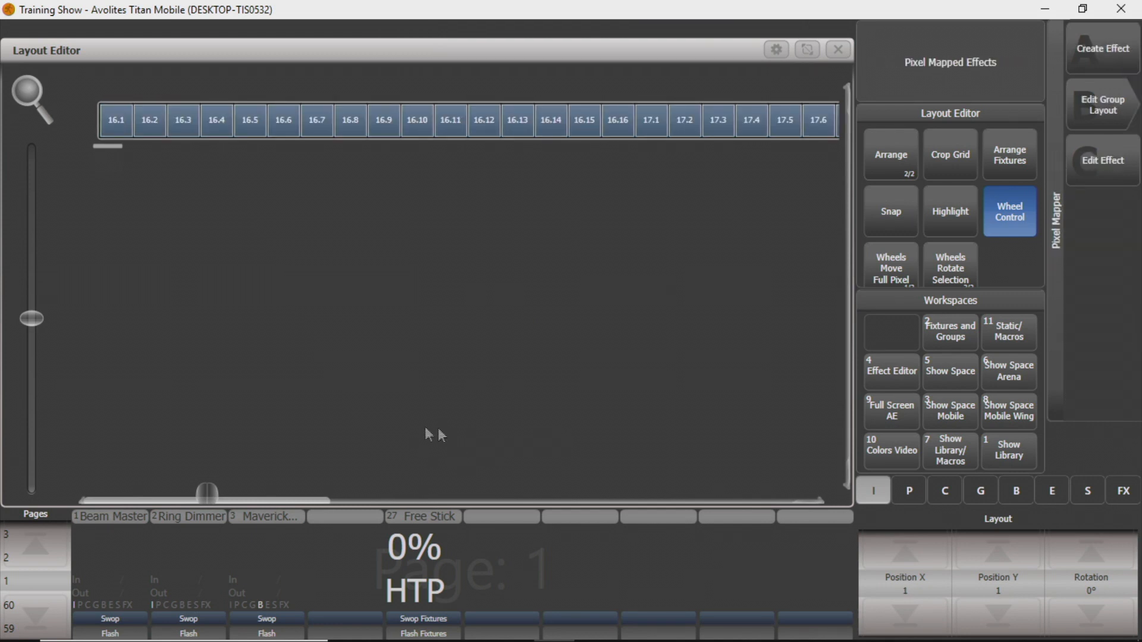
drag(34, 327, 43, 496)
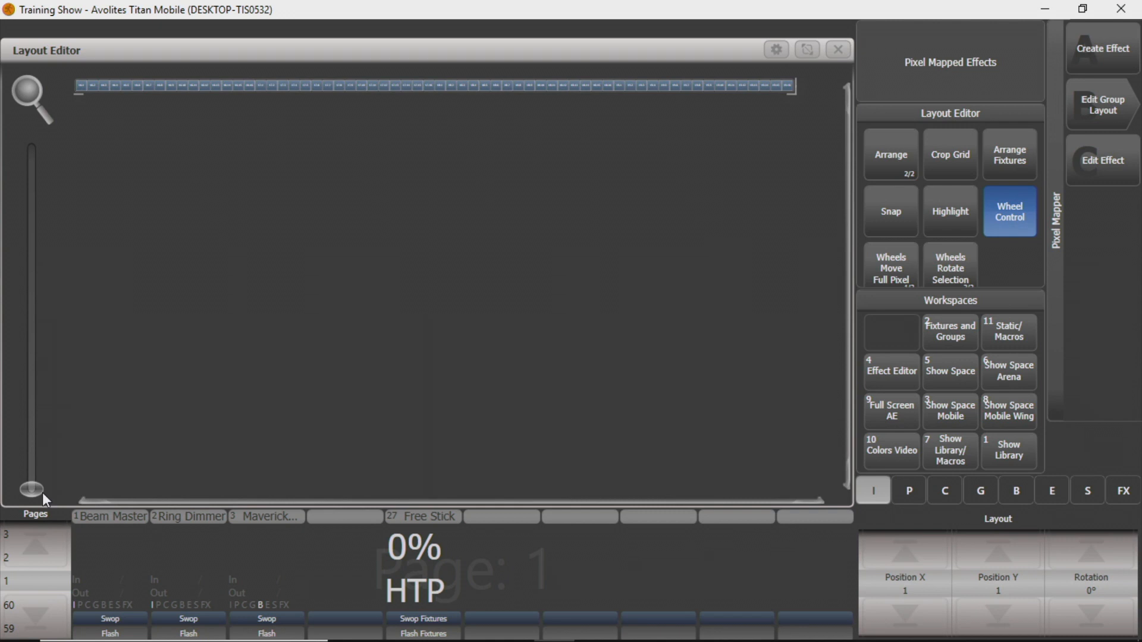
drag(43, 496, 50, 361)
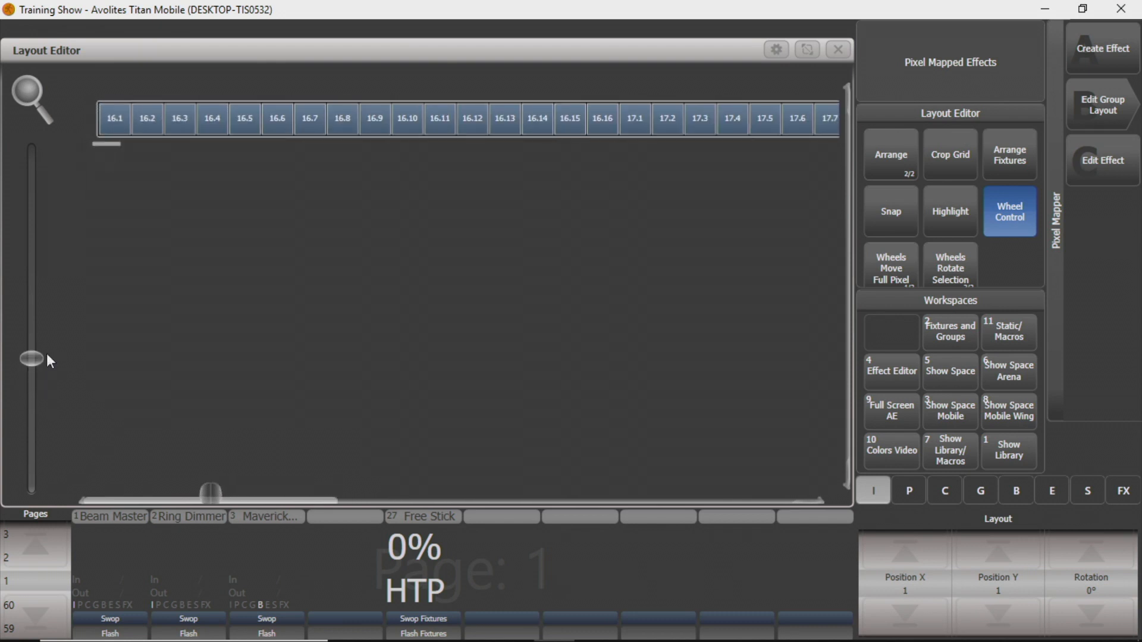
Move pixels 16.1 to 16.16 down to row 4, starting at the first column, and extend the grid to include them
drag(115, 116, 606, 138)
drag(129, 119, 129, 210)
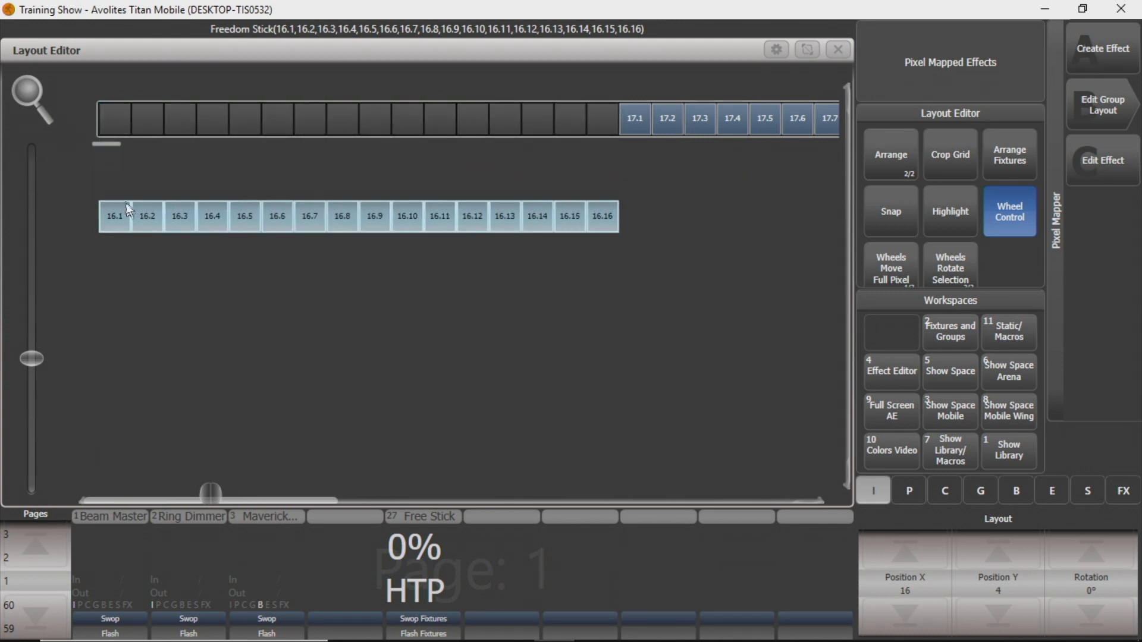
drag(110, 154, 109, 248)
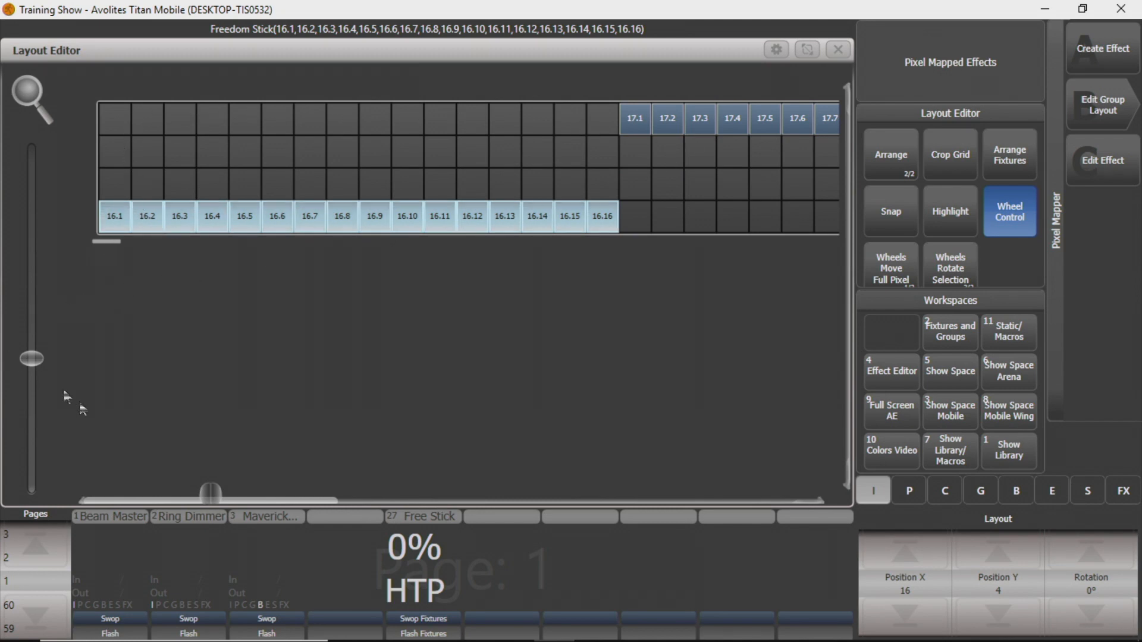
Move pixels 17.1 to 17.16 to row 3, directly above the fixture 16 pixels
drag(216, 496, 353, 498)
click(215, 130)
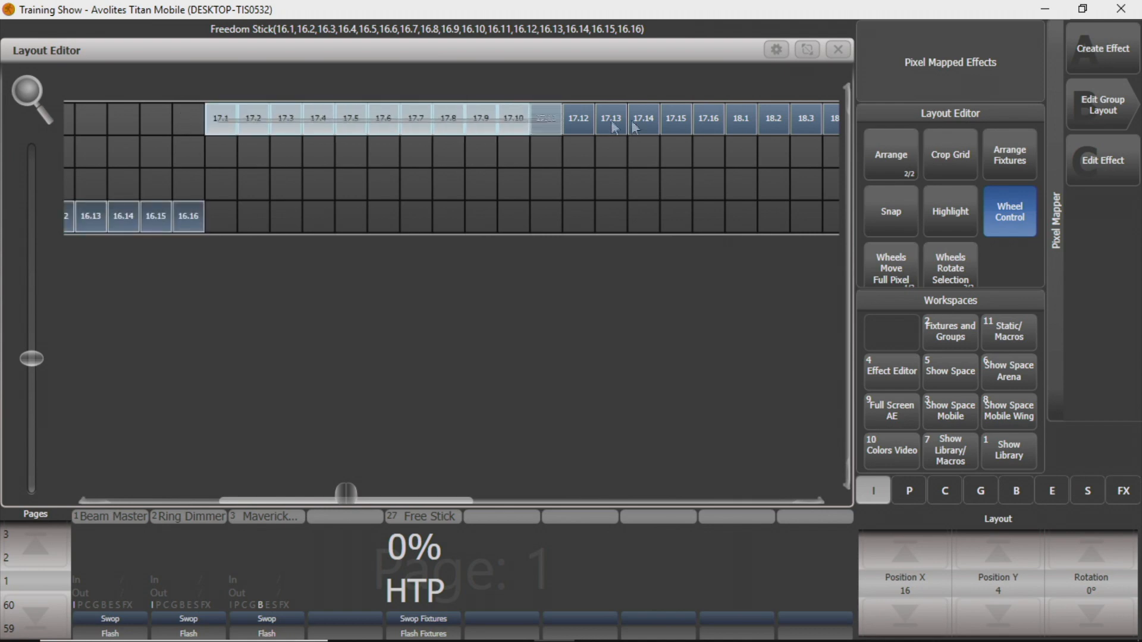
drag(31, 358, 32, 406)
drag(426, 498, 250, 494)
drag(502, 125, 102, 158)
Move pixels 18.1 to 18.16 to row 2, directly above the fixture 17 pixels
drag(251, 492, 502, 495)
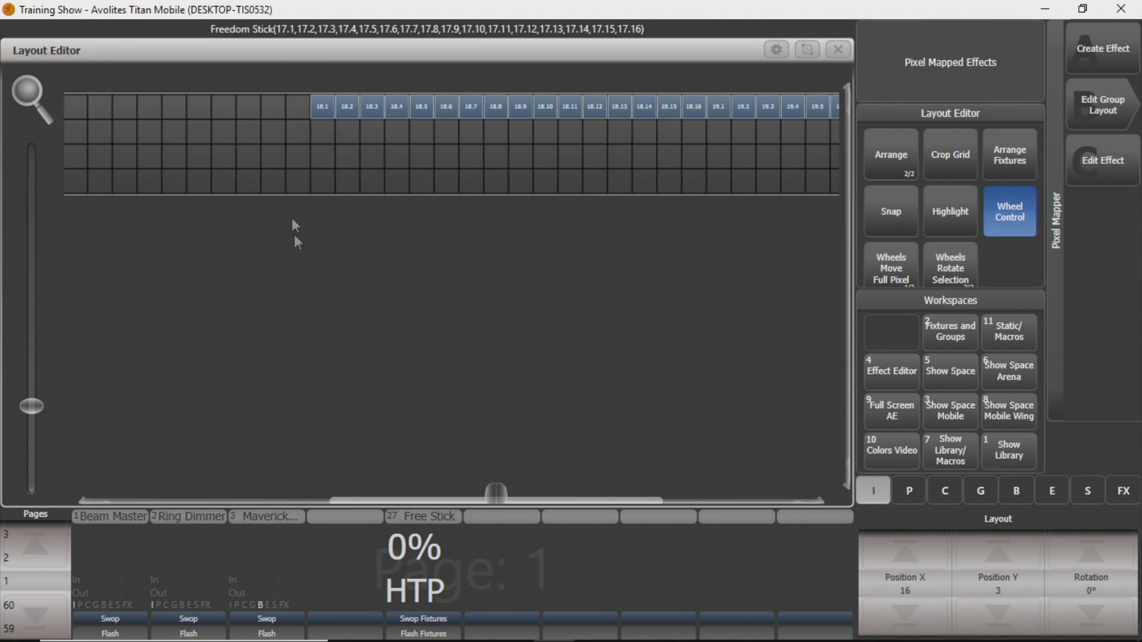
drag(468, 129, 700, 121)
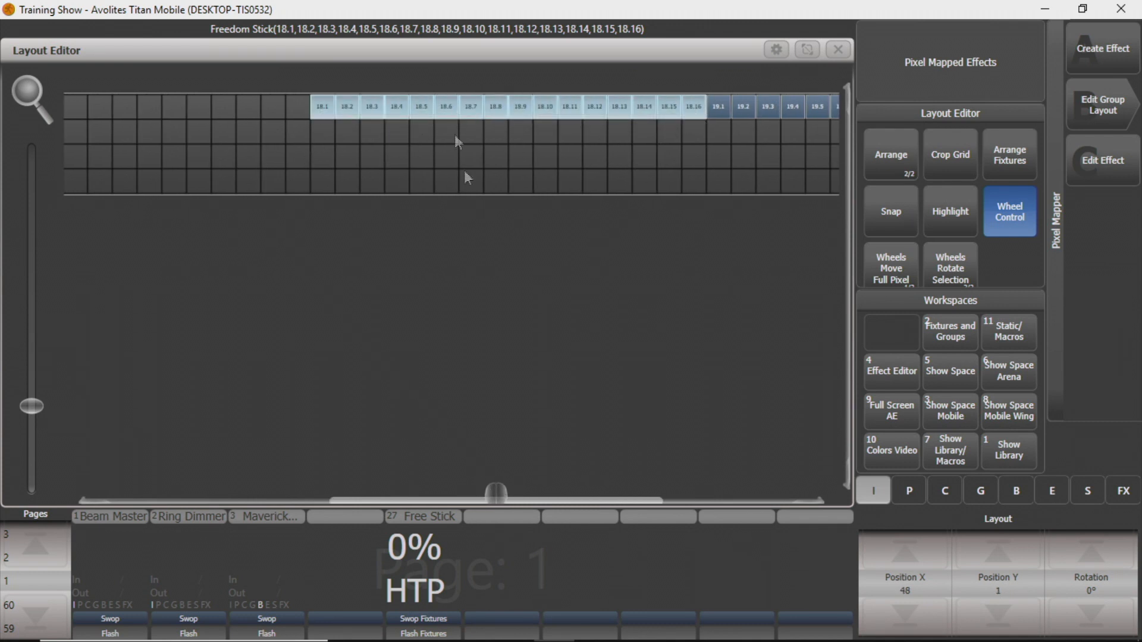
drag(324, 112, 110, 141)
Move pixels 19.1 to 19.16 along row 1 to the first column, above the fixture 18 pixels, and deselect them
drag(256, 499, 670, 454)
drag(357, 111, 800, 122)
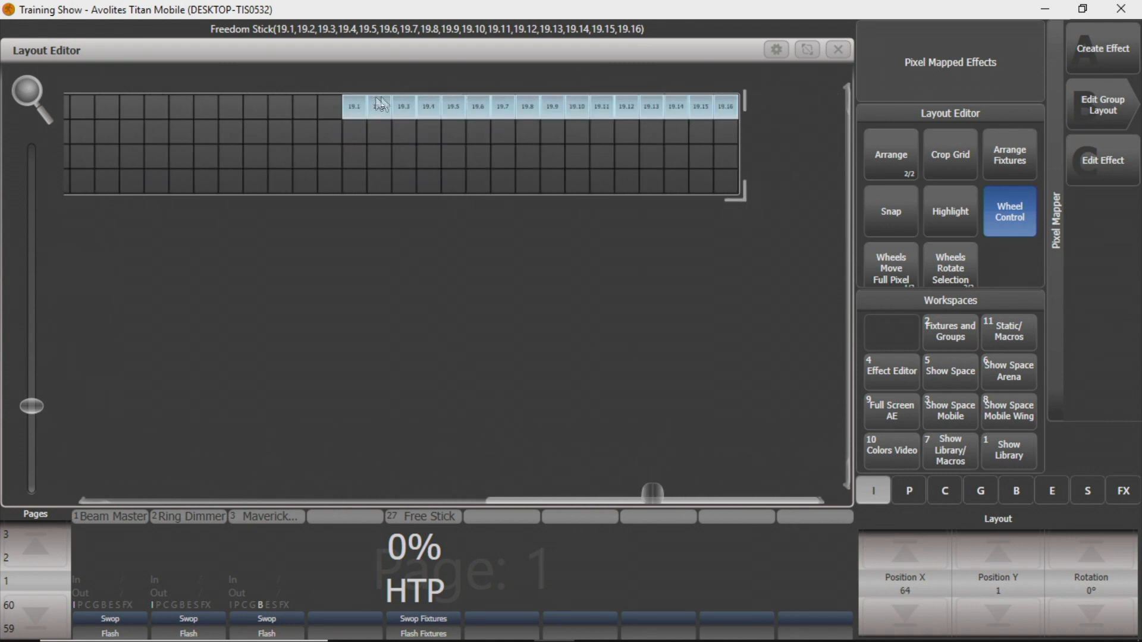
drag(363, 107, 115, 107)
click(636, 416)
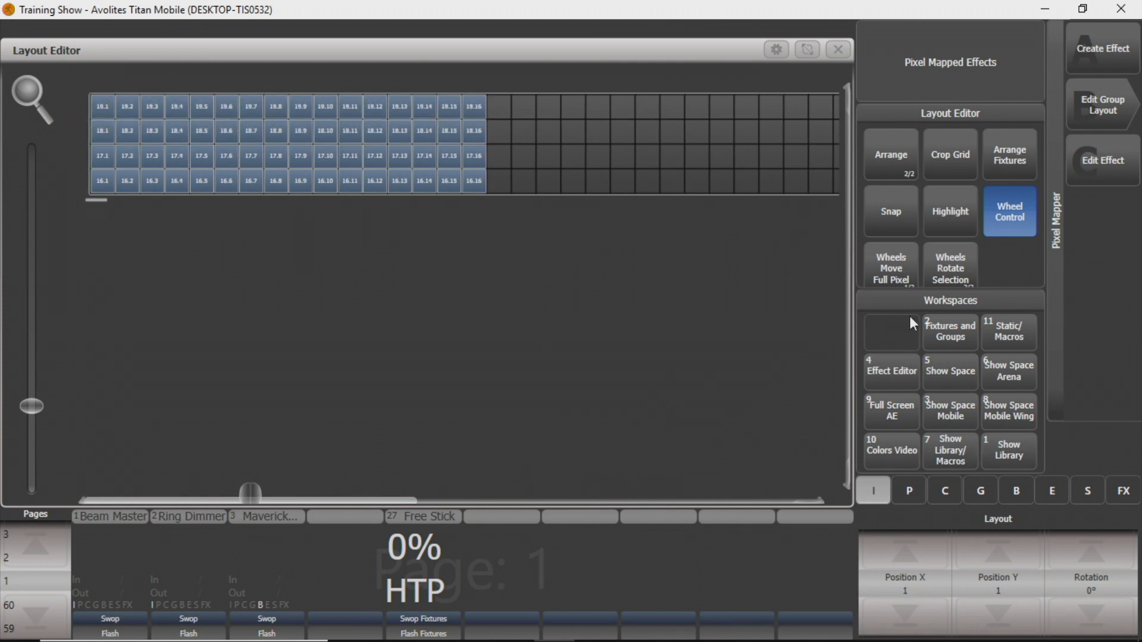
Rotate the whole four-row pixel block by 90° into the grid's first corner and crop the grid to it
drag(89, 97, 507, 204)
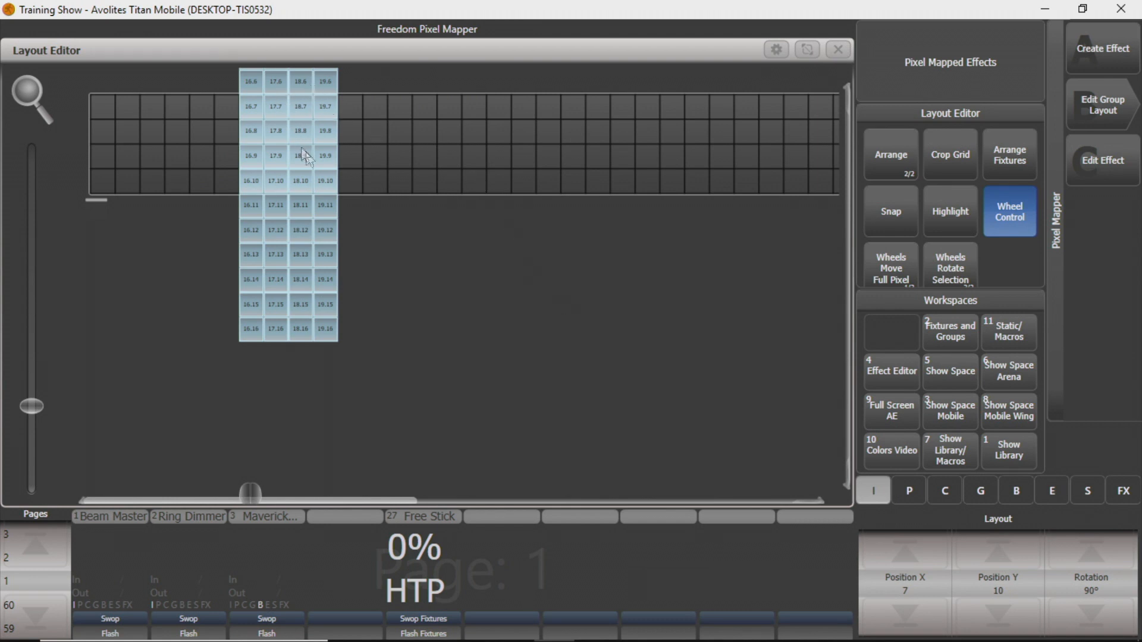
drag(248, 107, 97, 202)
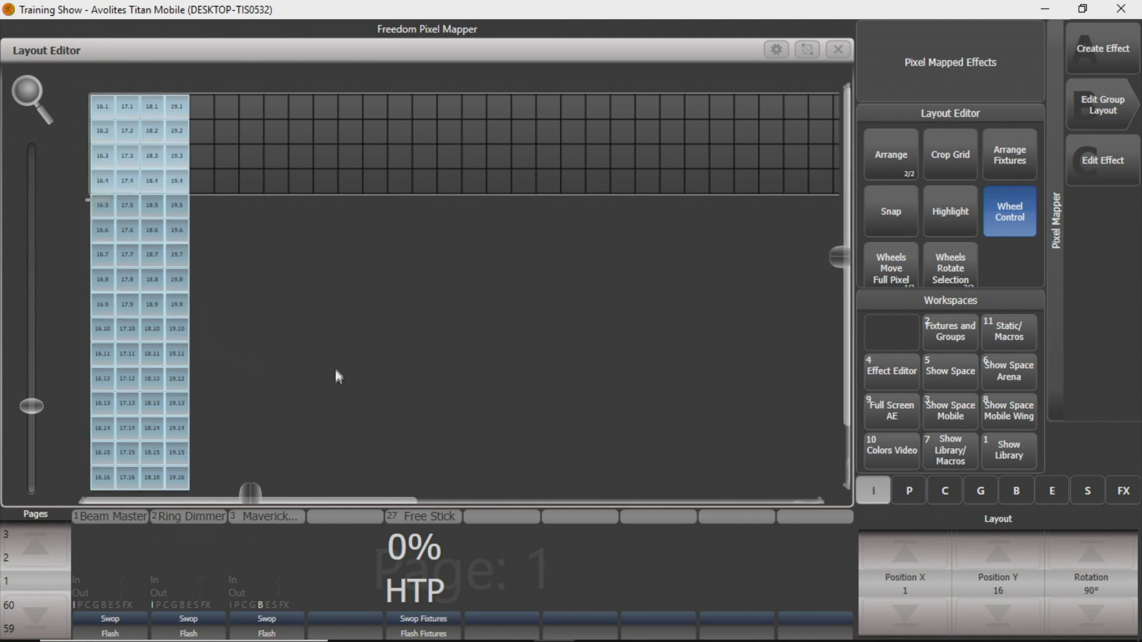
click(954, 165)
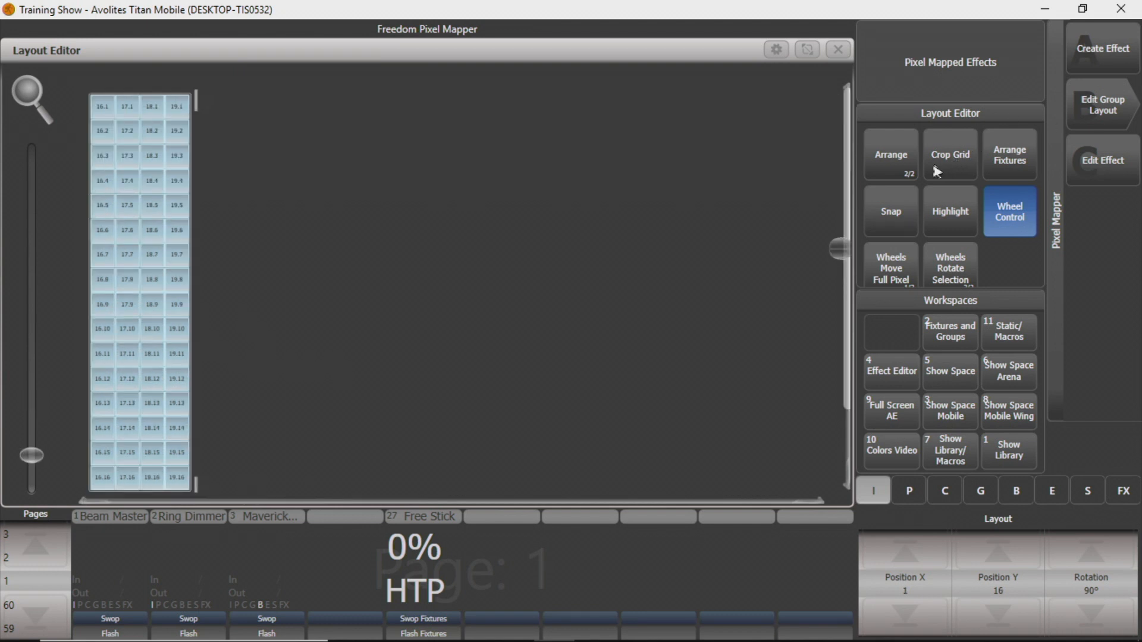
Examine the pixel order in the cropped layout from the first row to the last
scroll(184, 351, down, 3)
scroll(183, 351, up, 4)
scroll(184, 345, down, 1)
scroll(185, 337, up, 10)
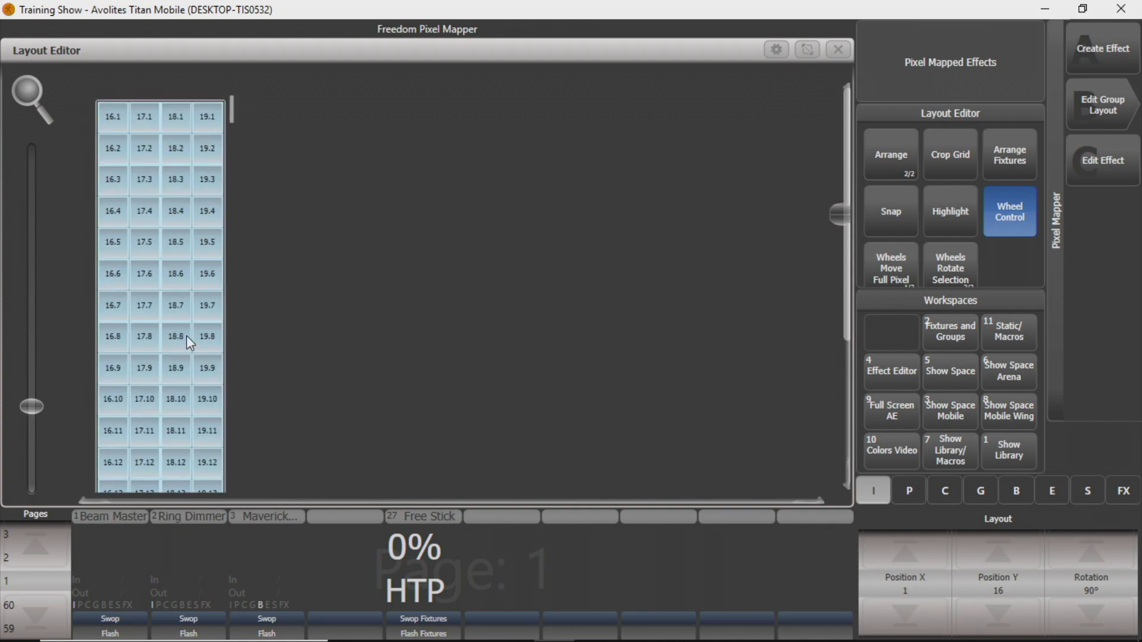
scroll(187, 336, up, 3)
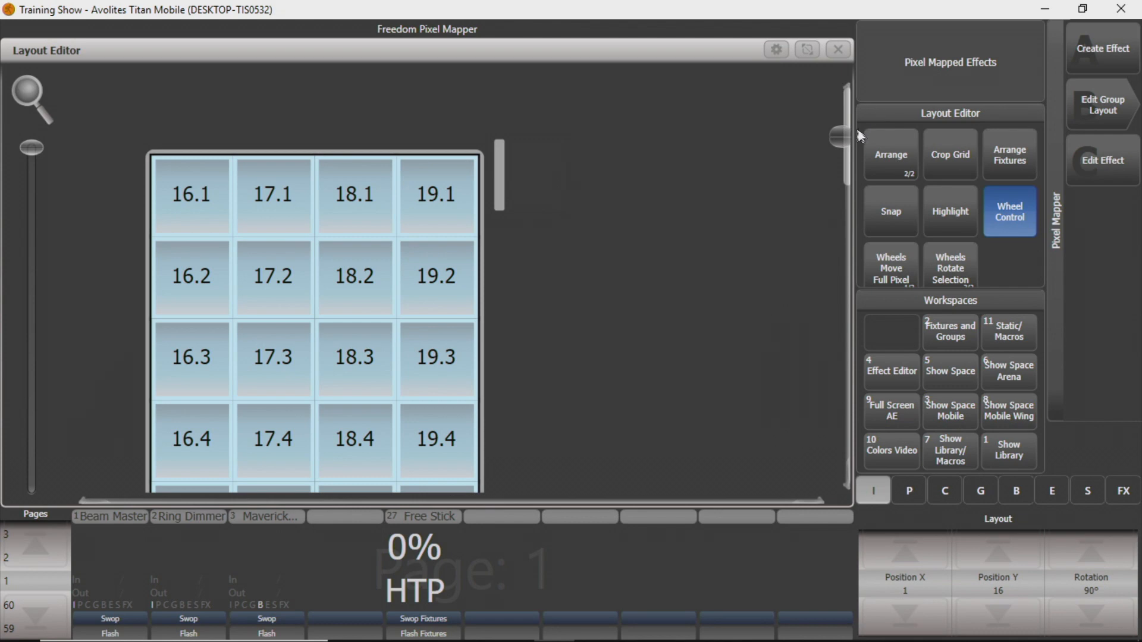
drag(844, 128, 803, 416)
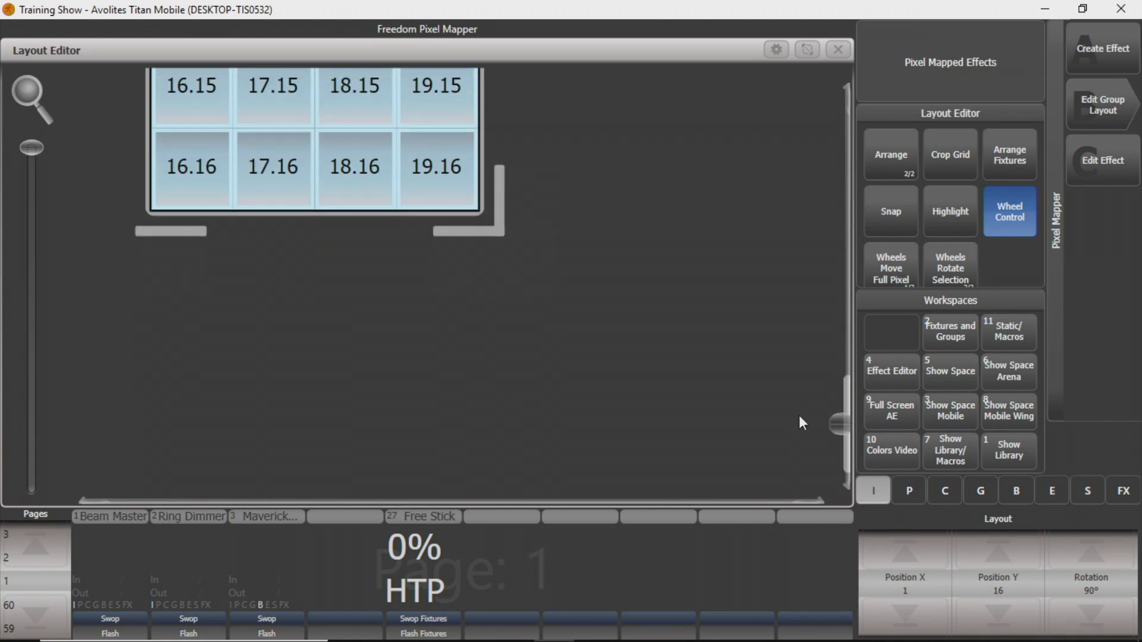
drag(800, 401, 813, 113)
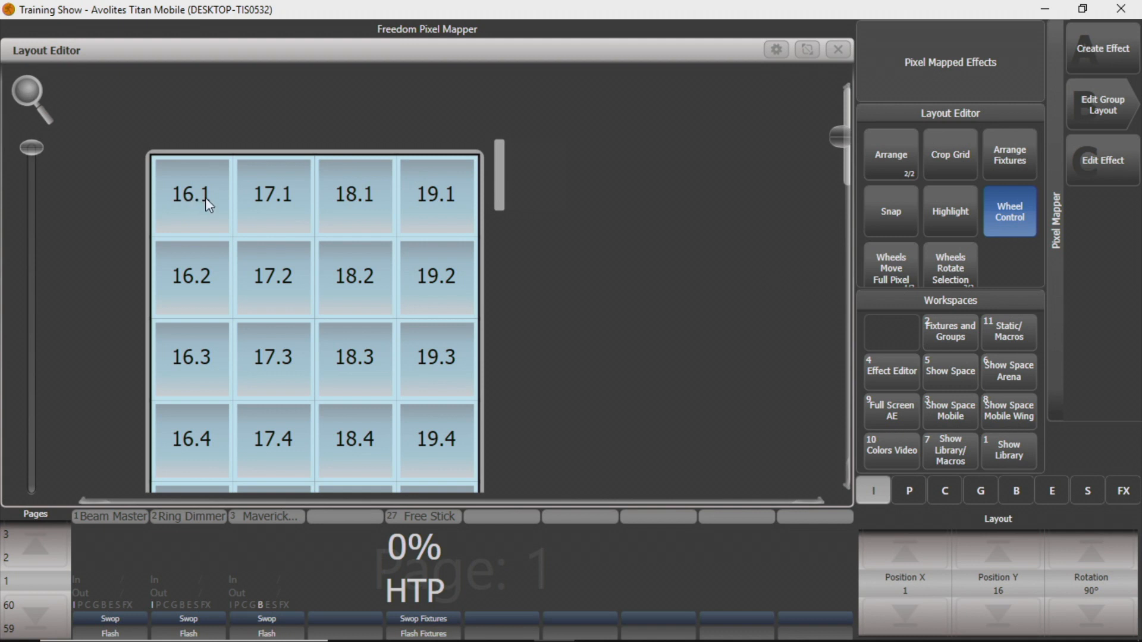
Close the group layout and create a pixel mapped effect for the Freedom Pixel Mapper group
key(Escape)
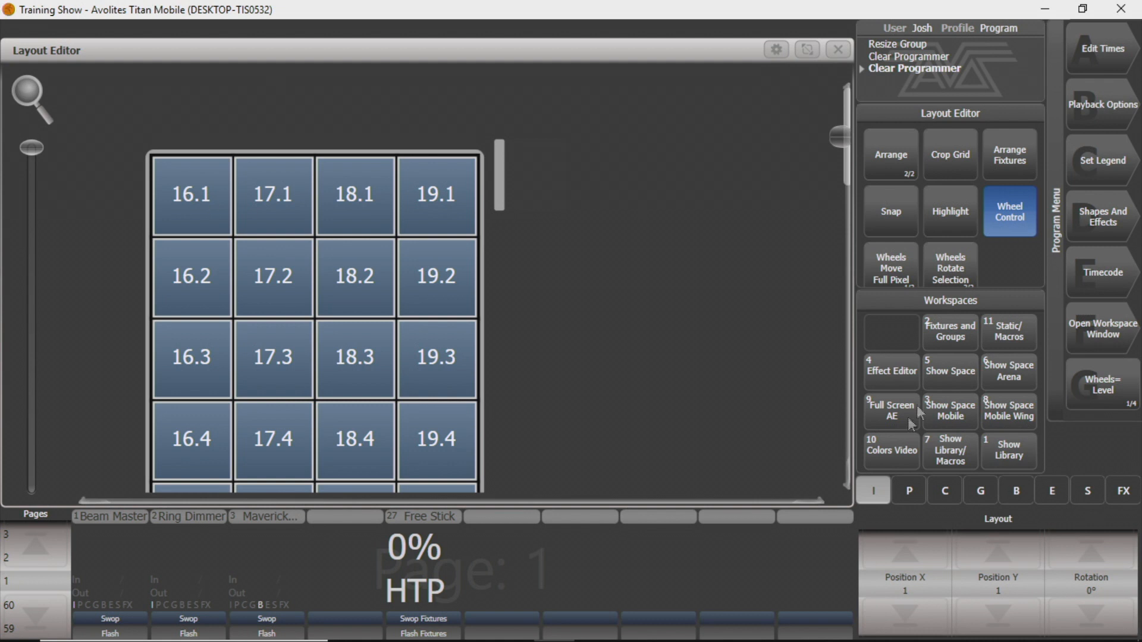
click(835, 50)
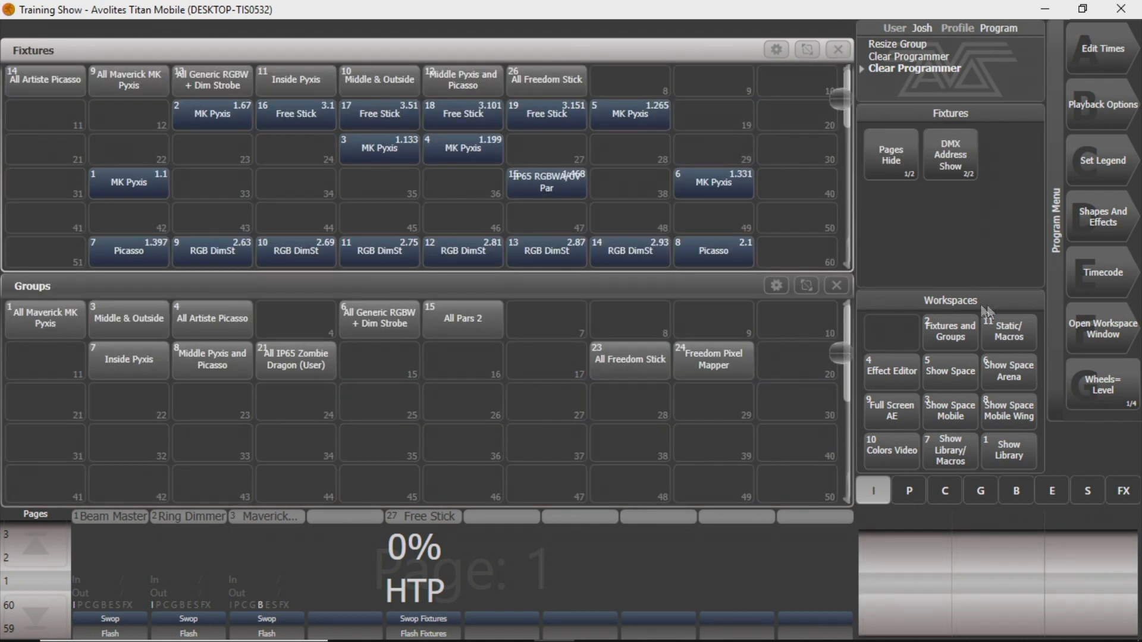
click(1086, 214)
click(1084, 95)
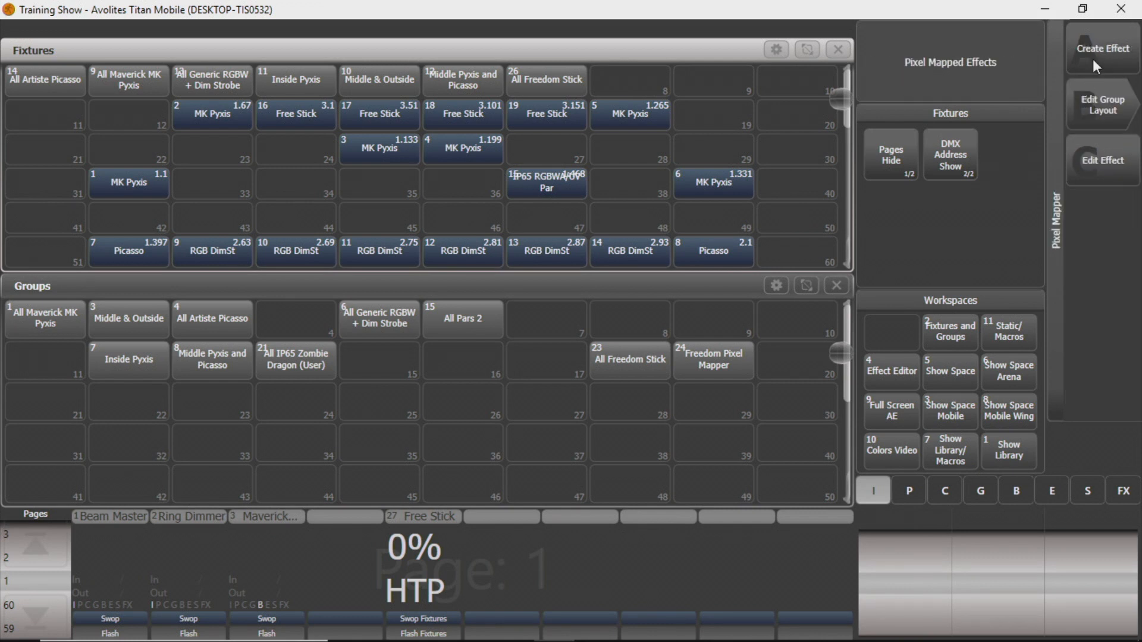
click(1093, 60)
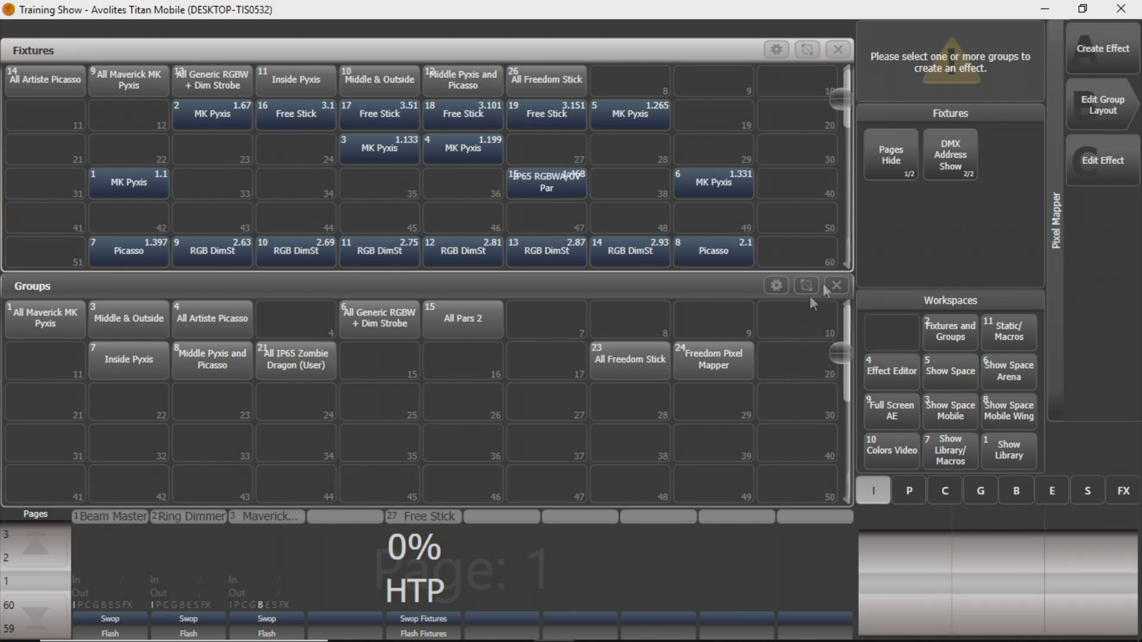
click(740, 362)
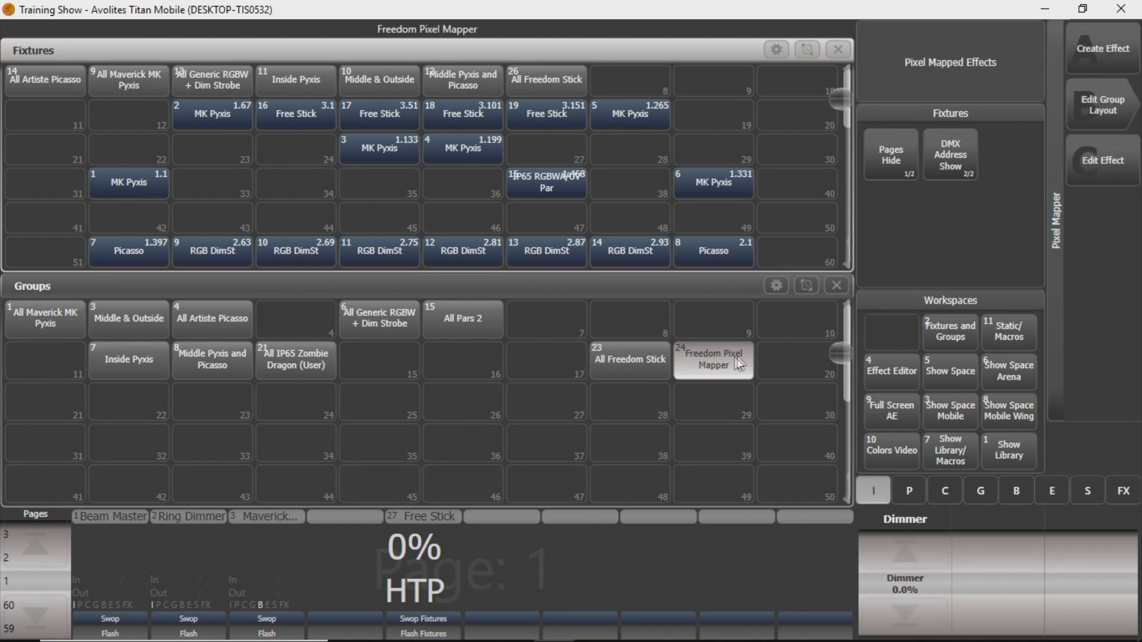
click(1105, 52)
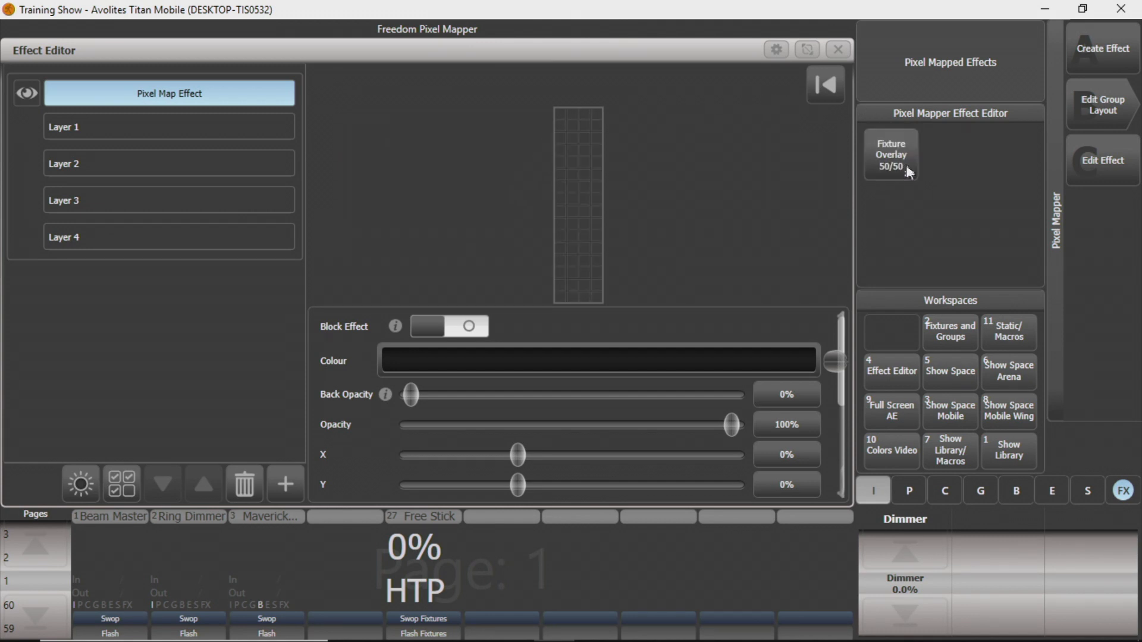
Set the whole Pixel Map Effect's colour to full-brightness red and its back opacity to 40%
click(245, 127)
click(252, 93)
click(501, 357)
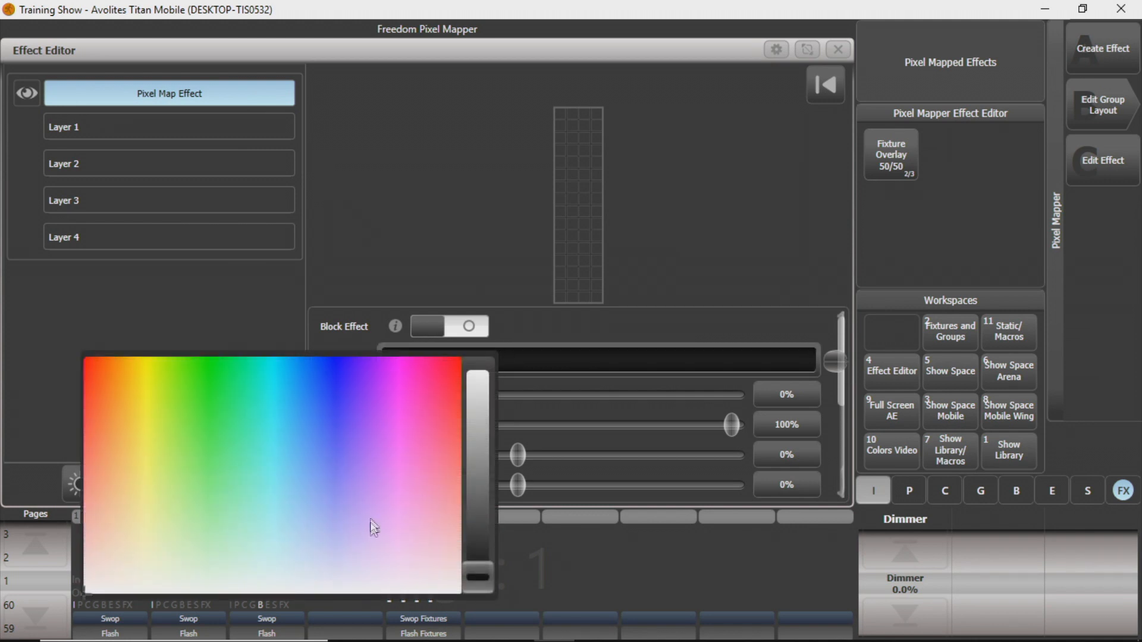
mouse_move(395, 545)
mouse_down()
mouse_move(434, 462)
mouse_move(457, 357)
mouse_up()
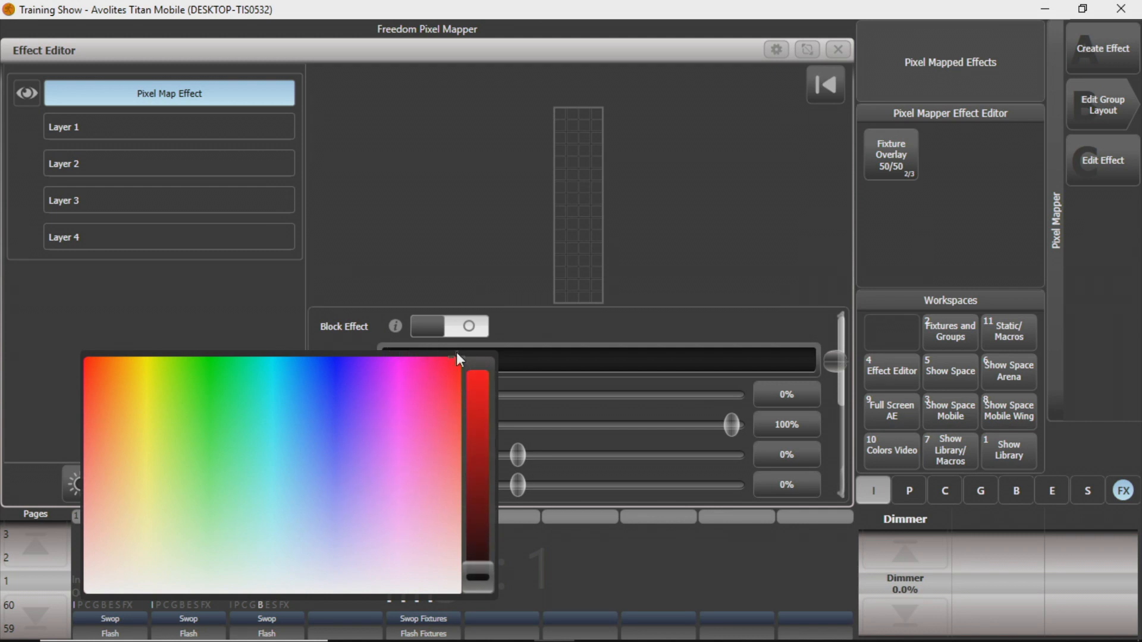
drag(485, 574, 484, 343)
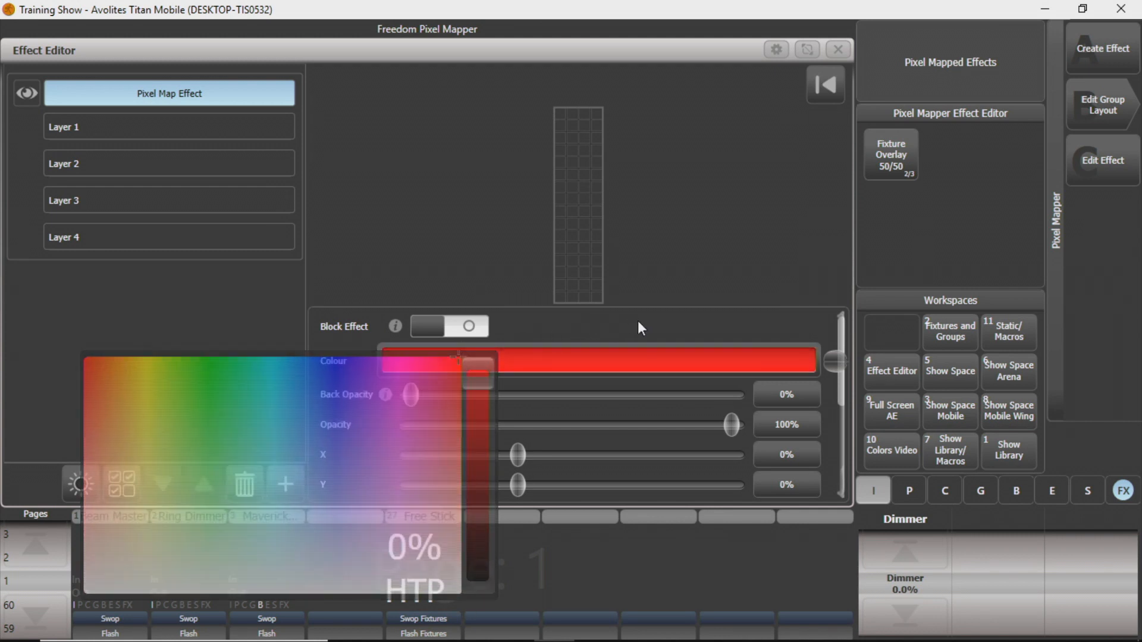
click(638, 321)
drag(415, 395, 756, 402)
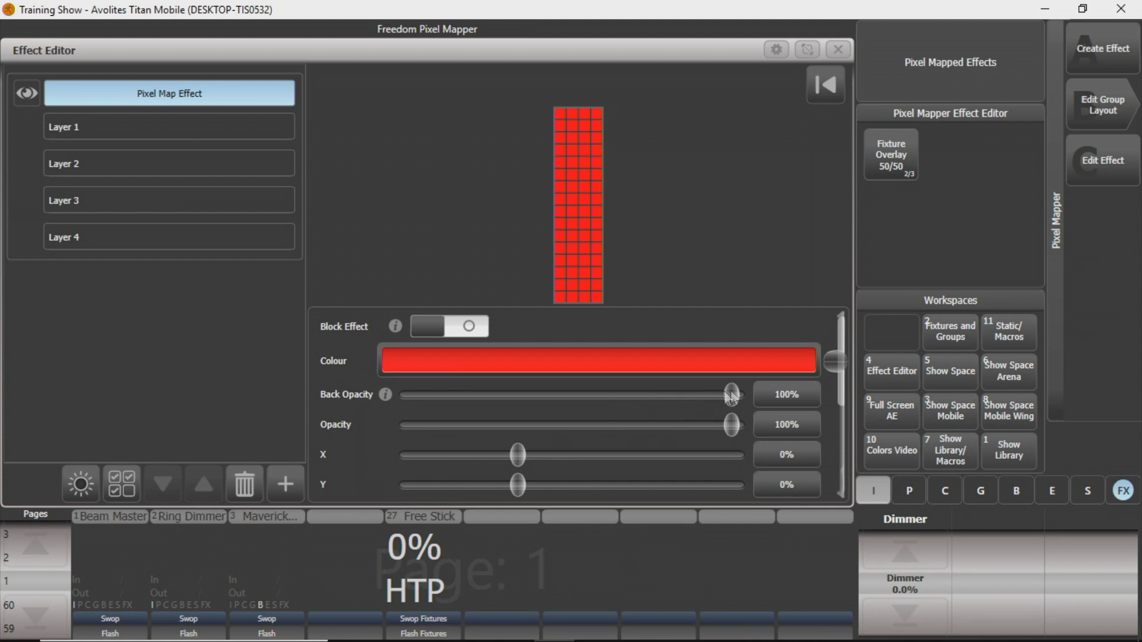
drag(711, 396, 550, 400)
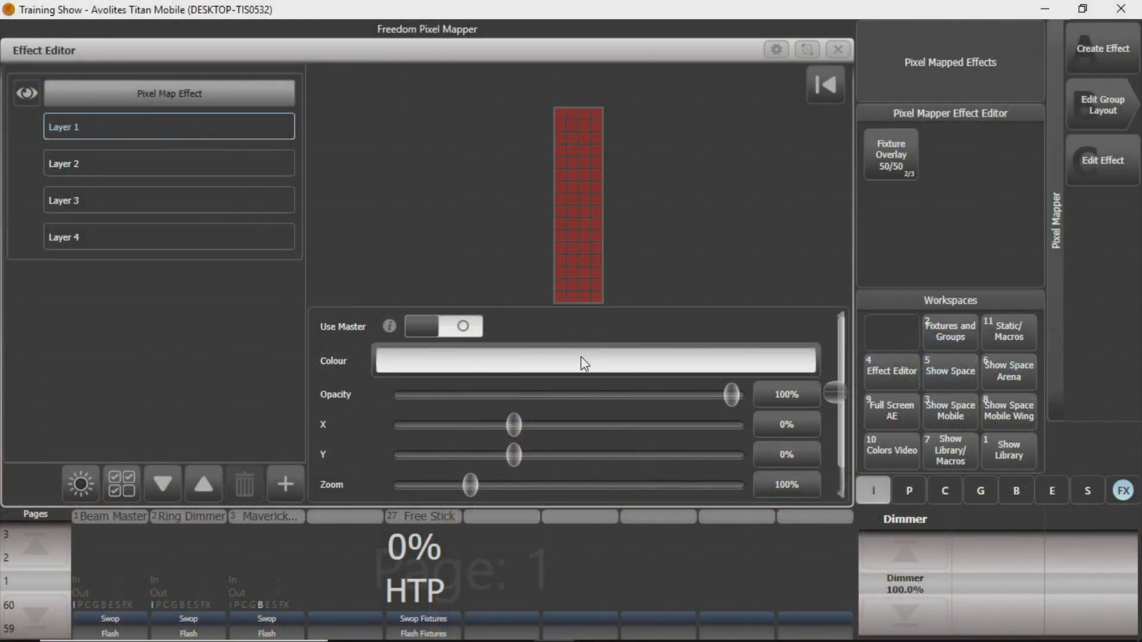
click(585, 364)
click(445, 253)
click(283, 483)
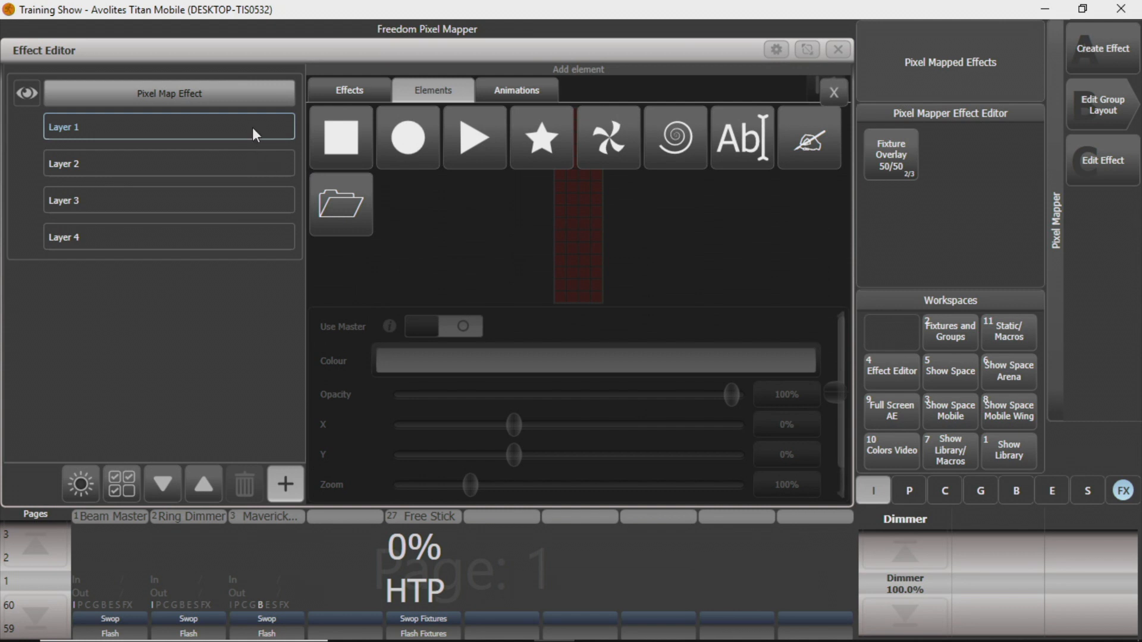
key(Escape)
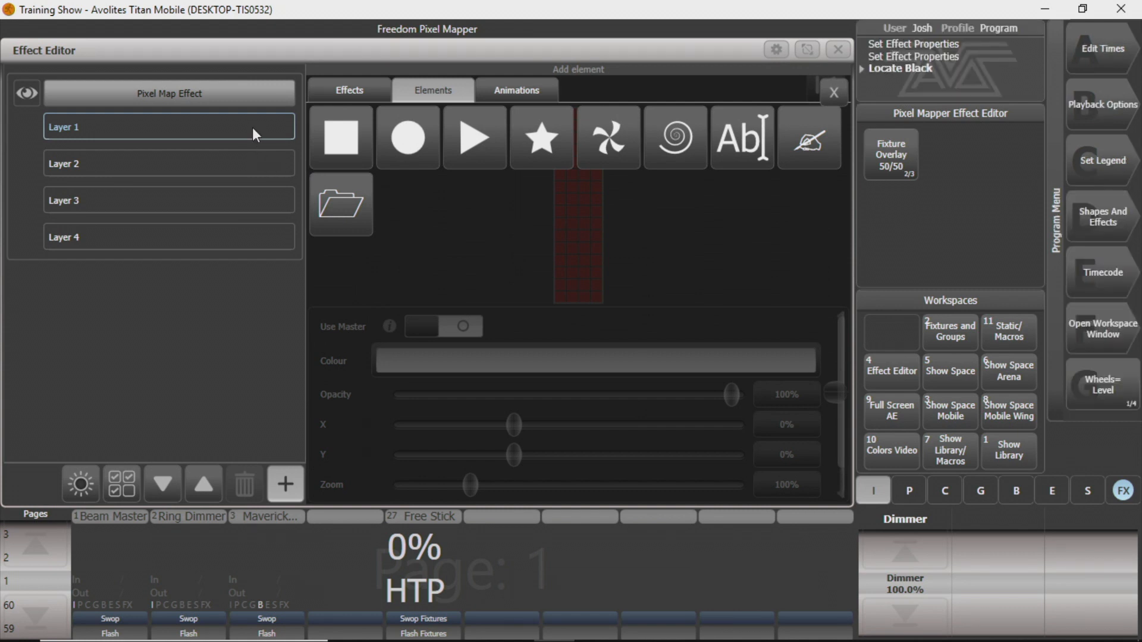
click(834, 92)
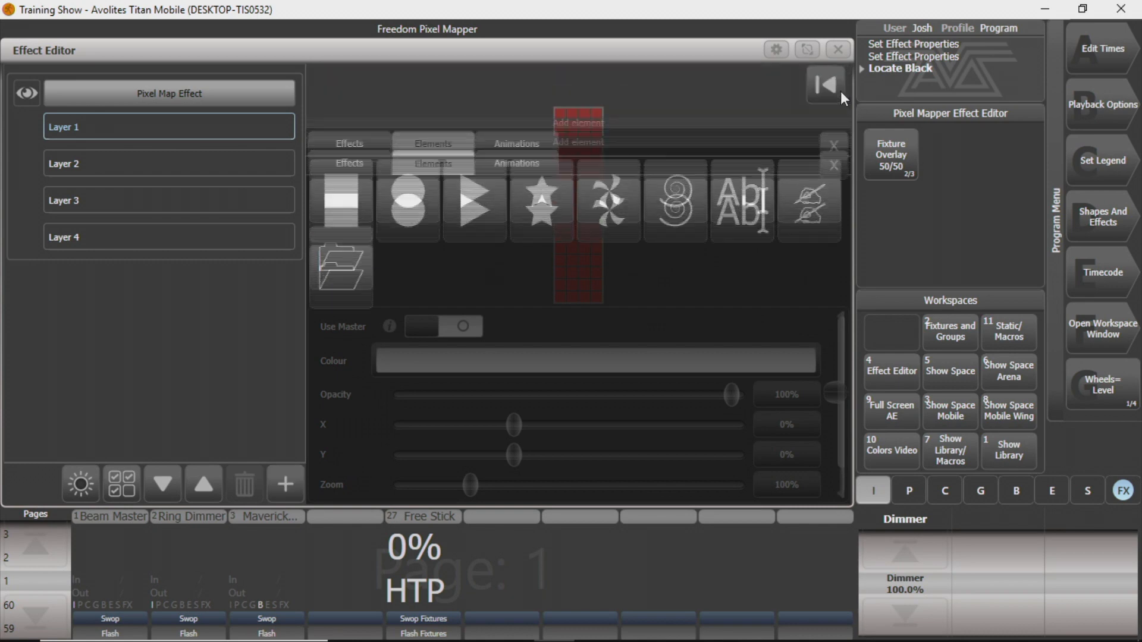
Review the Pixel Map Effect's overall parameters, from Block Effect and opacity to Master Speed, Pre-Spool and Run For
click(167, 102)
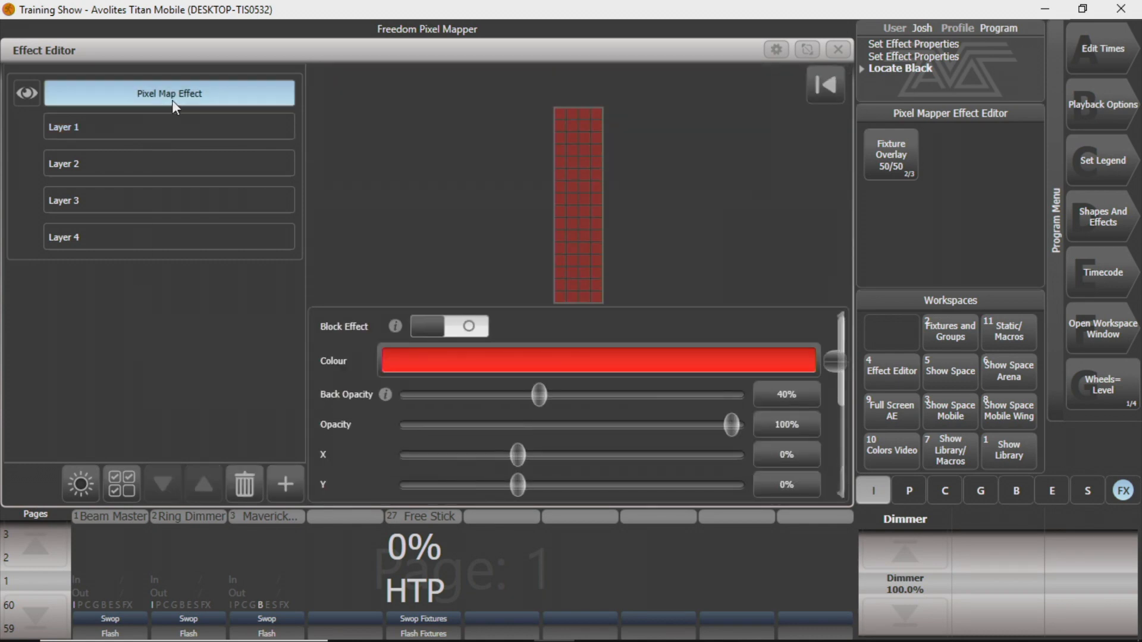
scroll(526, 362, down, 5)
scroll(521, 373, down, 1)
scroll(517, 378, up, 5)
scroll(516, 380, down, 4)
scroll(517, 387, down, 1)
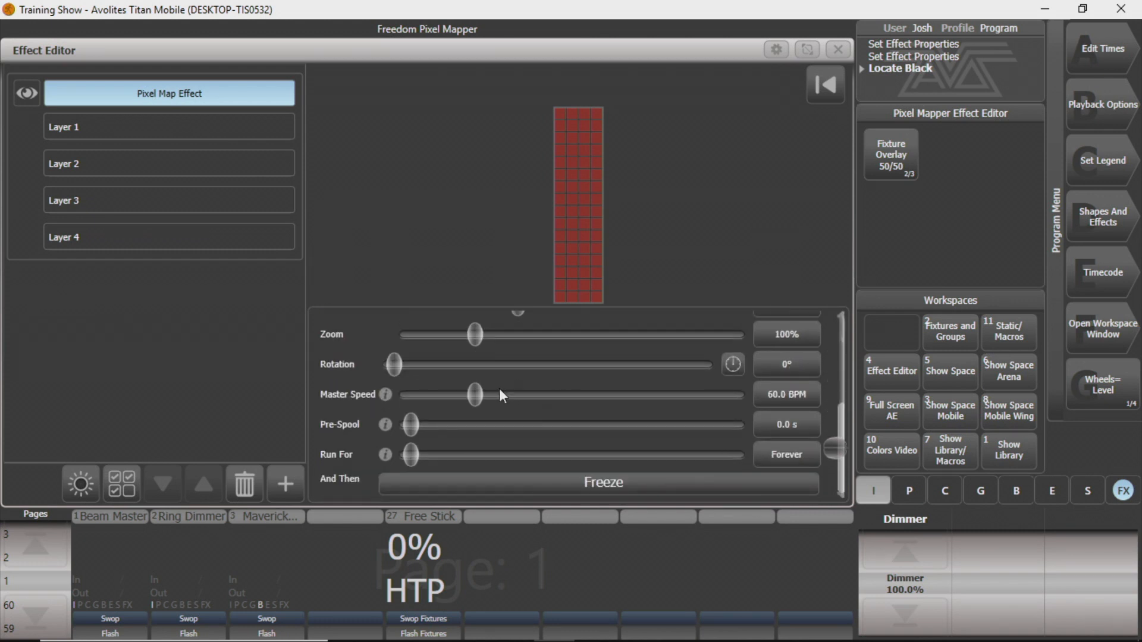
scroll(500, 395, up, 5)
scroll(500, 396, down, 2)
scroll(500, 396, up, 2)
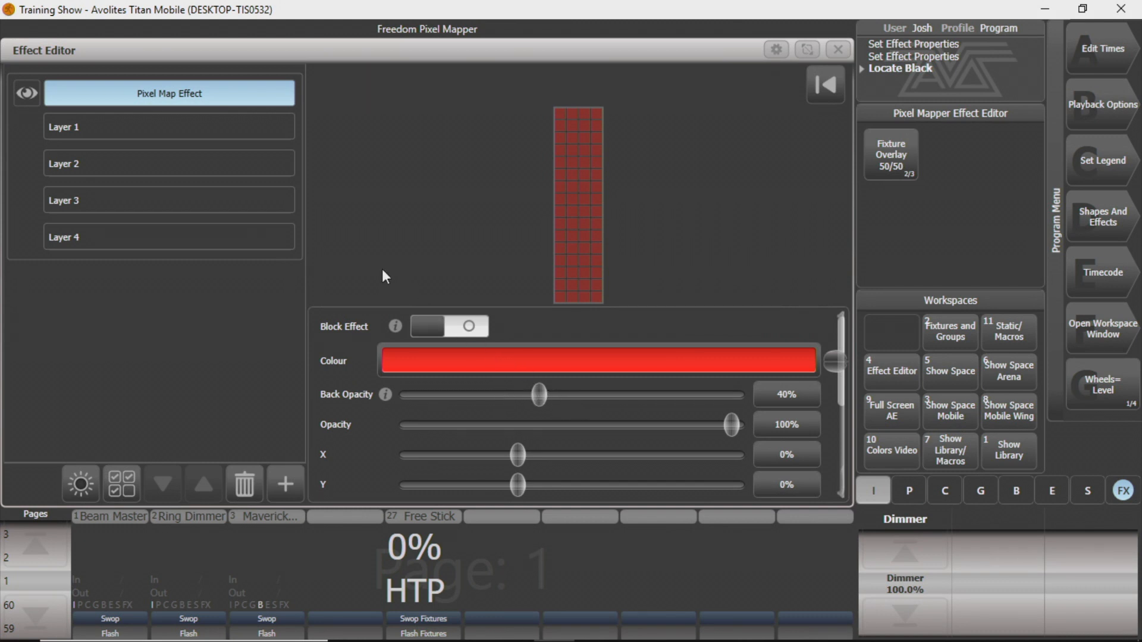
Try shifting the Pixel Map Effect horizontally and reset its X position to 0%
scroll(518, 406, down, 2)
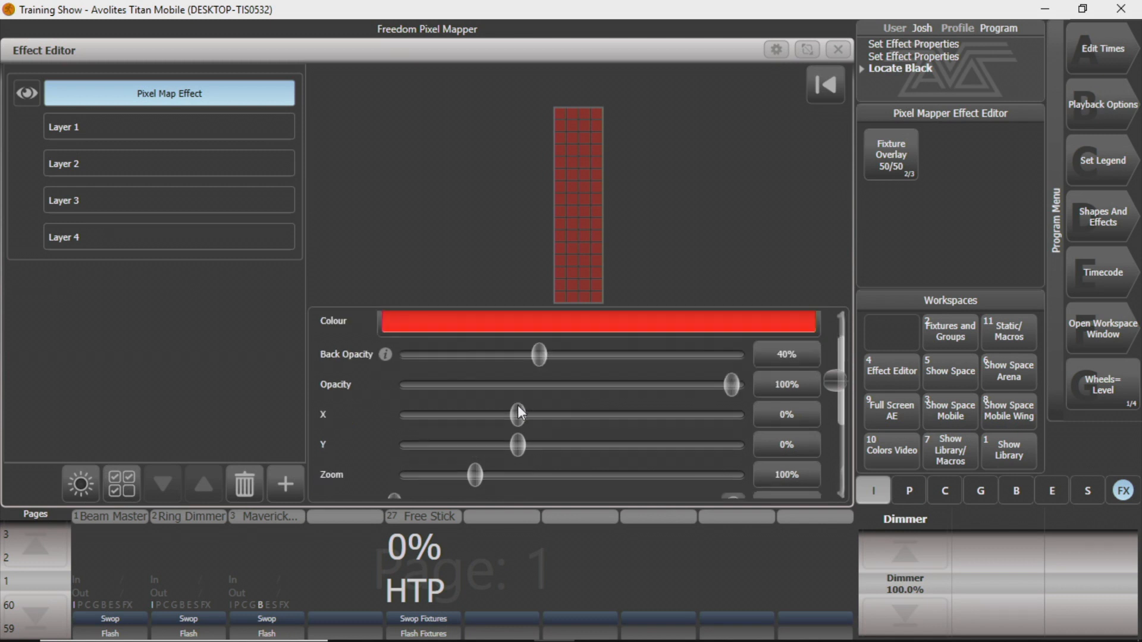
drag(513, 377, 537, 393)
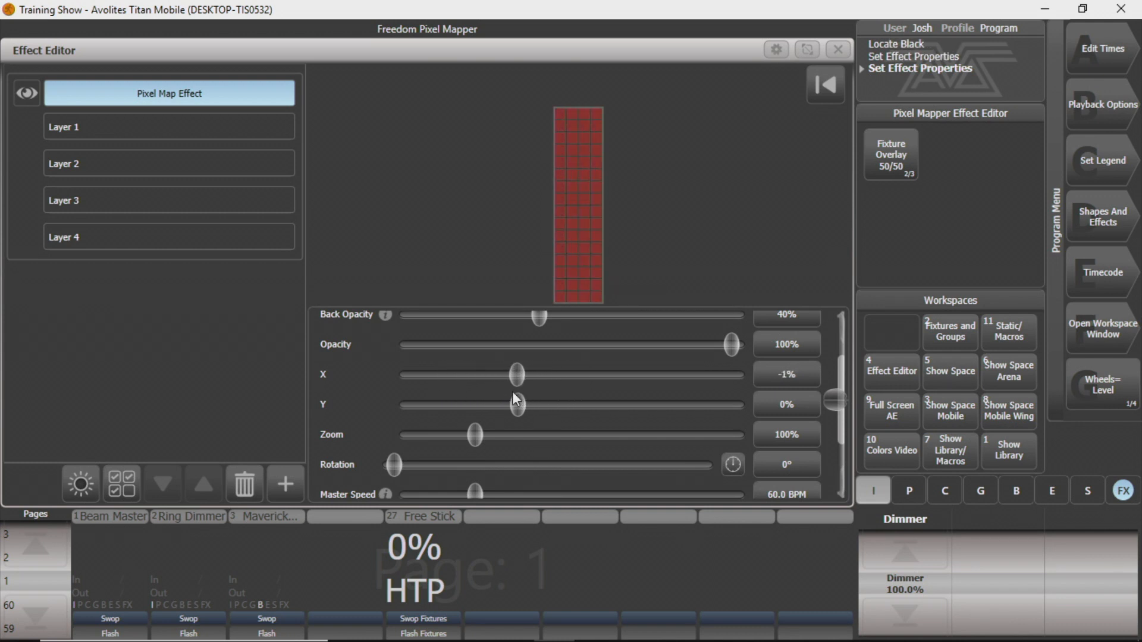
click(782, 375)
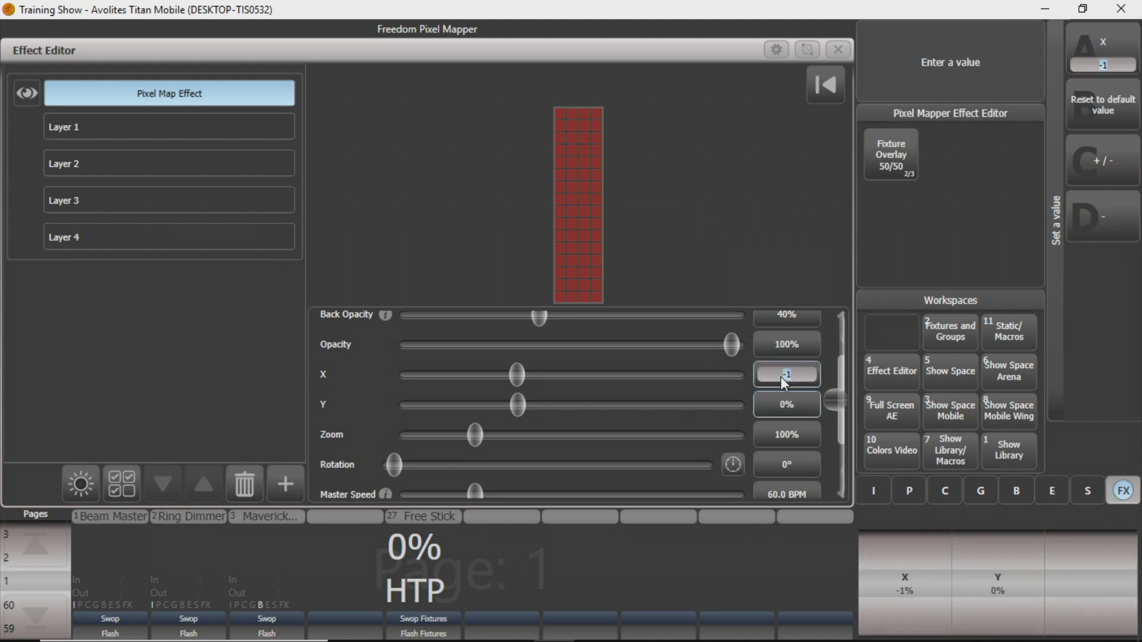
text(0)
key(Return)
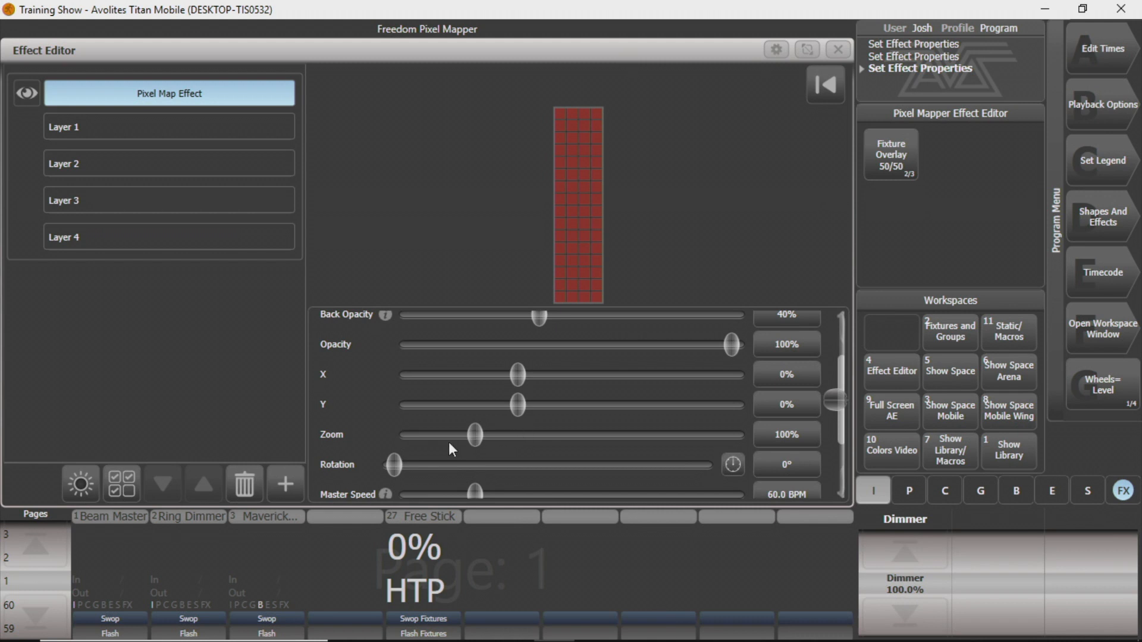
Set the Pixel Map Effect's Run For duration to 30 beats
scroll(449, 441, down, 1)
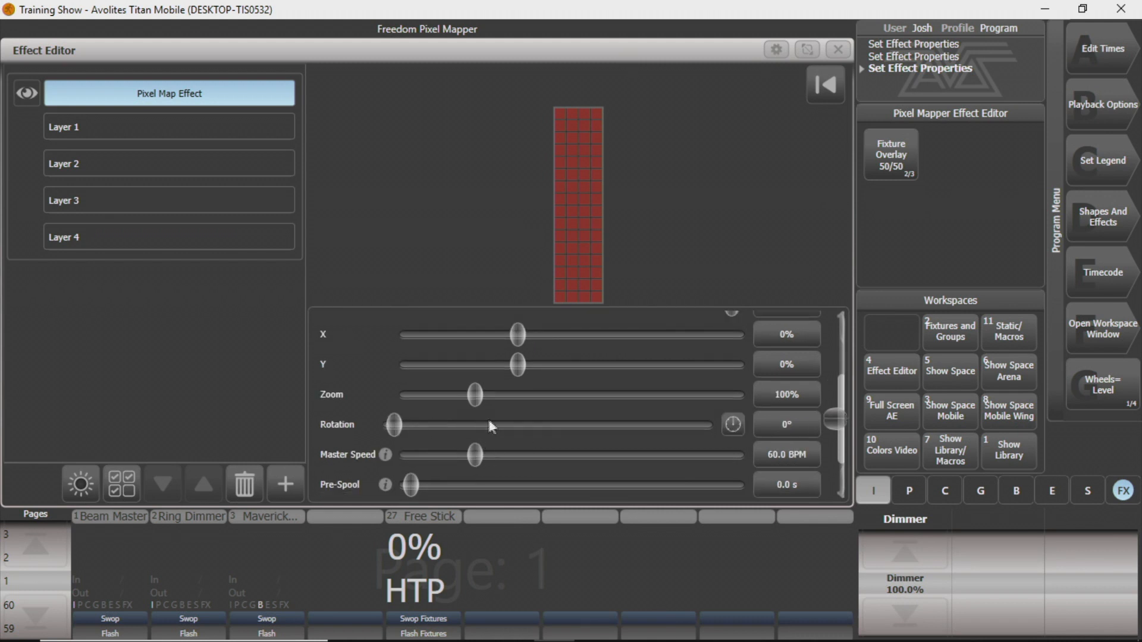
scroll(484, 468, down, 1)
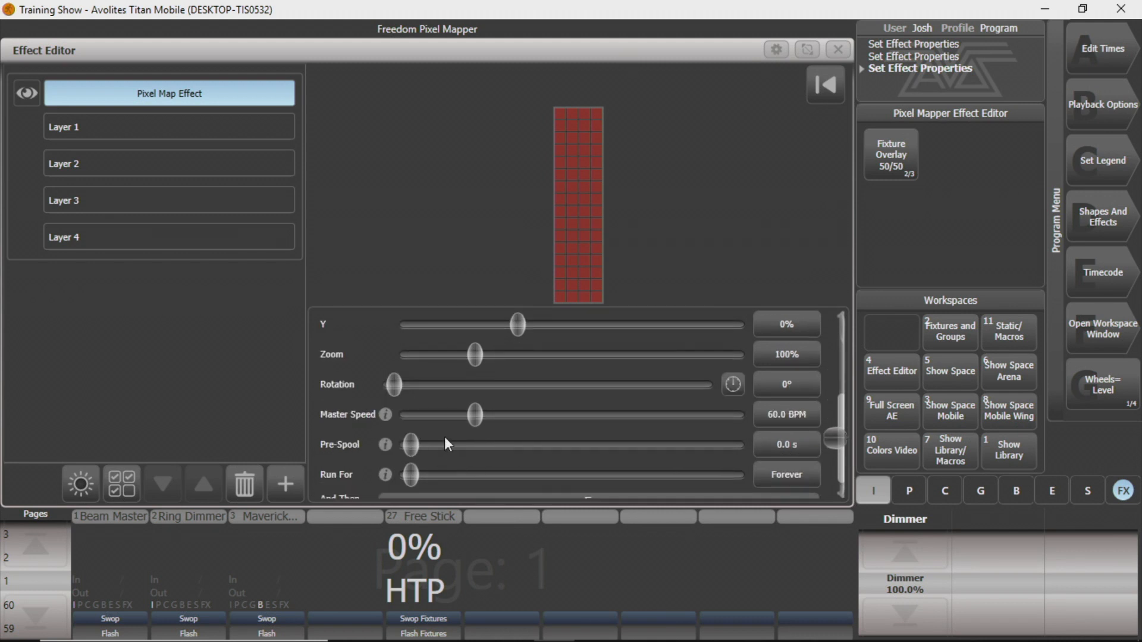
scroll(448, 445, down, 1)
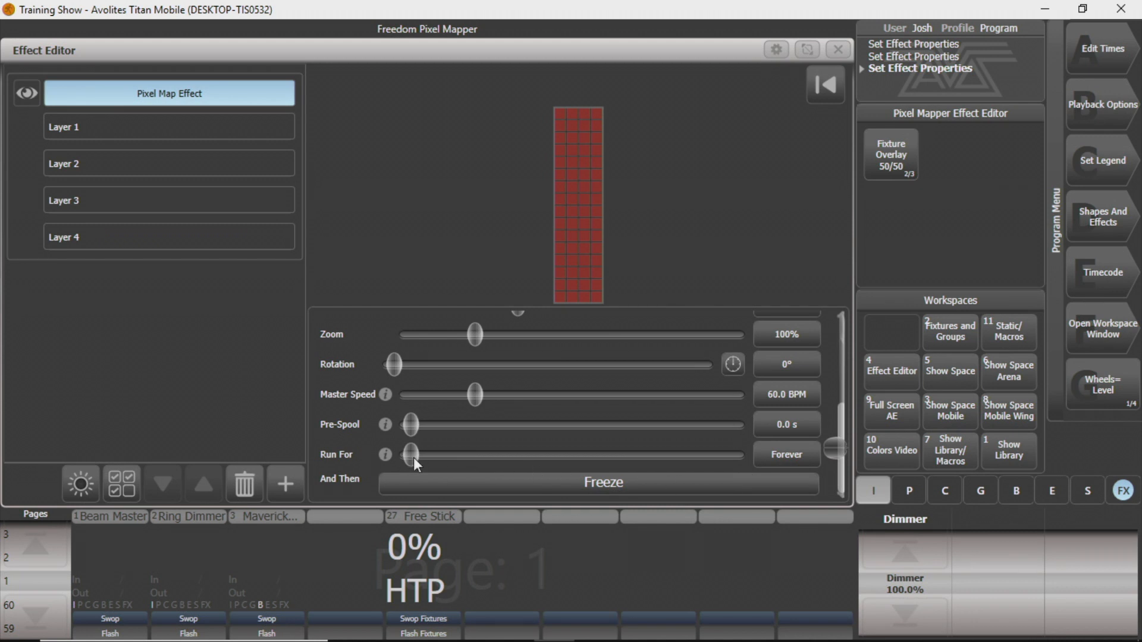
drag(413, 455, 782, 462)
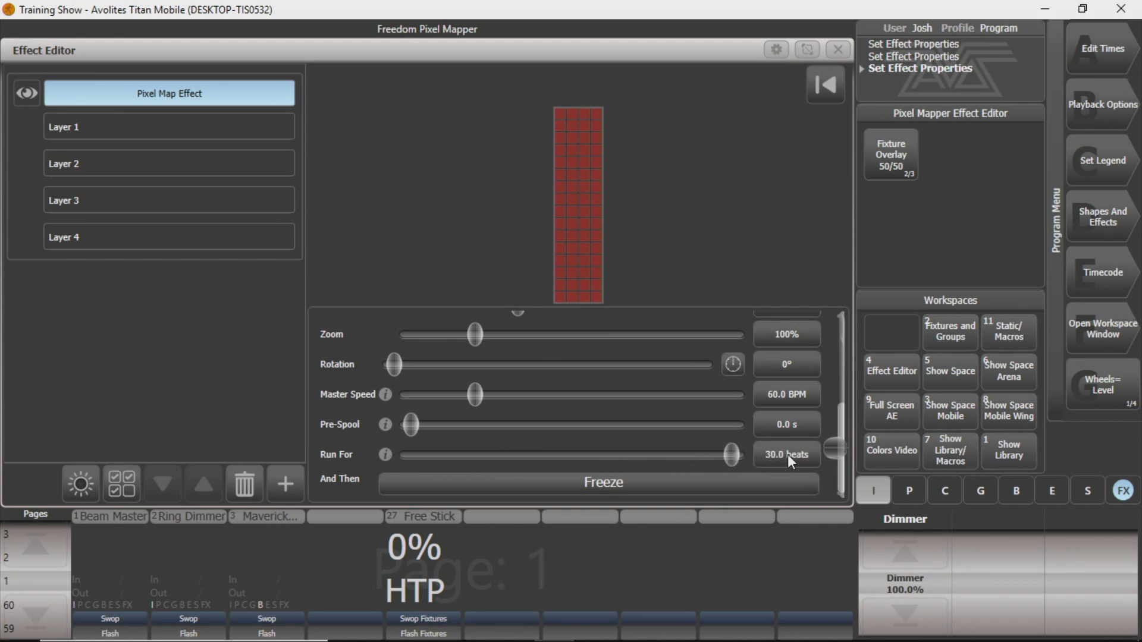
click(774, 458)
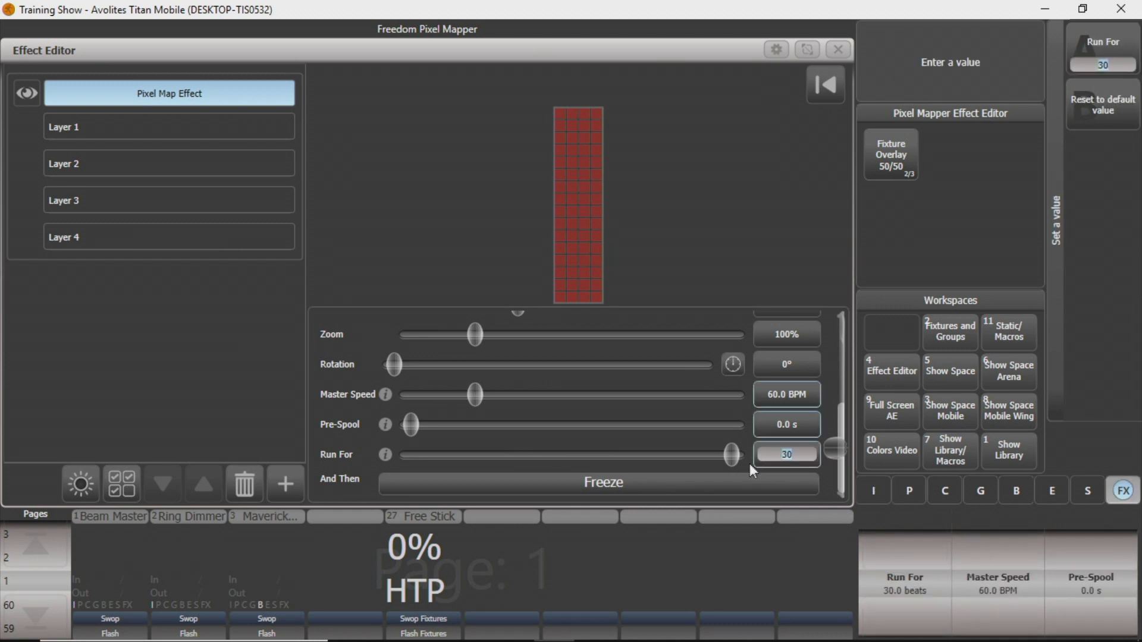
key(Return)
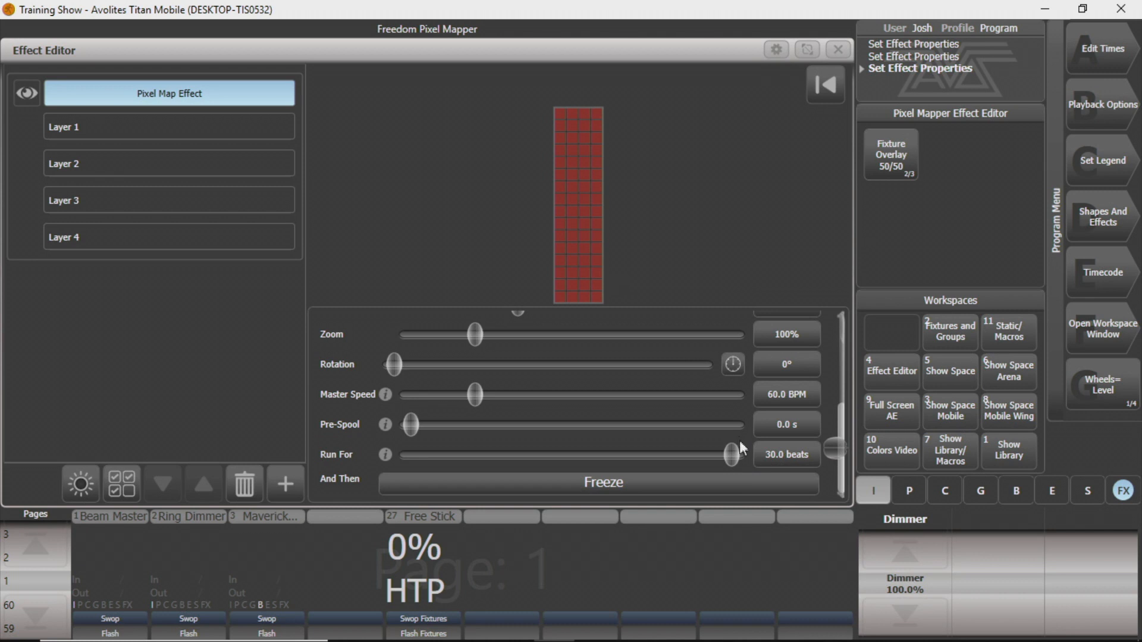
Set the Pixel Map Effect's Run For duration to 8 beats and open the And Then choices
drag(734, 453, 387, 461)
drag(408, 461, 470, 465)
click(776, 454)
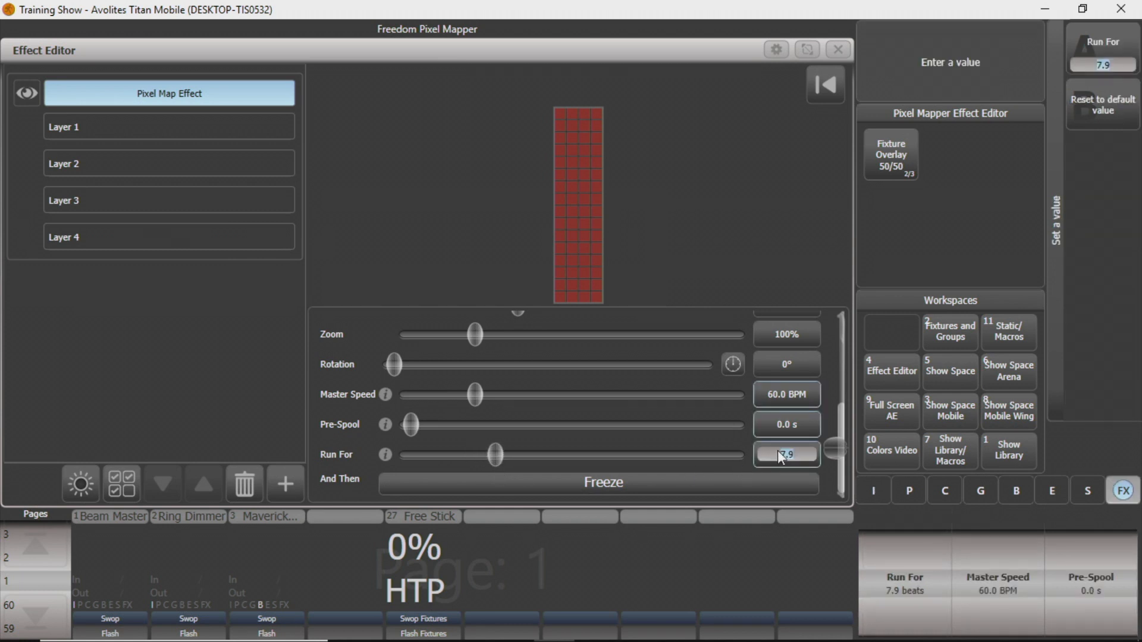
text(8)
key(Return)
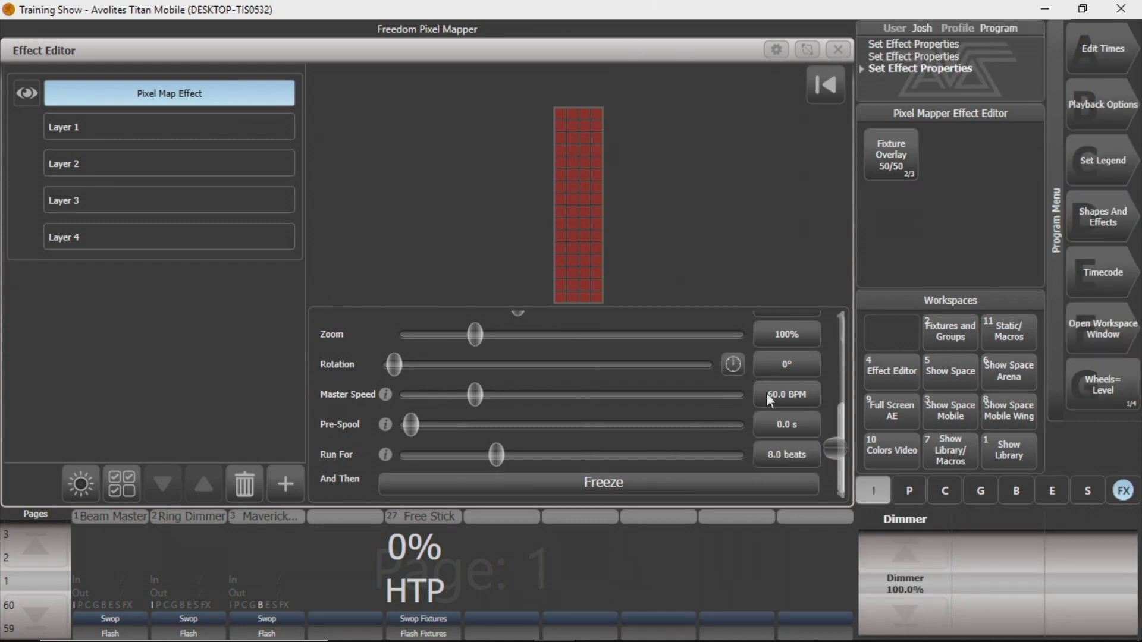
click(642, 492)
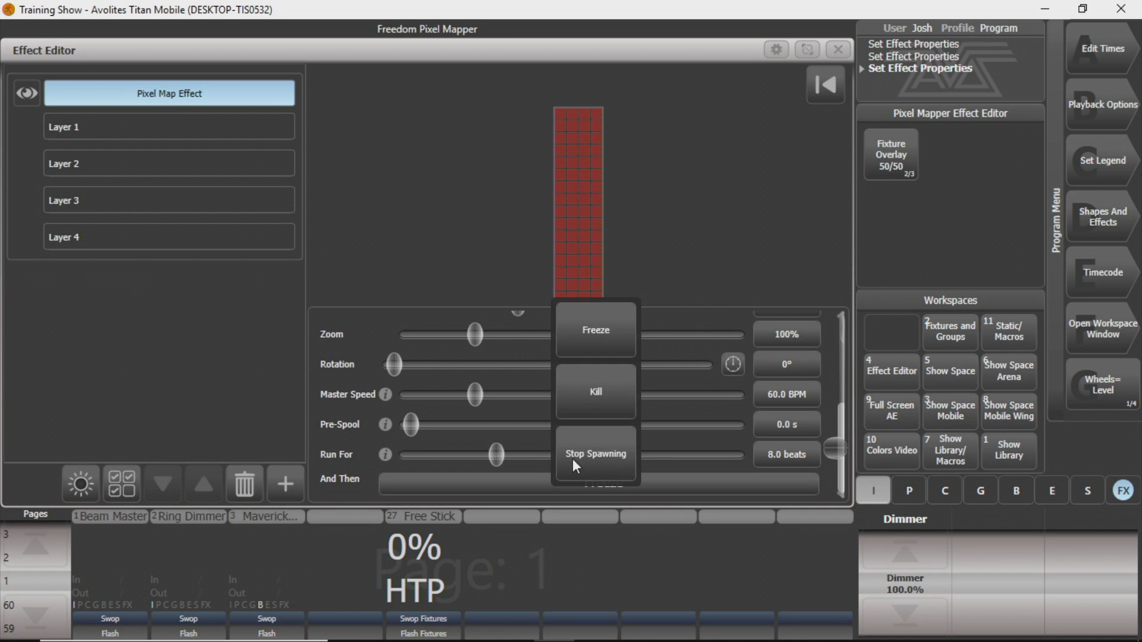
Clear the programmer and create a new pixel mapped effect for the Freedom Pixel Mapper group
key(c)
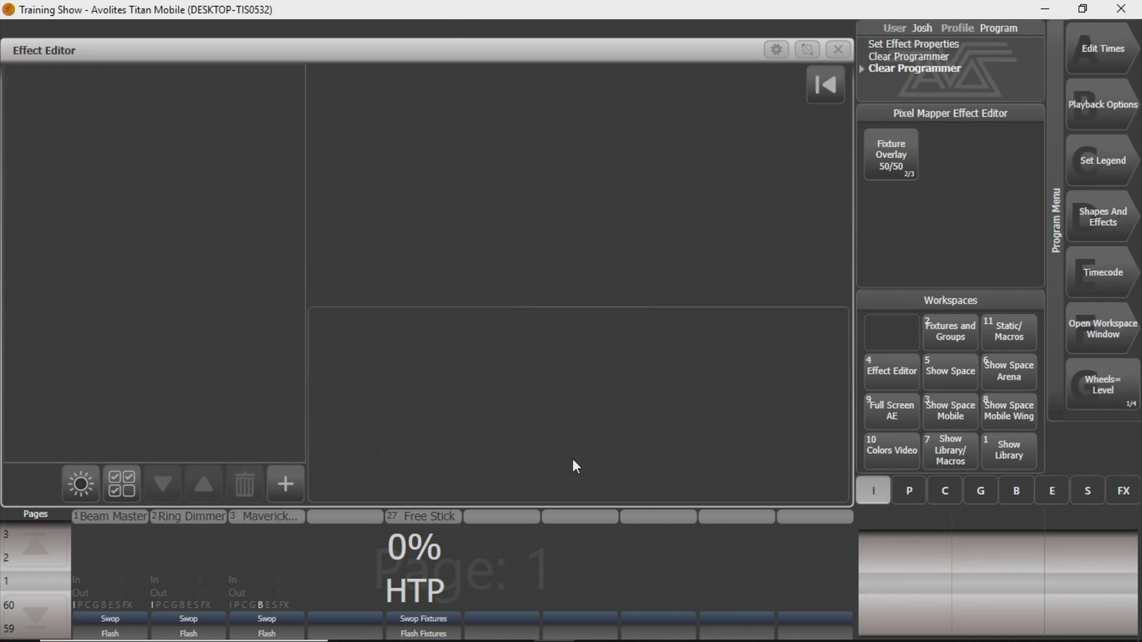
click(837, 51)
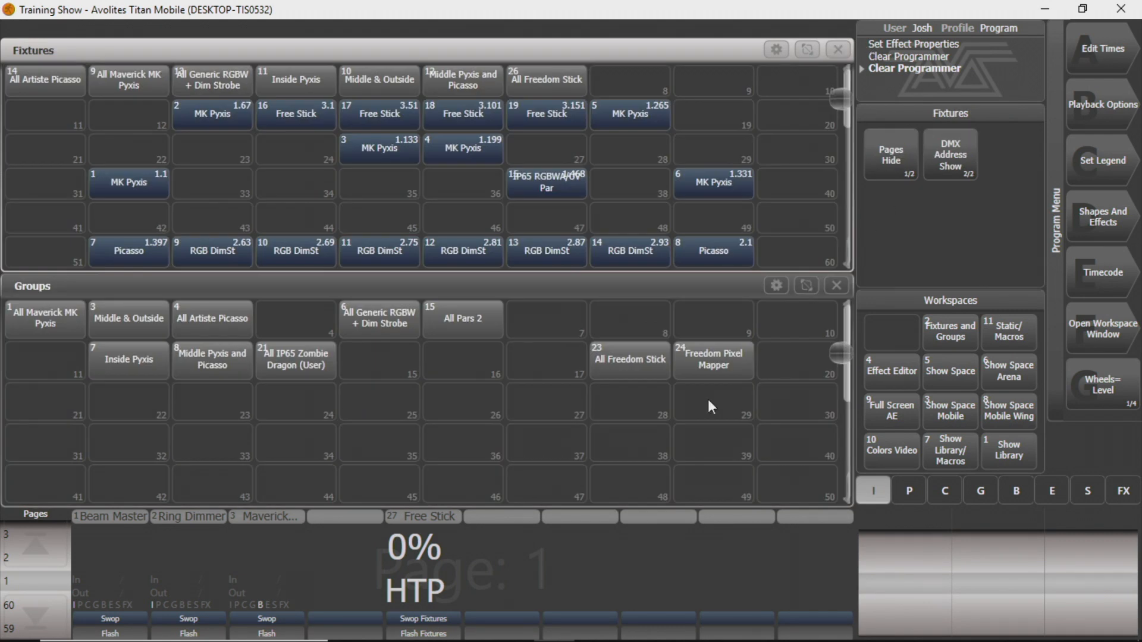
click(1136, 226)
click(1099, 103)
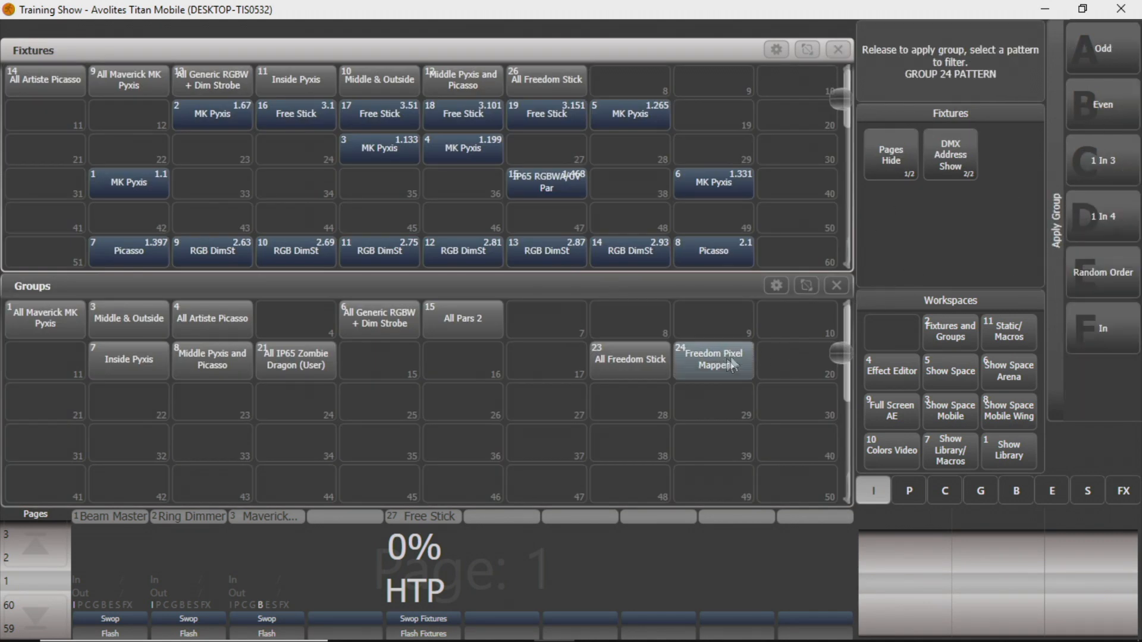
click(1119, 43)
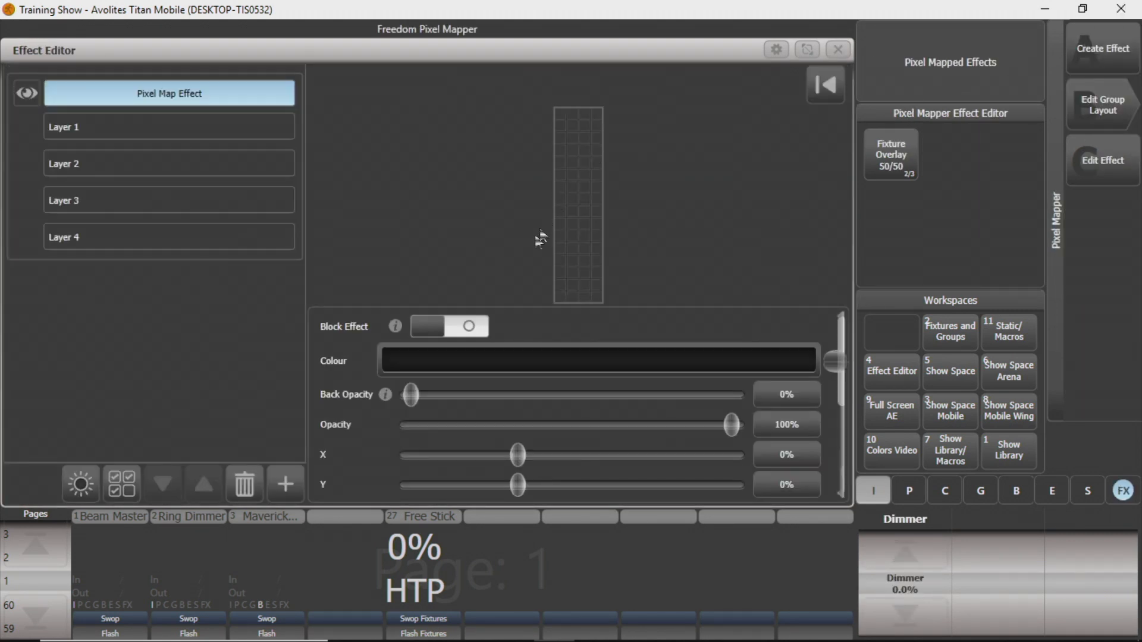
Set the new Pixel Map Effect's back opacity to 40%
click(409, 357)
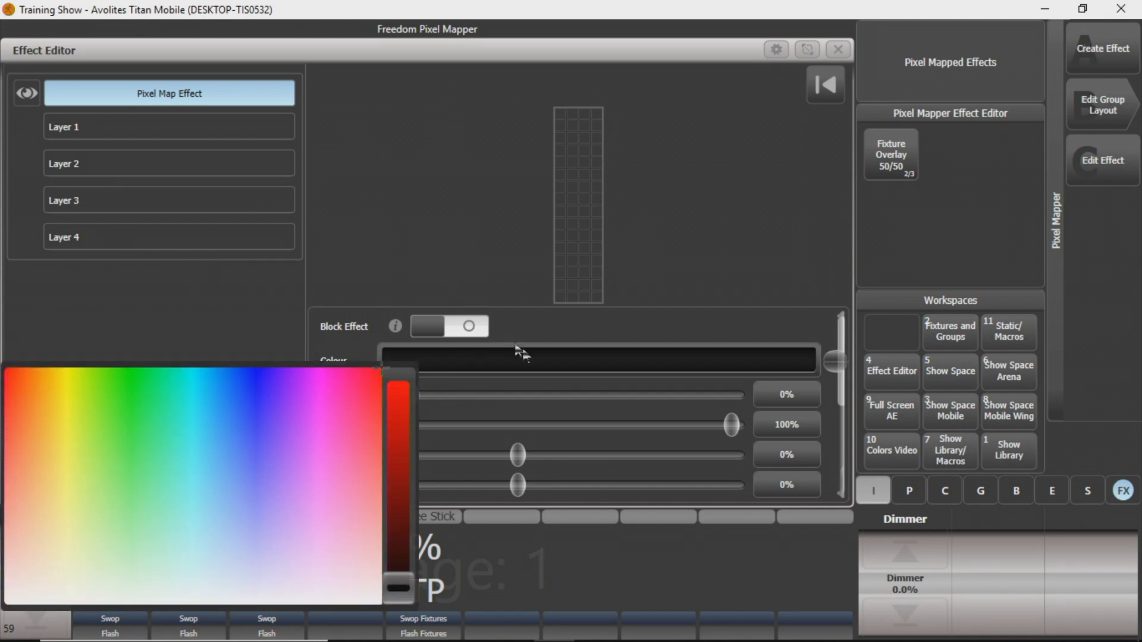
click(489, 393)
click(782, 396)
text(40)
key(Return)
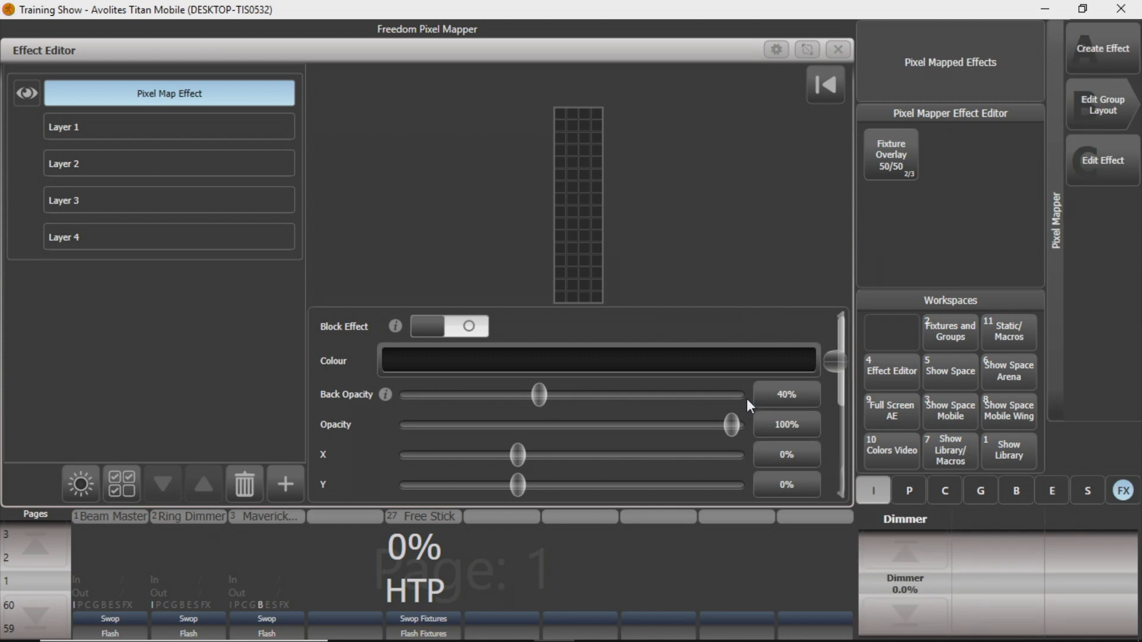
Review the parameters of Layer 1, from Use Master and colour to Rotation
click(229, 130)
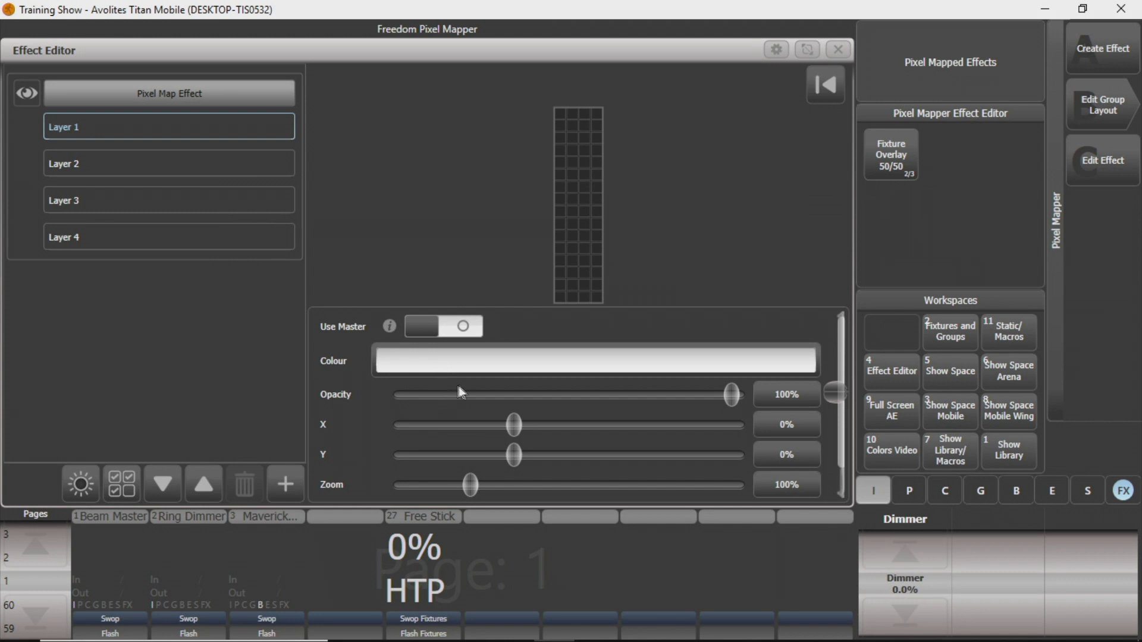
scroll(459, 390, down, 1)
scroll(461, 387, up, 1)
scroll(463, 387, down, 1)
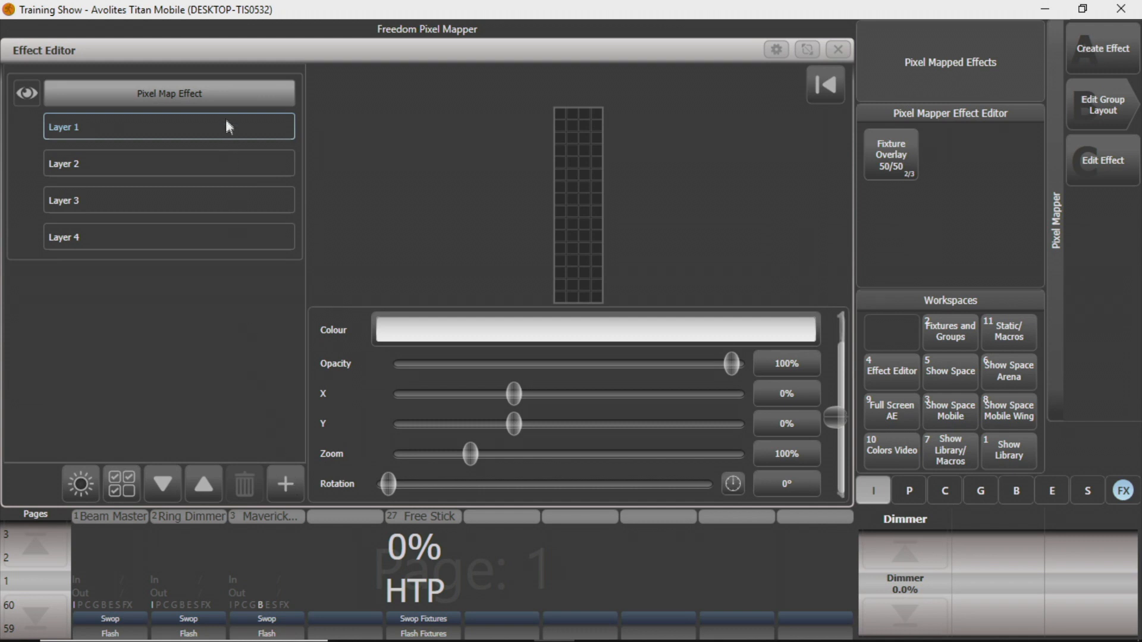
Set the whole Pixel Map Effect's colour to red at full brightness
click(229, 99)
scroll(556, 418, up, 2)
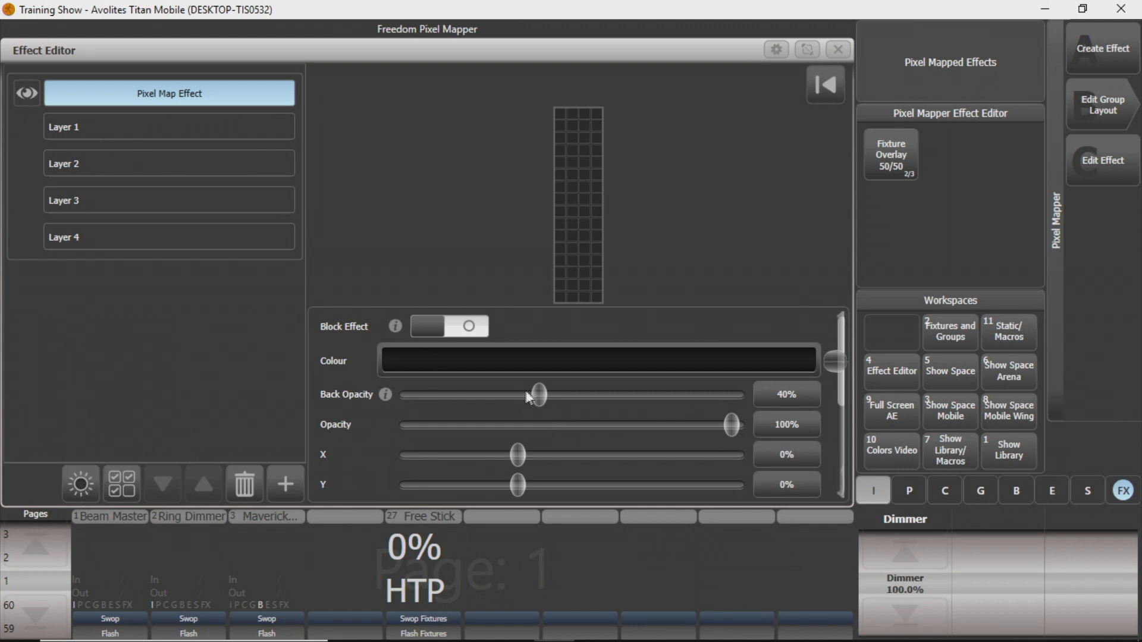
click(552, 358)
drag(531, 589, 531, 387)
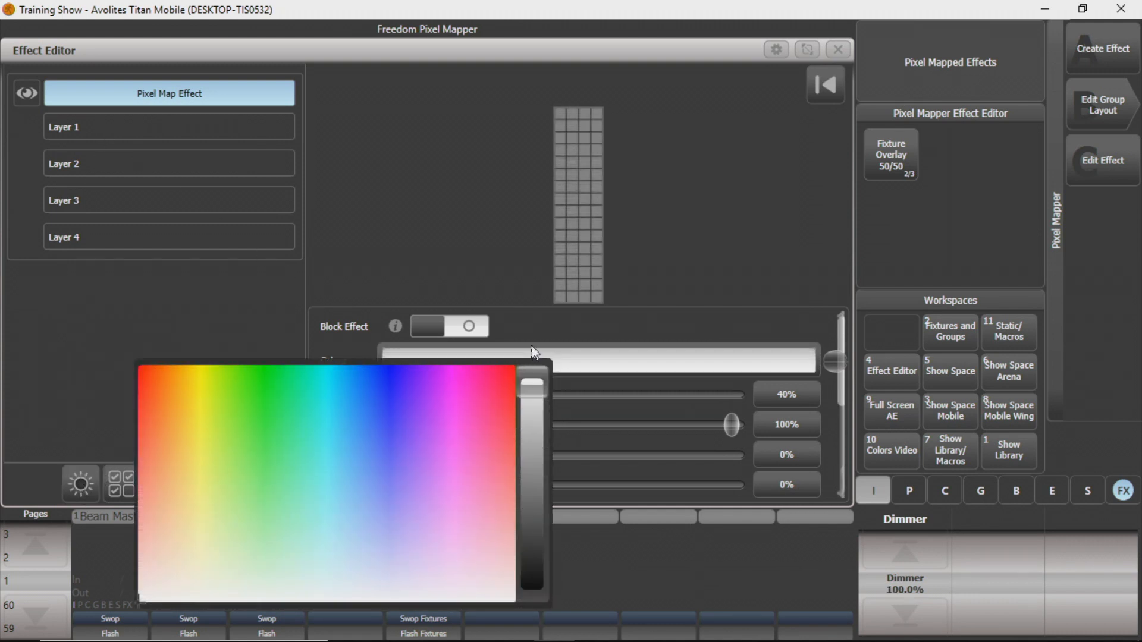
click(508, 373)
click(467, 399)
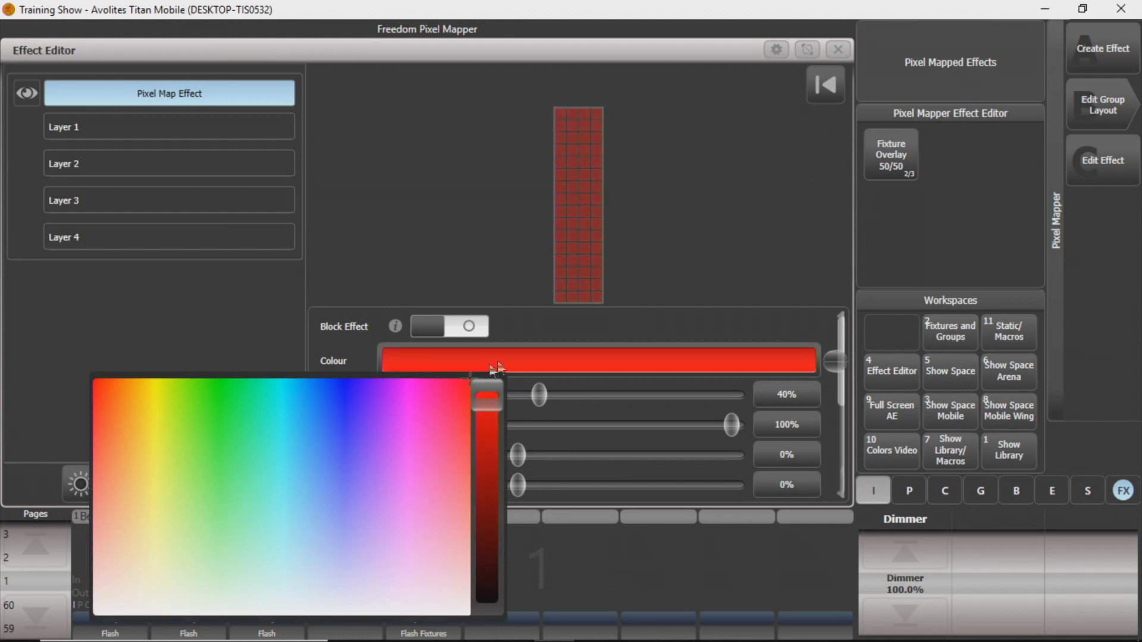
Add a block element to Layer 1 with its zoom reduced to 30% and its Y position at 13%
click(194, 129)
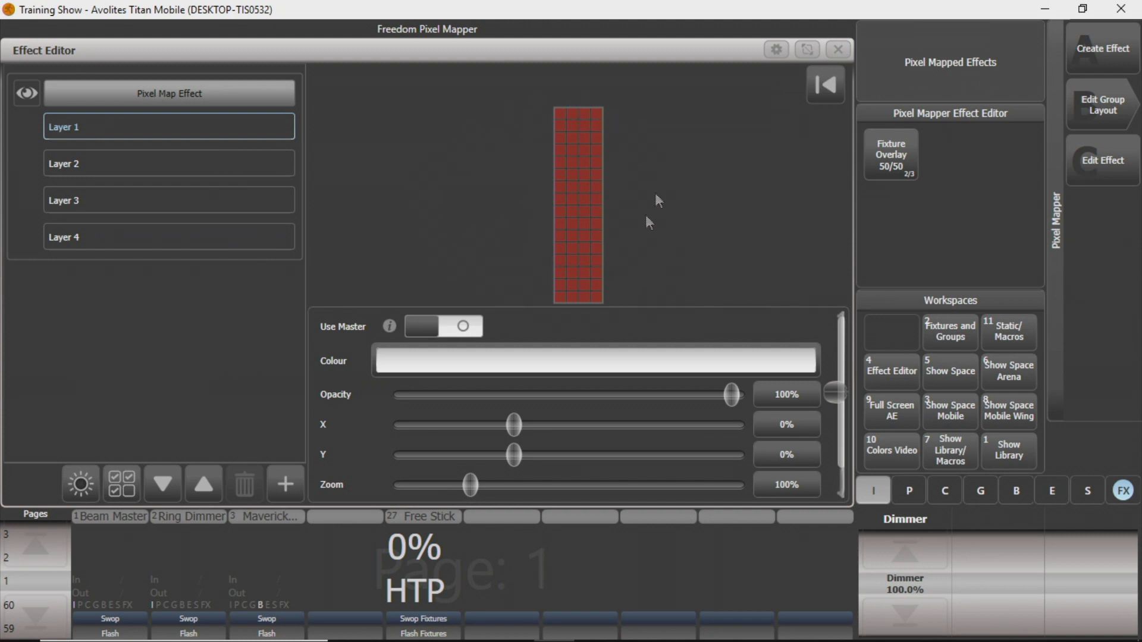
click(286, 484)
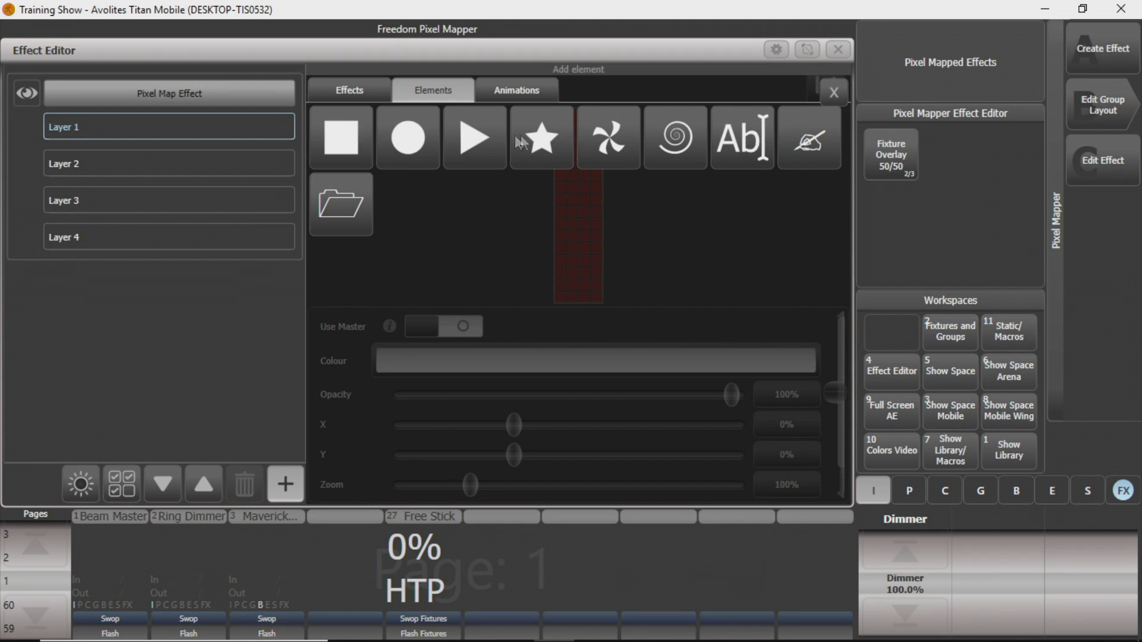
click(342, 140)
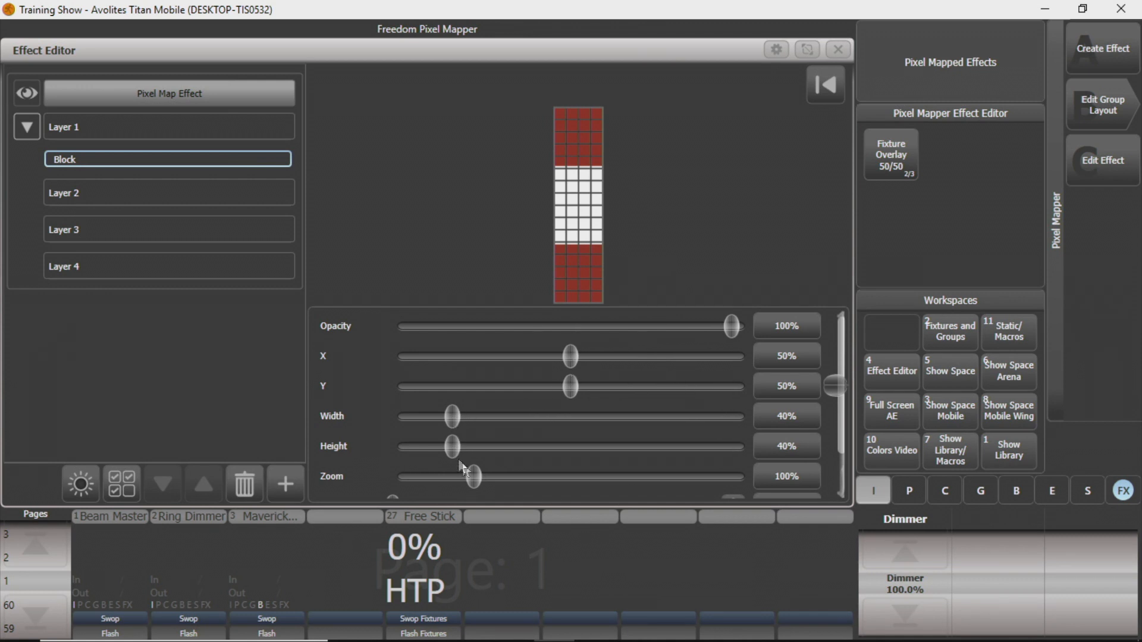
drag(476, 477, 429, 476)
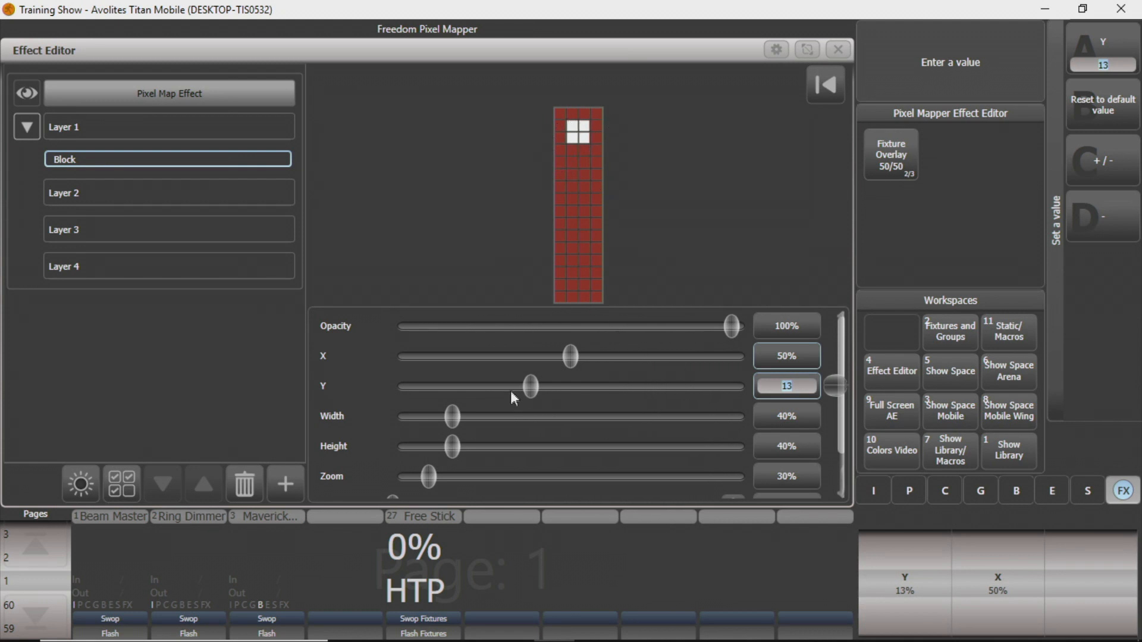
Try adjusting the block's width and reset it to 40%
scroll(652, 427, down, 1)
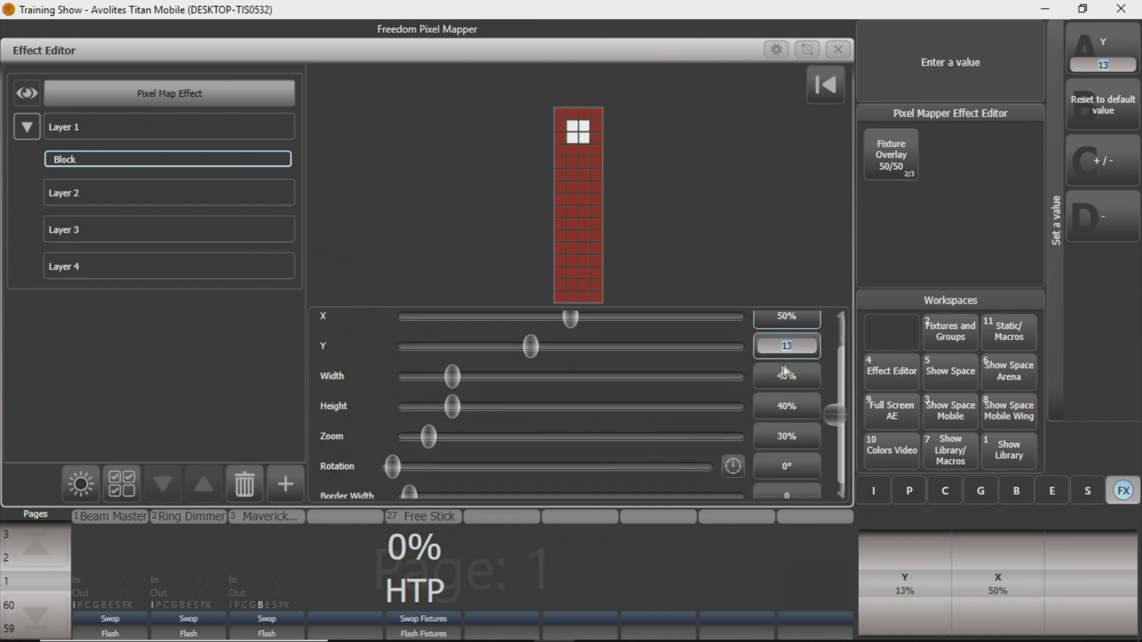
mouse_move(459, 389)
mouse_down()
mouse_move(543, 389)
mouse_move(443, 387)
mouse_move(458, 385)
mouse_up()
click(812, 374)
text(40)
key(Return)
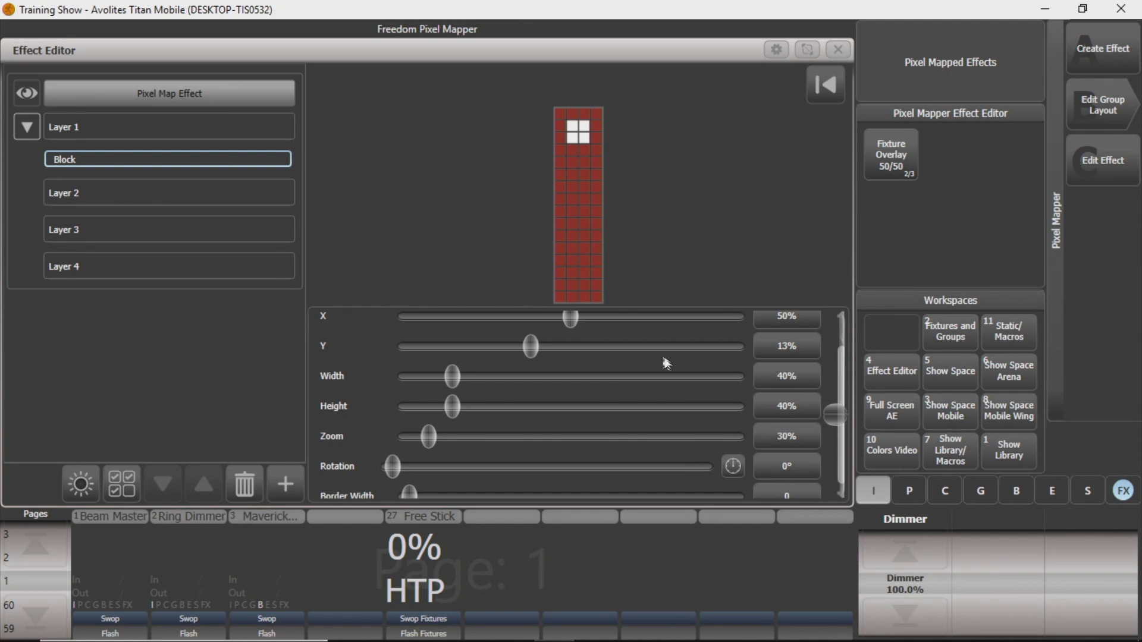
Try rotating the block to 179° and cycle its rotation in 90° increments back to 0°
scroll(666, 363, down, 1)
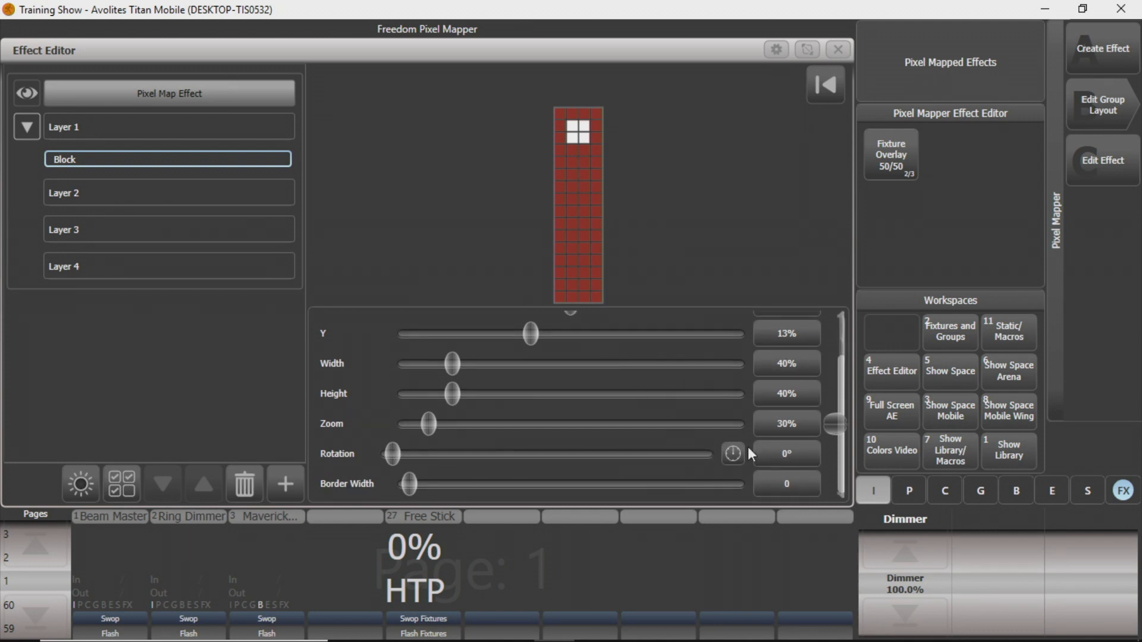
drag(394, 455, 545, 454)
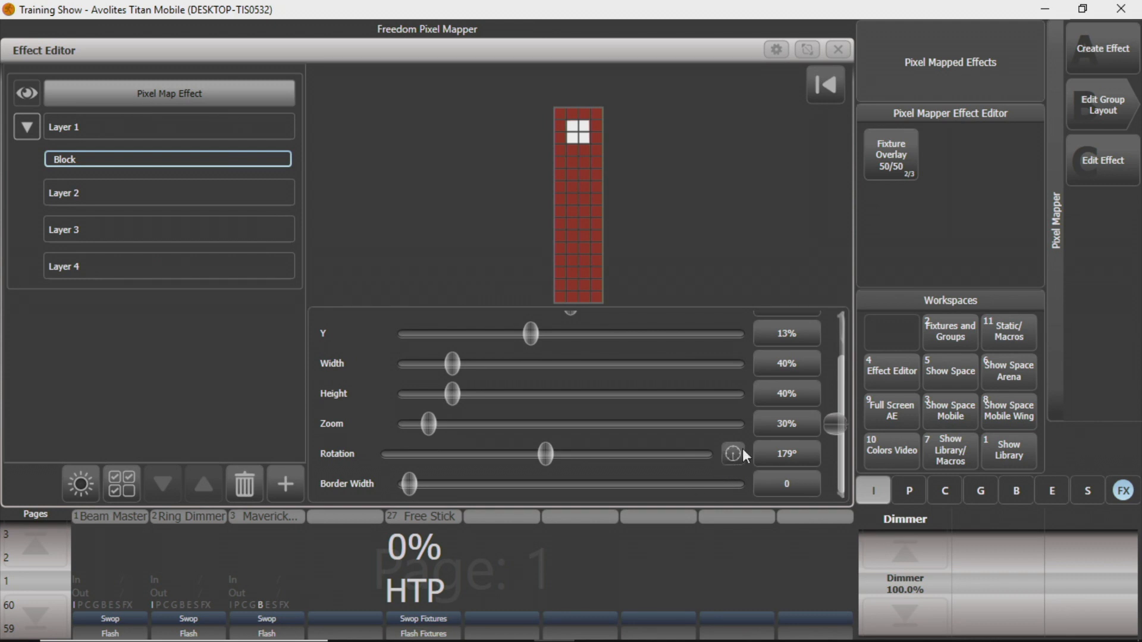
click(741, 451)
click(734, 456)
click(734, 456)
click(733, 455)
click(734, 456)
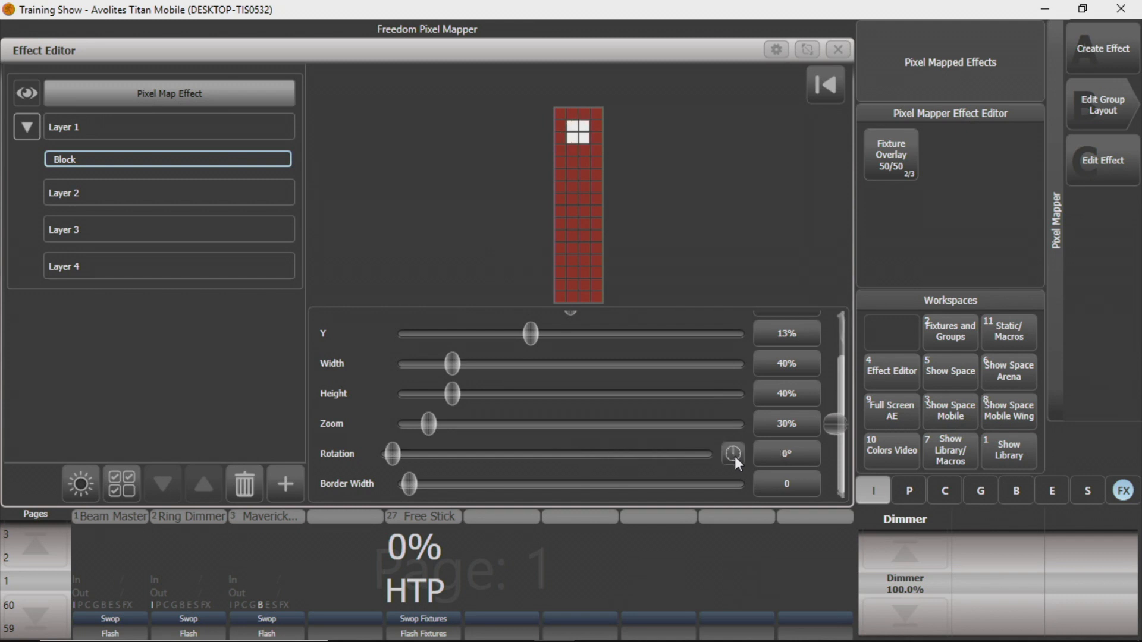
click(734, 456)
click(734, 455)
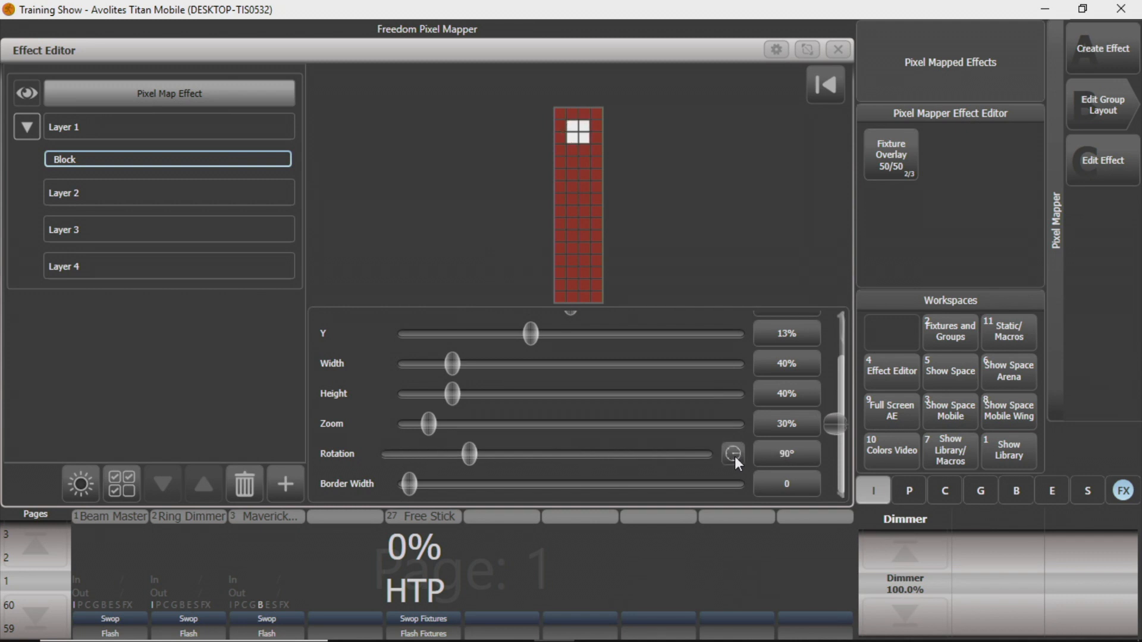
click(734, 455)
click(734, 456)
click(734, 455)
click(734, 456)
click(733, 456)
click(734, 455)
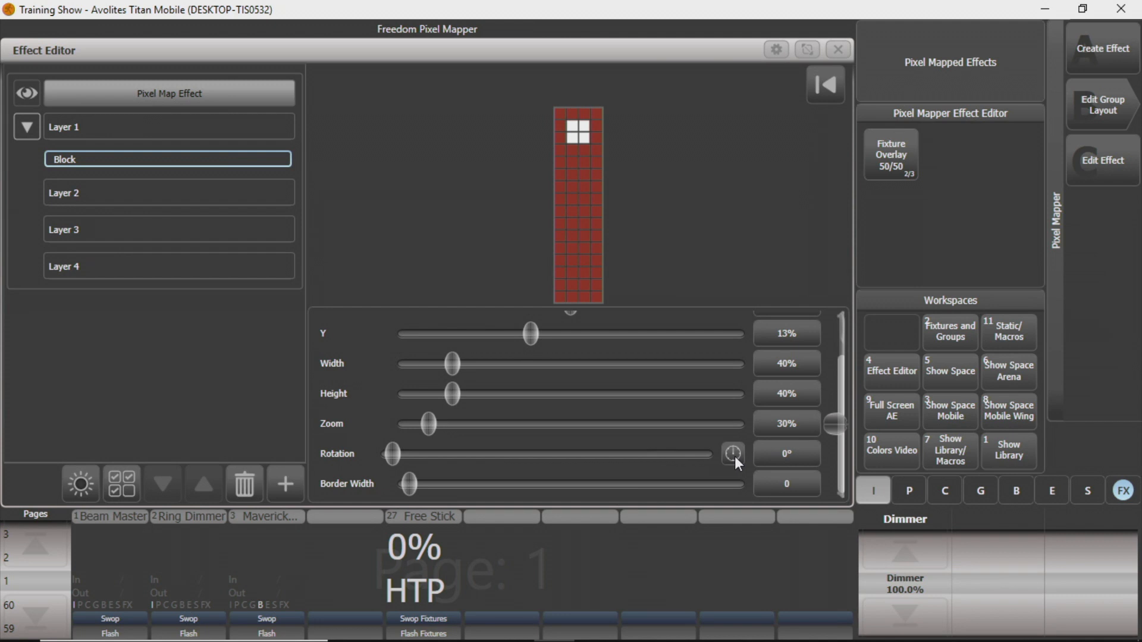
Try rotating the block through the preset angles, including 45°, and set its rotation back to 0°
click(734, 456)
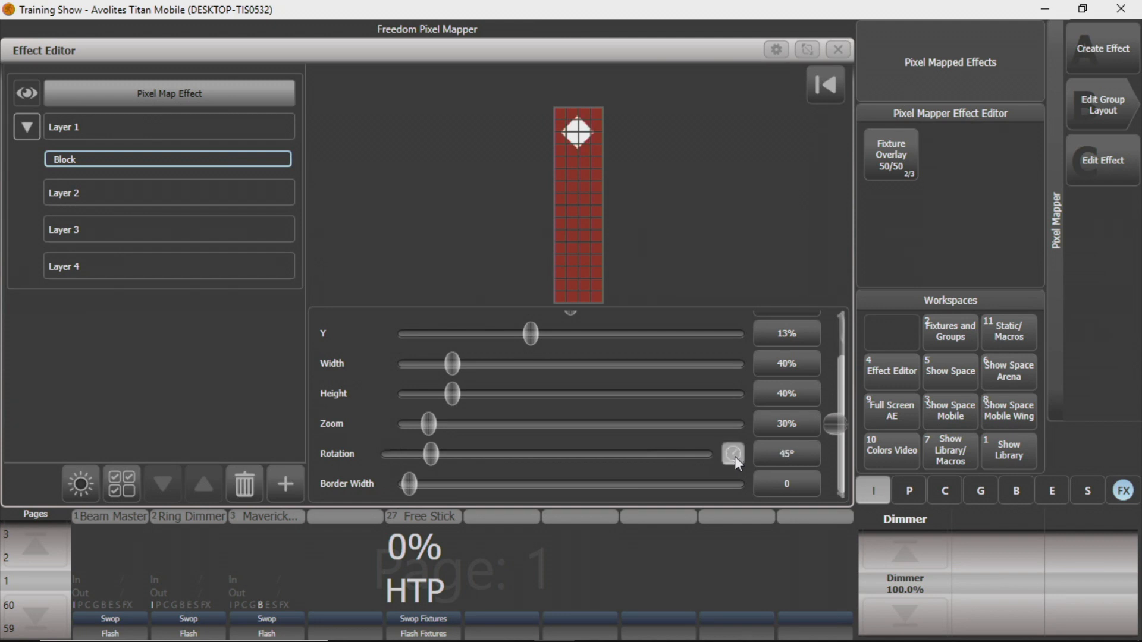
click(734, 456)
click(734, 455)
click(734, 456)
click(734, 455)
click(734, 456)
click(734, 455)
click(734, 456)
click(734, 456)
click(734, 456)
click(733, 456)
click(734, 455)
click(734, 455)
click(734, 456)
click(734, 456)
click(780, 455)
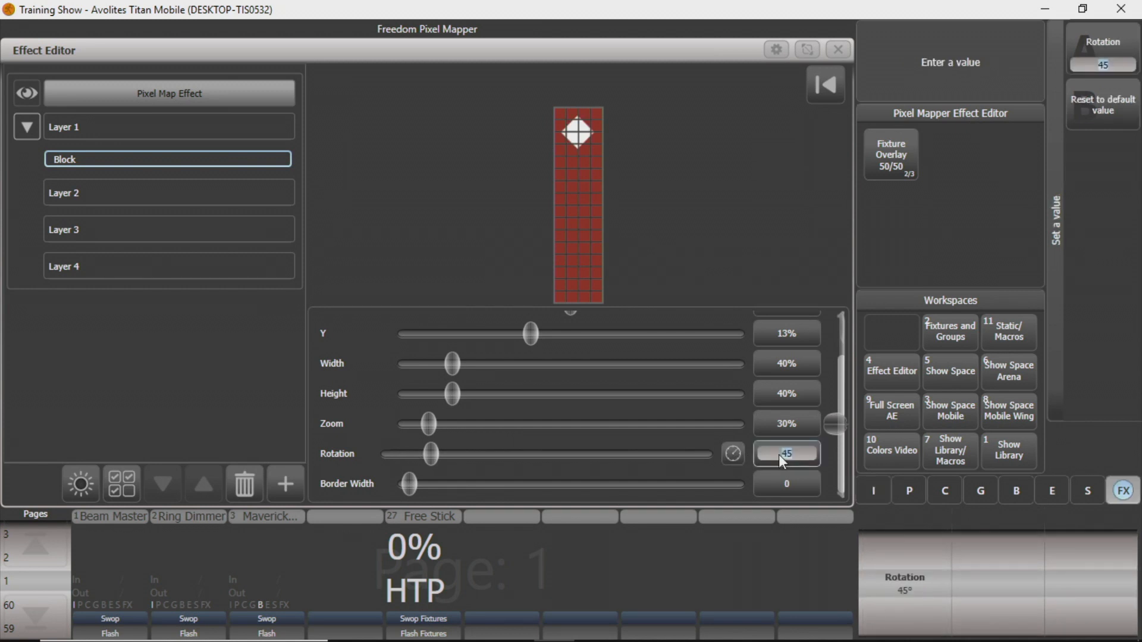
text(0)
key(Return)
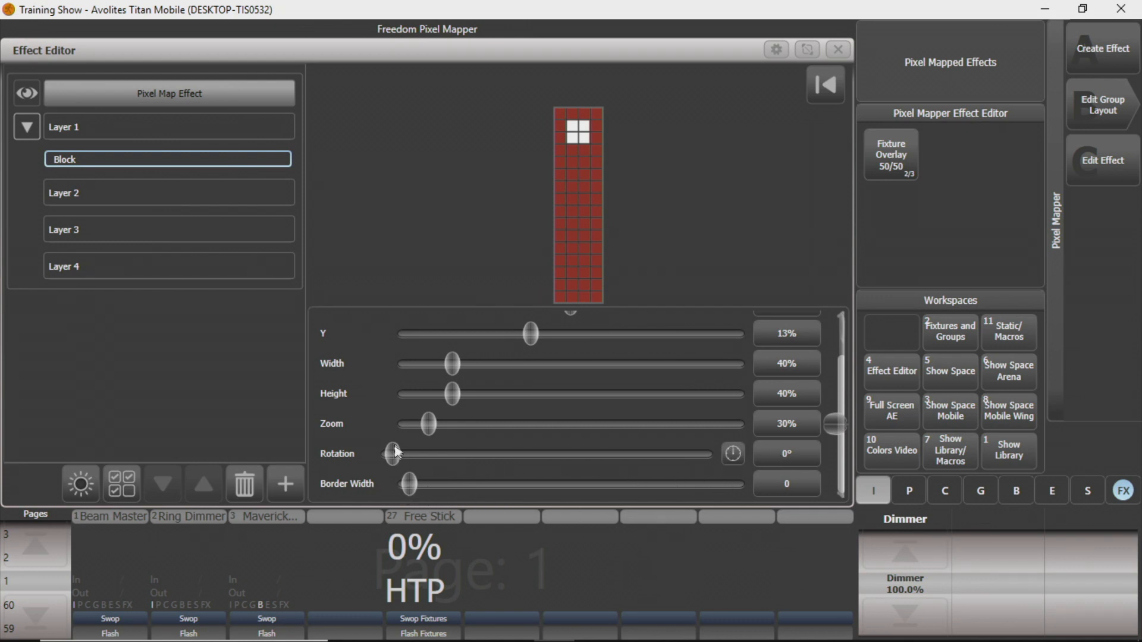
Set the block's Y position to 7% and increase its width to 92%
scroll(421, 410, up, 2)
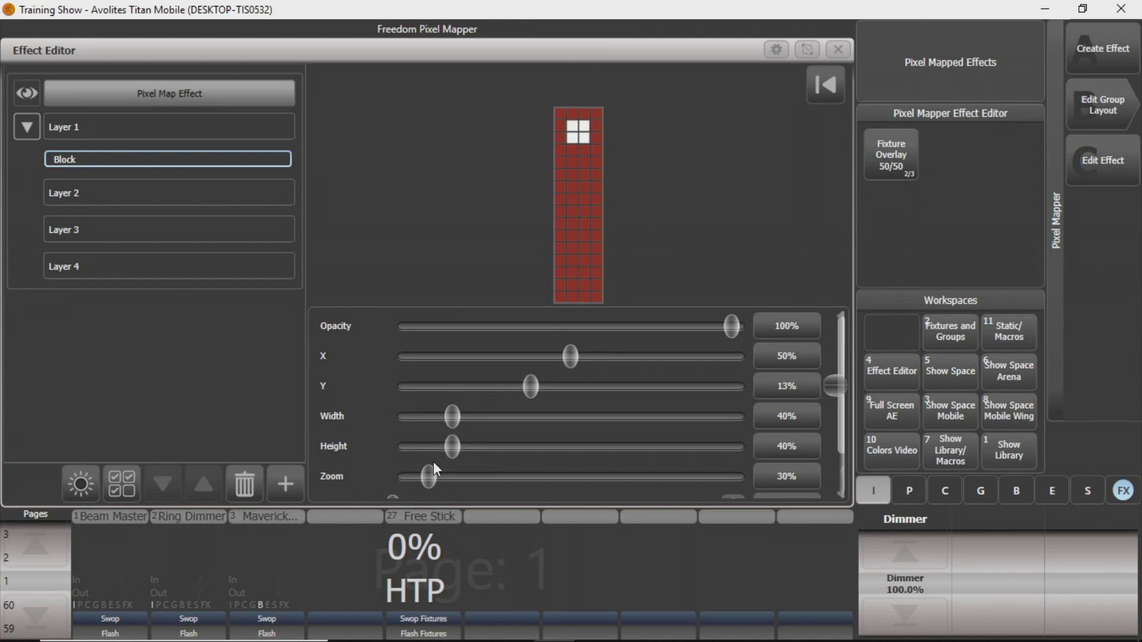
drag(572, 359, 572, 358)
click(786, 386)
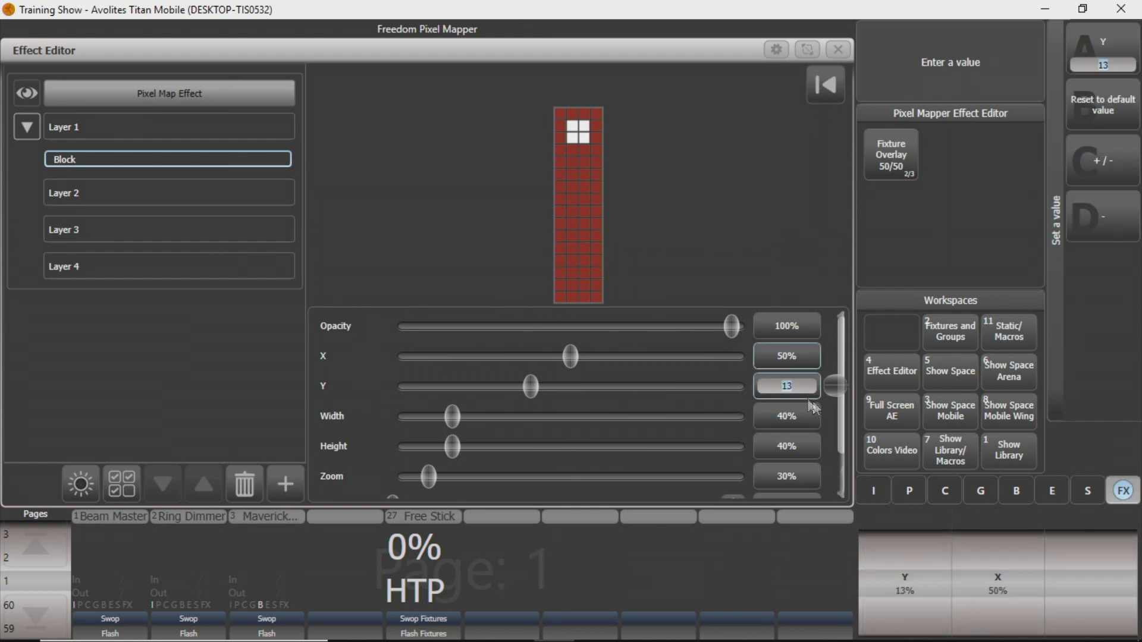
key(Down)
key(Down)
key(Down)
key(Down)
key(Down)
key(Down)
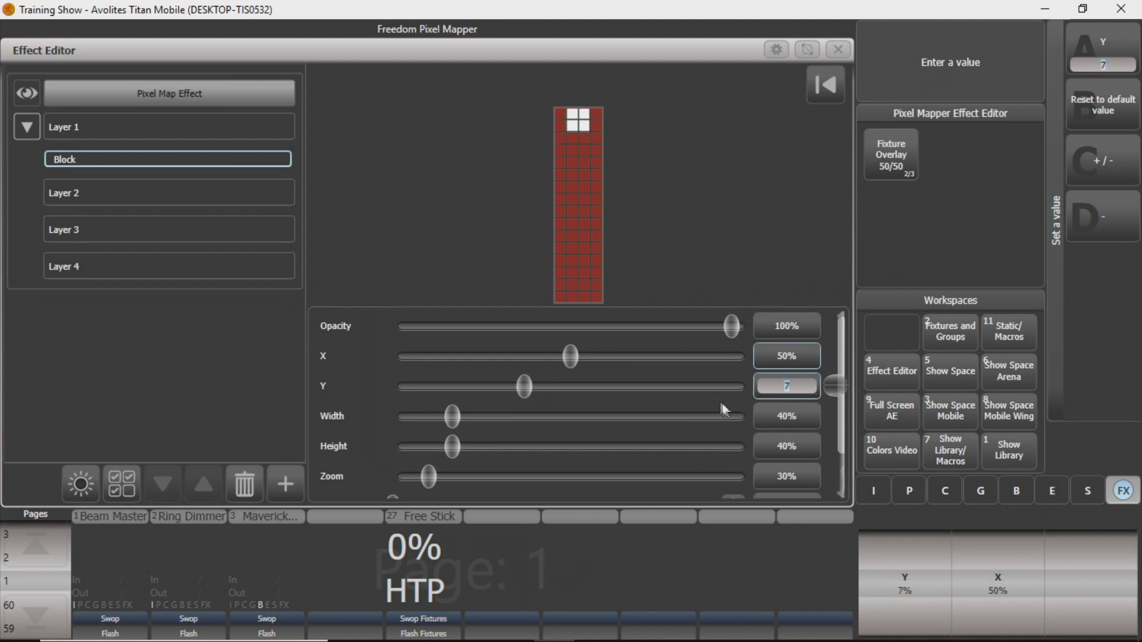
drag(453, 423, 492, 424)
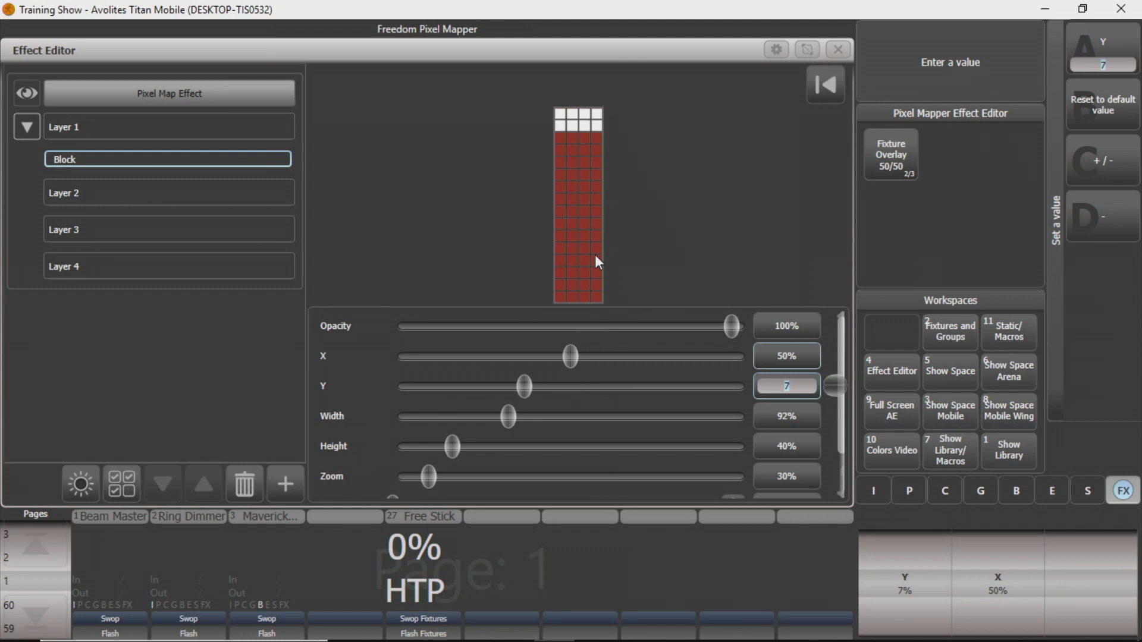
key(Return)
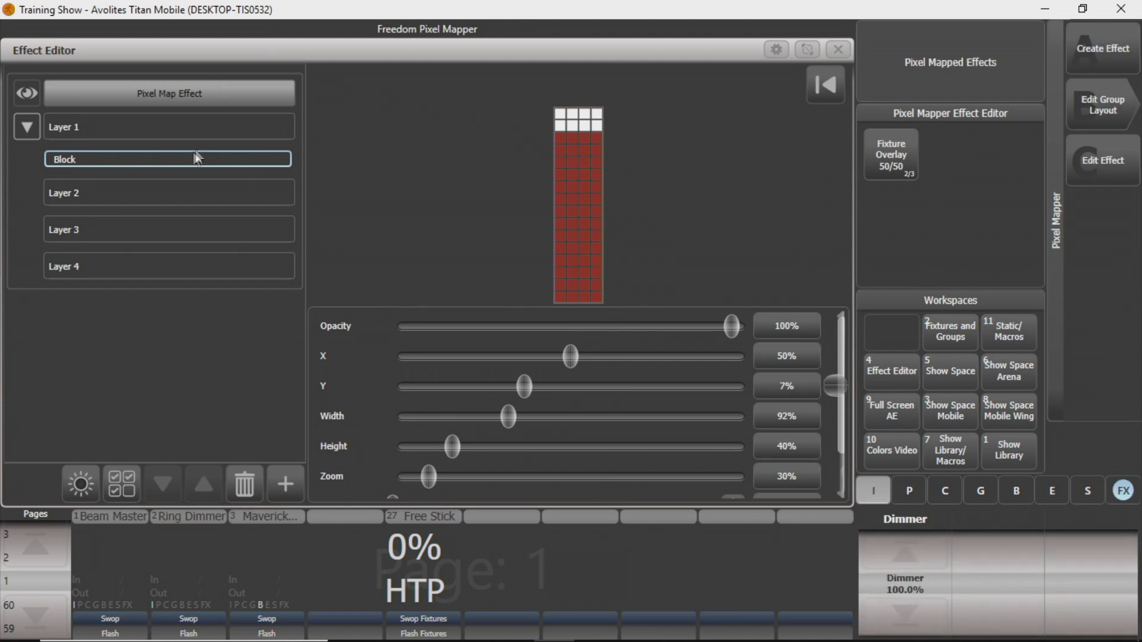
Copy the block element so that Layer 1 holds a second one
click(192, 123)
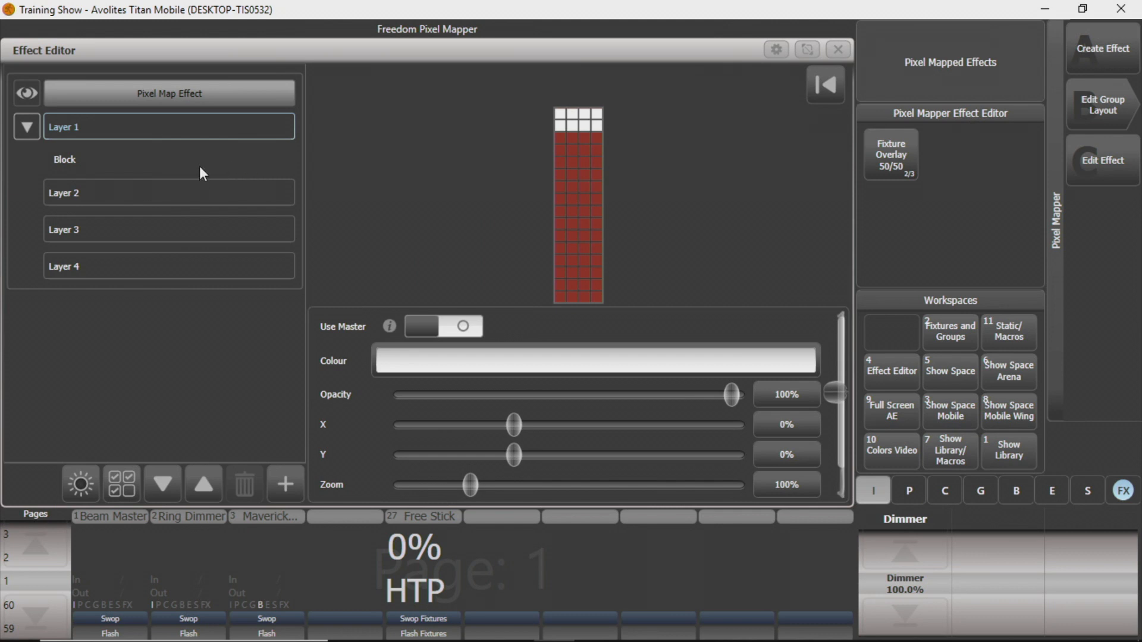
key(ctrl+c)
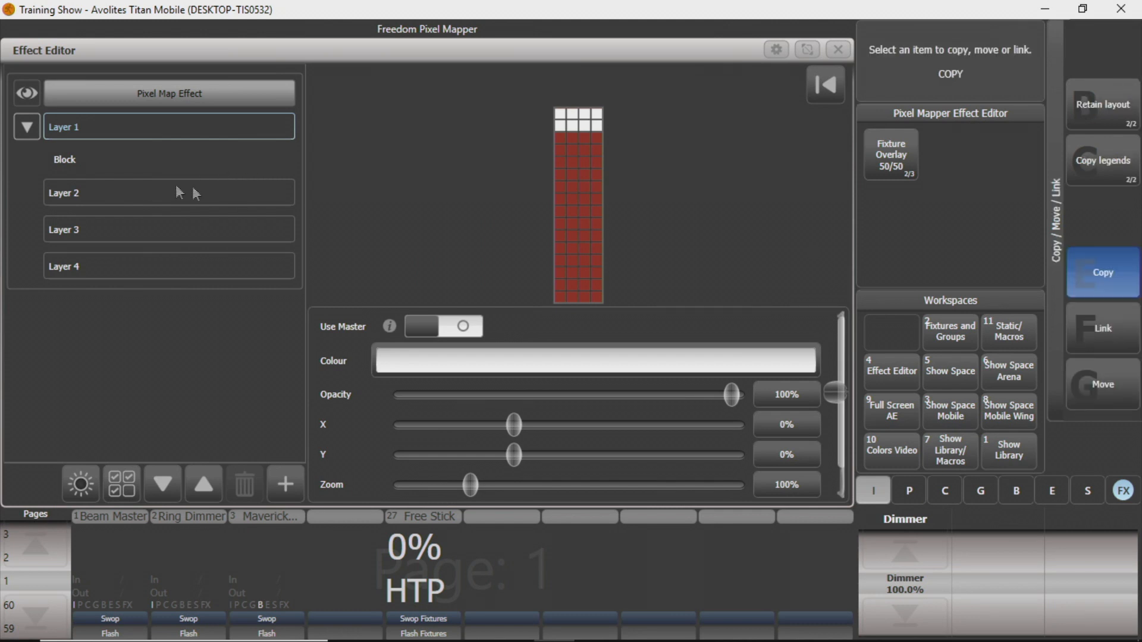
click(125, 157)
click(125, 158)
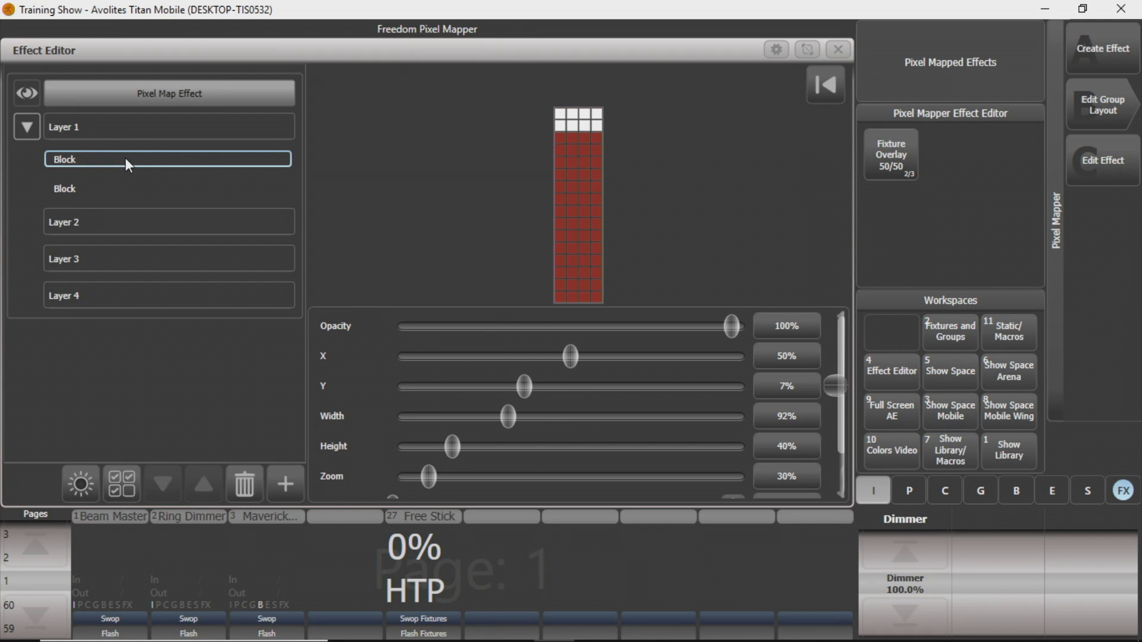
click(105, 135)
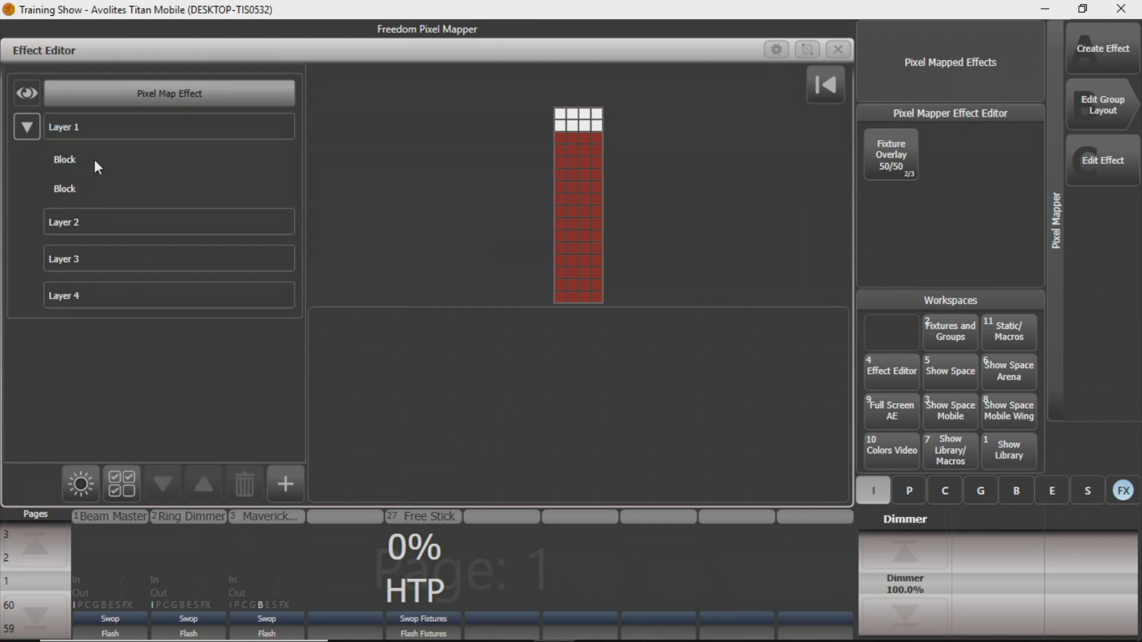
click(94, 159)
Set the Y position of the second block on Layer 1 to 50%
click(137, 186)
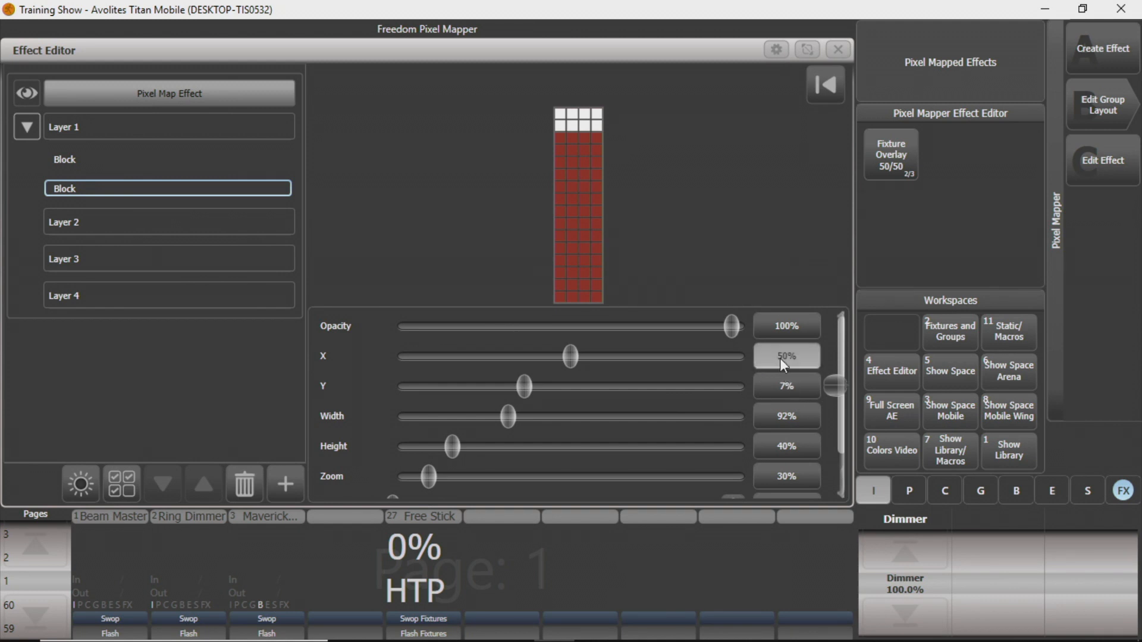
click(780, 358)
click(785, 388)
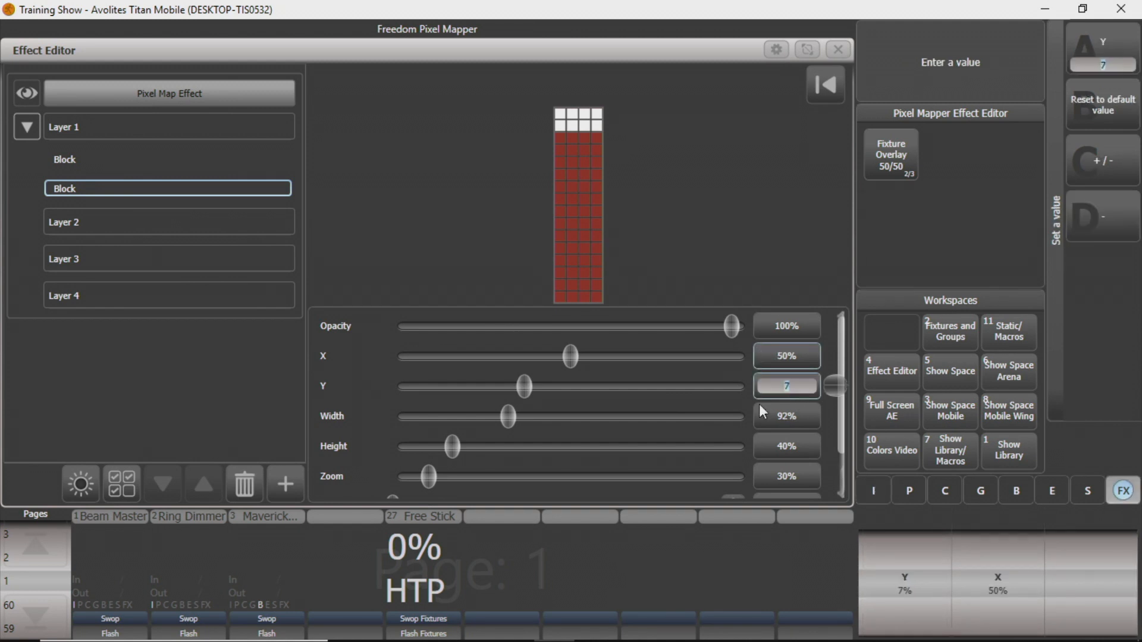
scroll(759, 404, down, 4)
scroll(759, 404, up, 12)
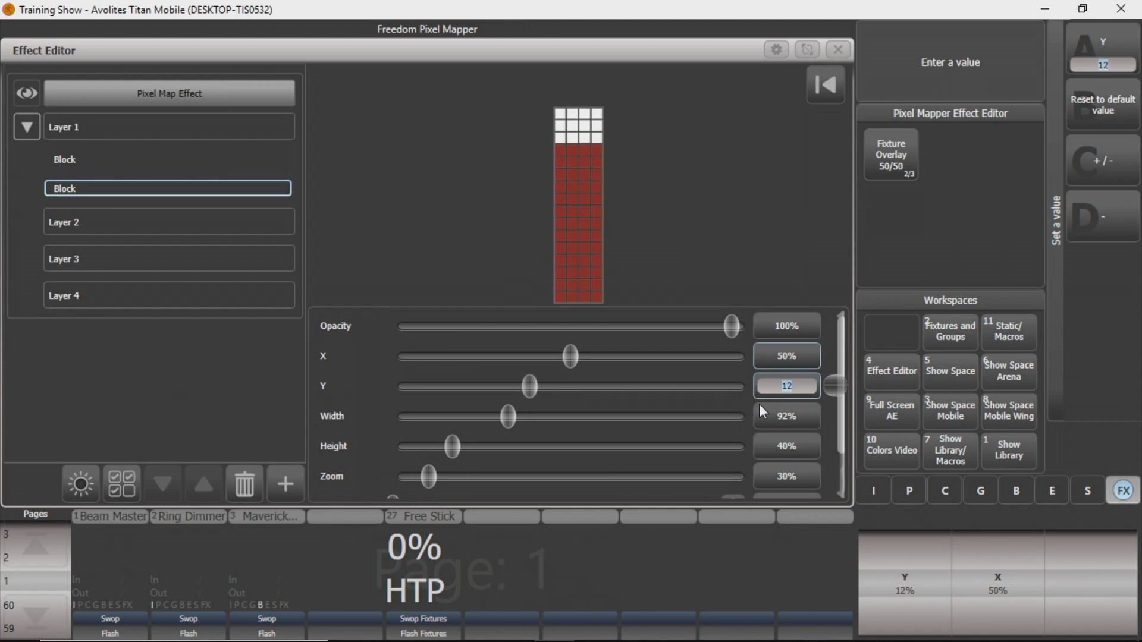
scroll(759, 405, up, 20)
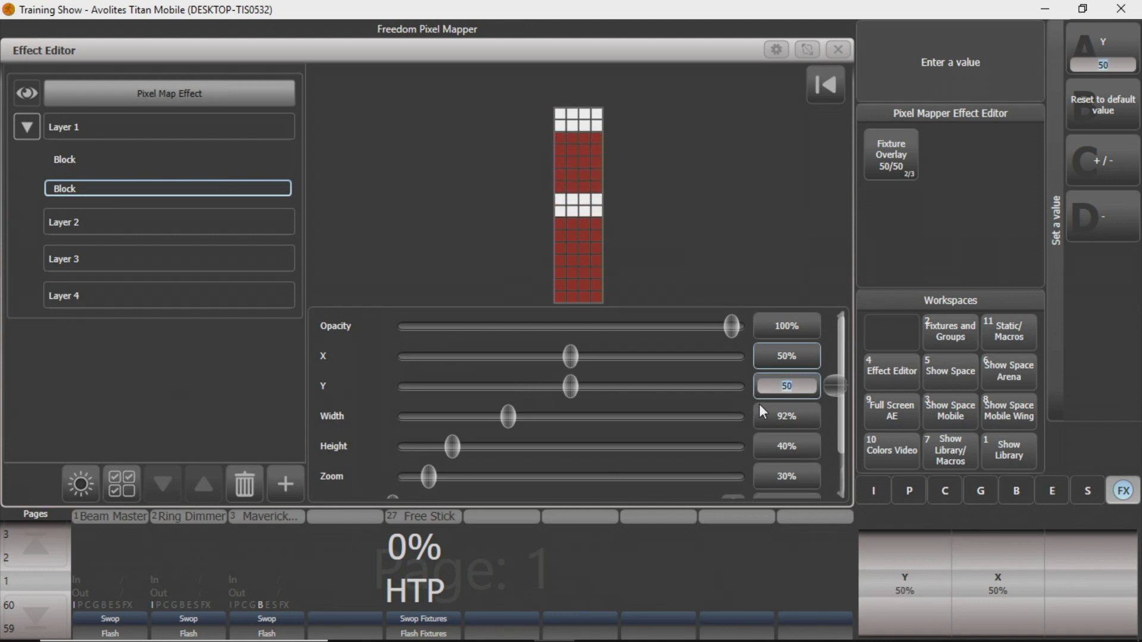
scroll(759, 405, down, 4)
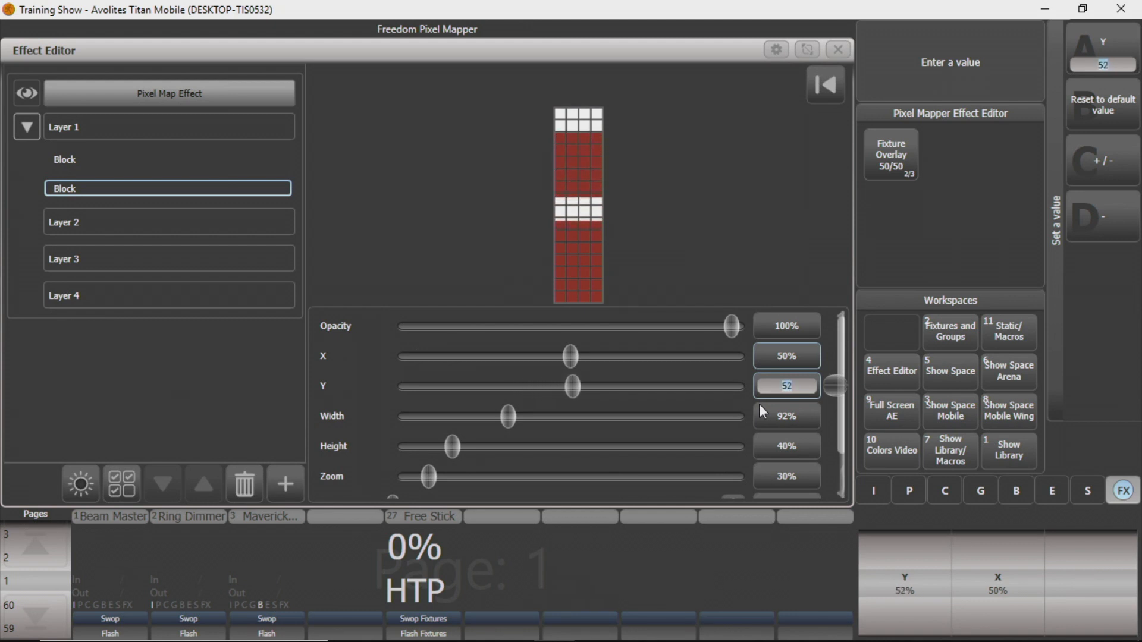
scroll(759, 405, down, 1)
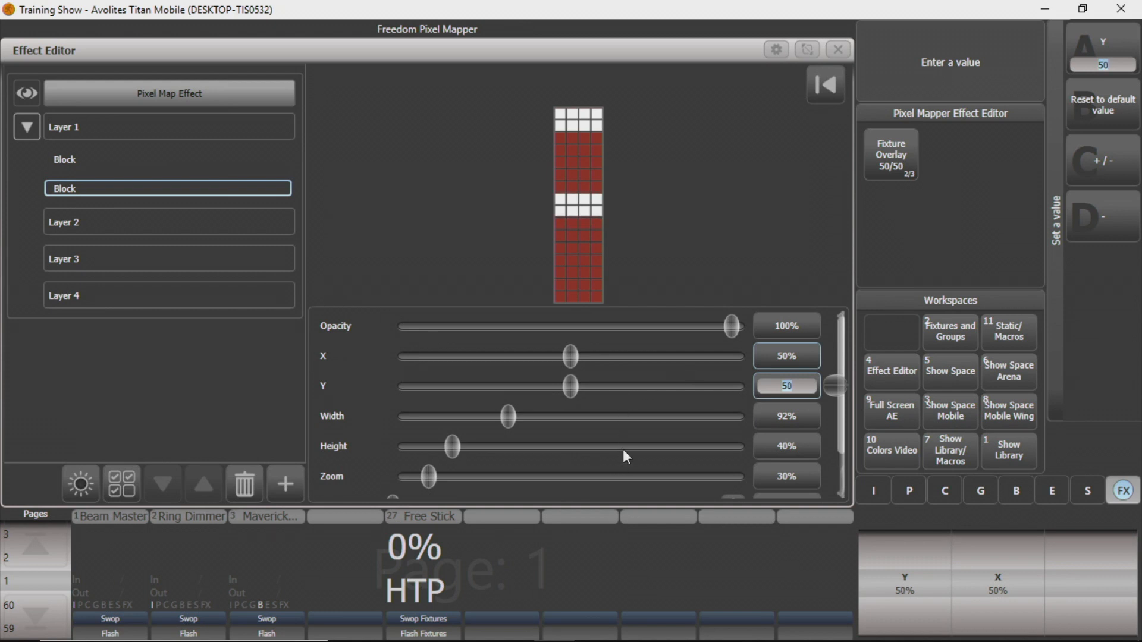
Turn the second block into an upright bar with 300% width, 25% height and X at 45%
scroll(624, 447, down, 2)
scroll(744, 450, up, 3)
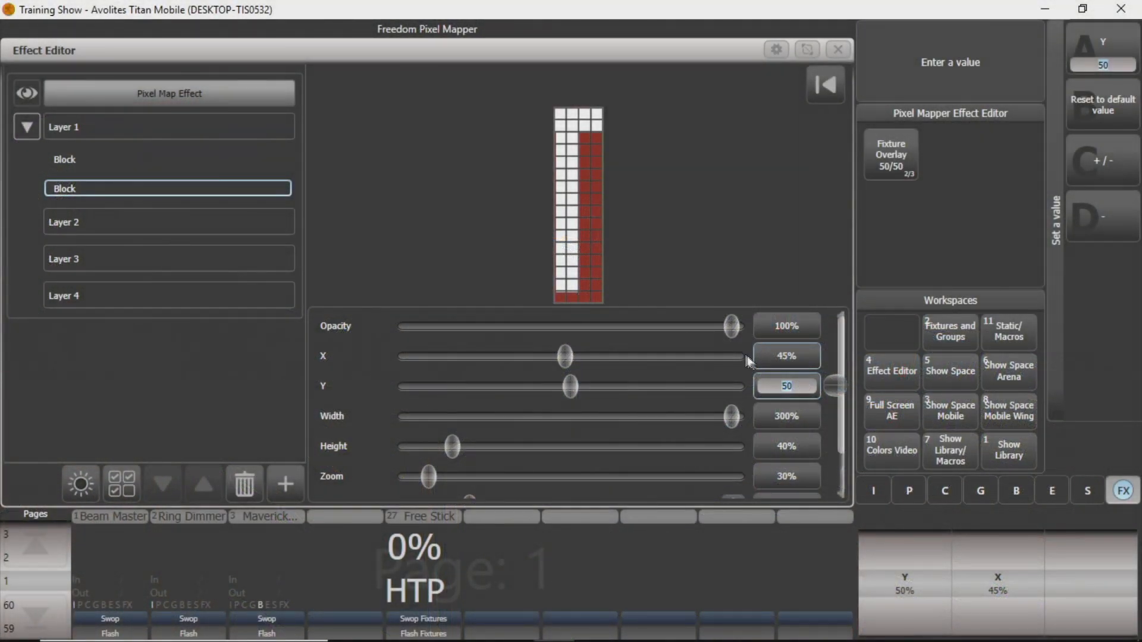
drag(450, 453, 426, 456)
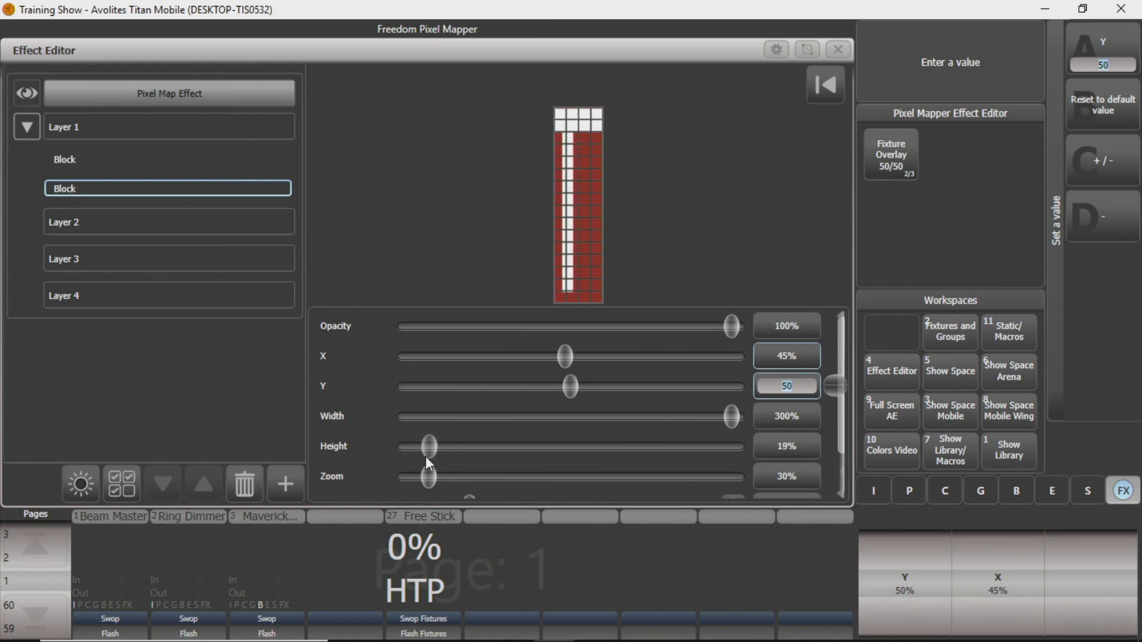
click(774, 447)
text(25)
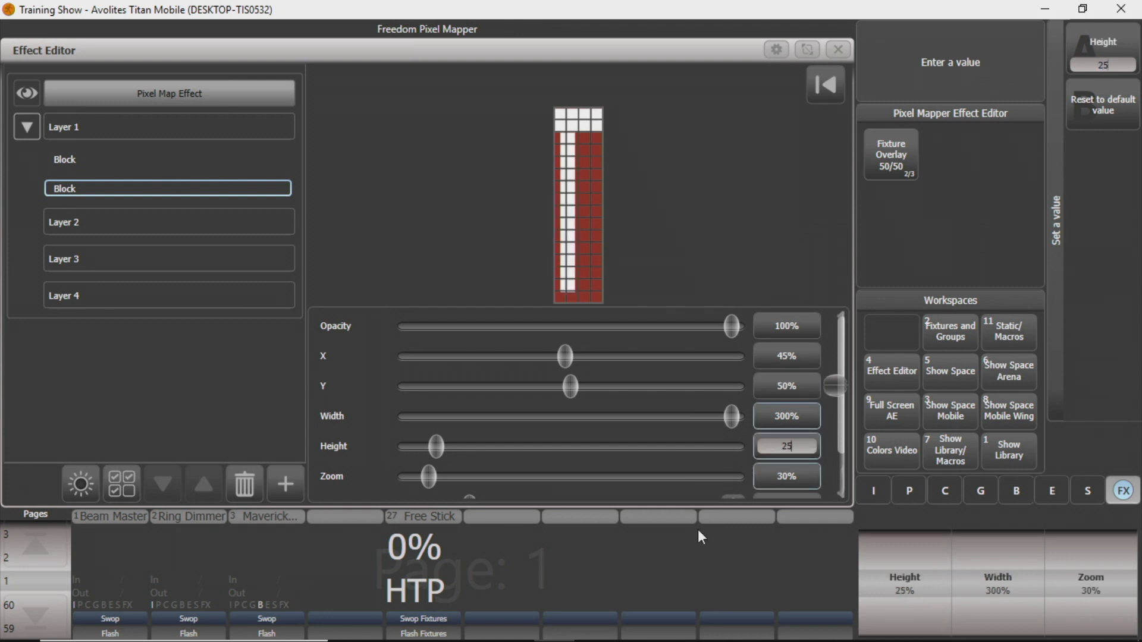
key(Return)
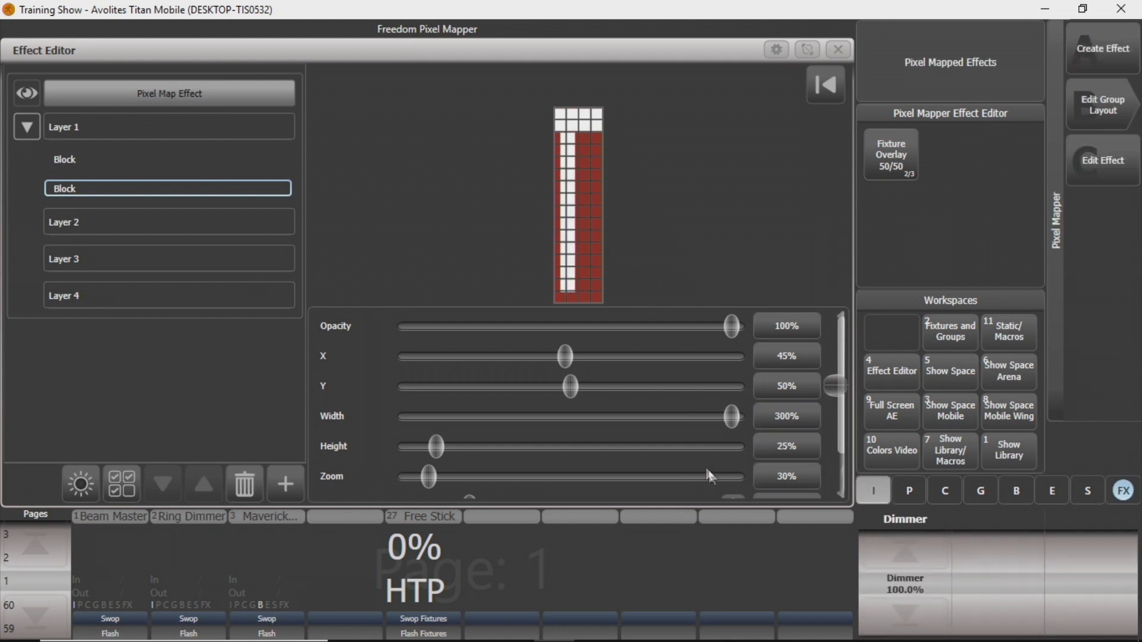
Move the vertical bar to X 40% and Y 58%, below the block in the first pixel column
click(777, 363)
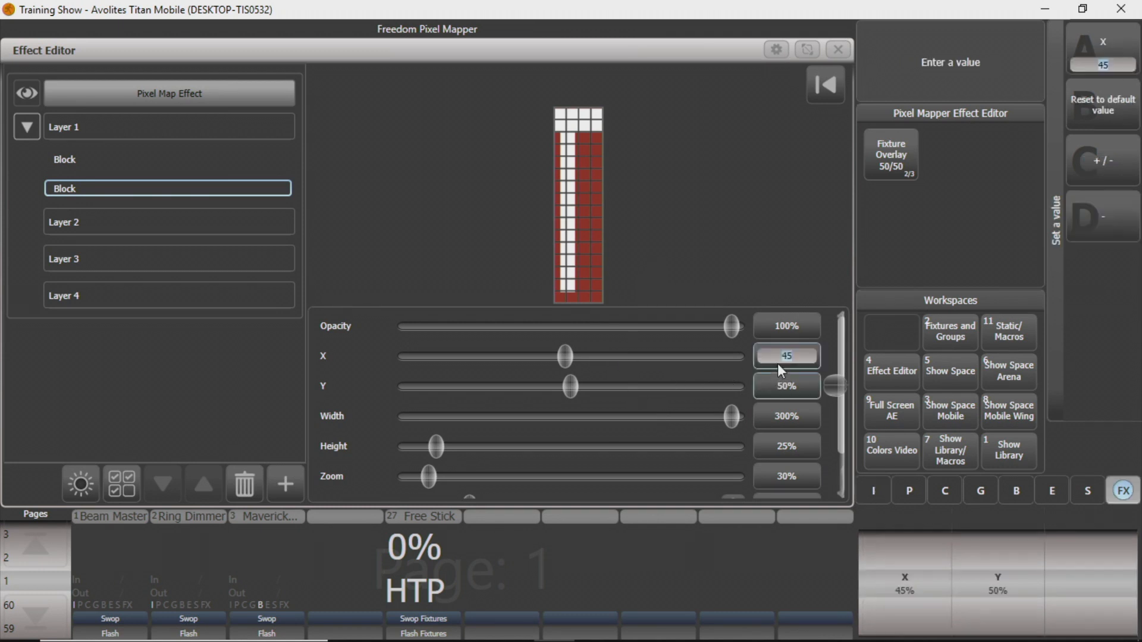
scroll(787, 386, down, 3)
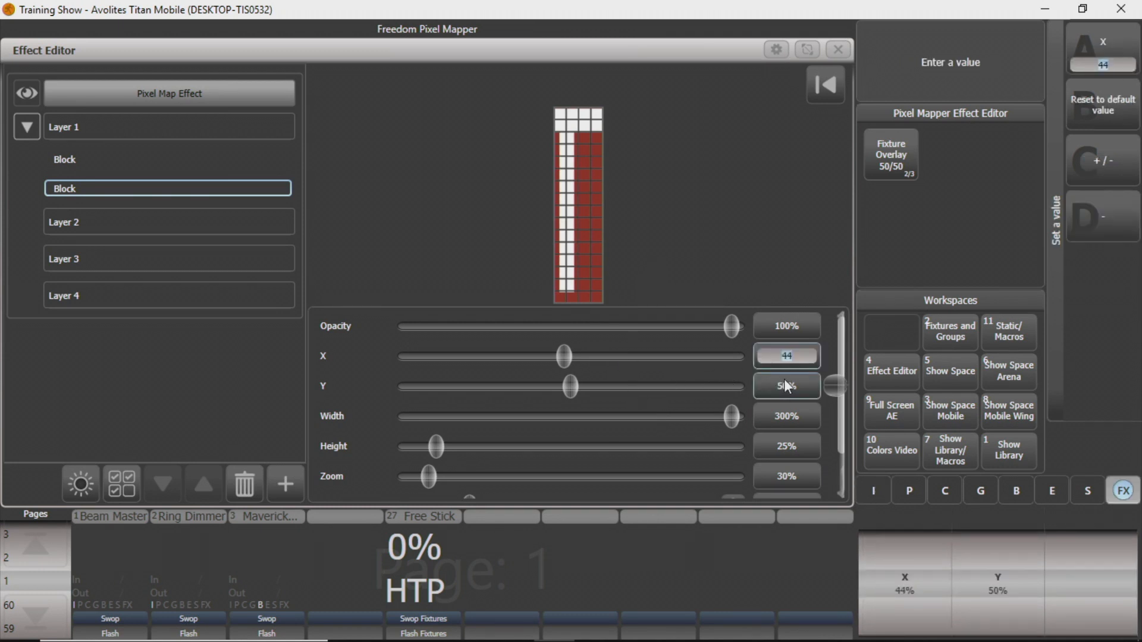
scroll(787, 386, down, 2)
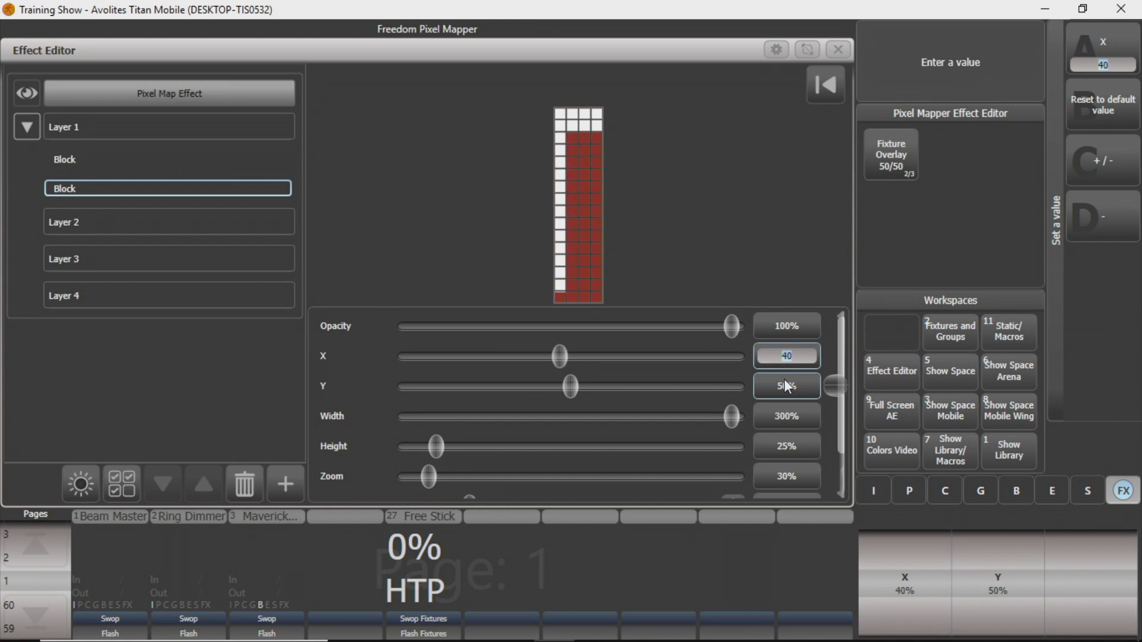
scroll(787, 387, up, 7)
scroll(788, 387, up, 1)
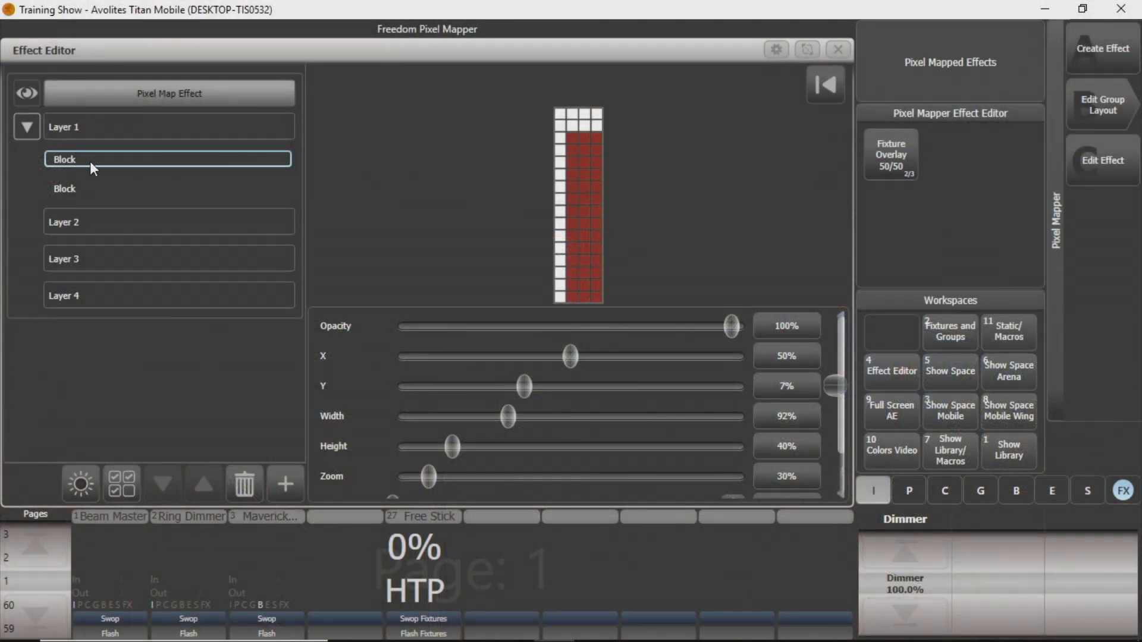
Copy the first block onto Layer 1 twice
key(ctrl+c)
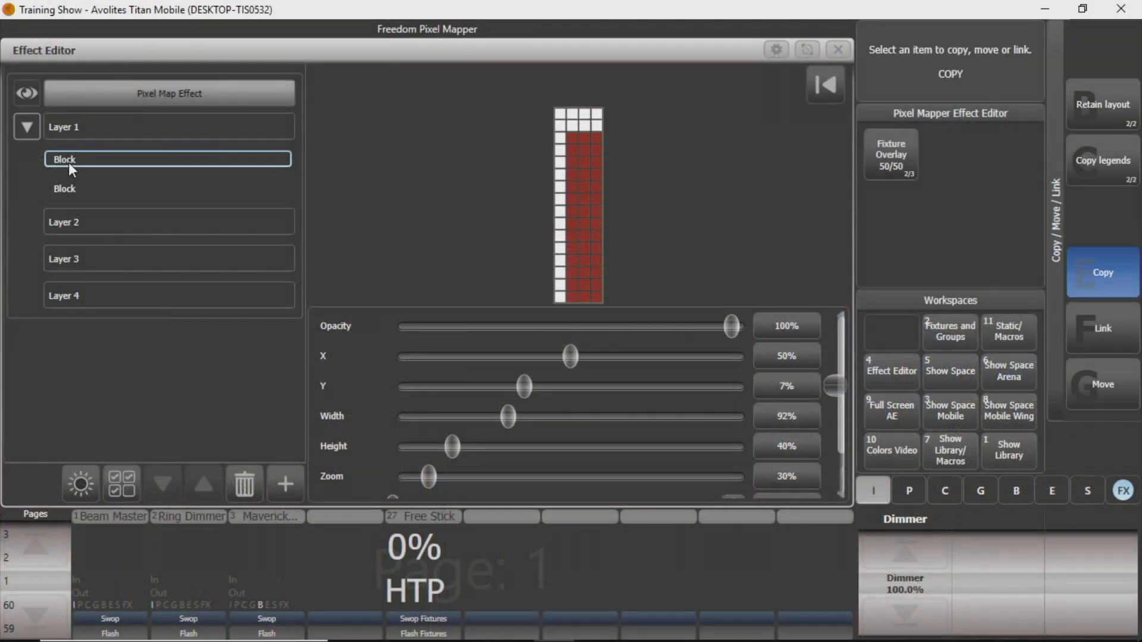
click(69, 161)
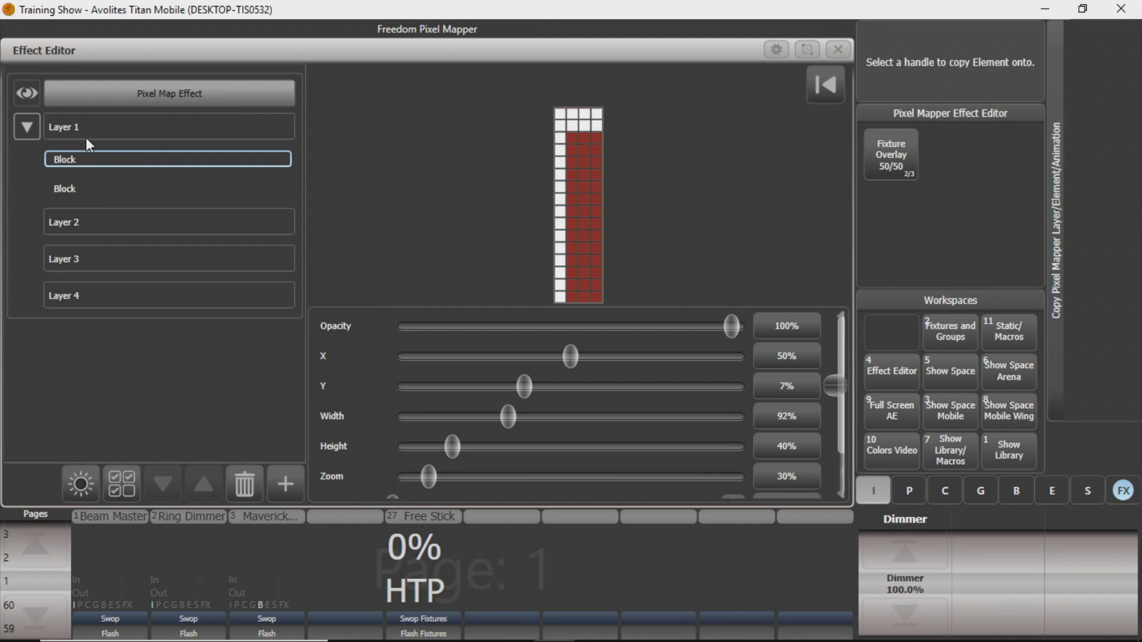
click(85, 138)
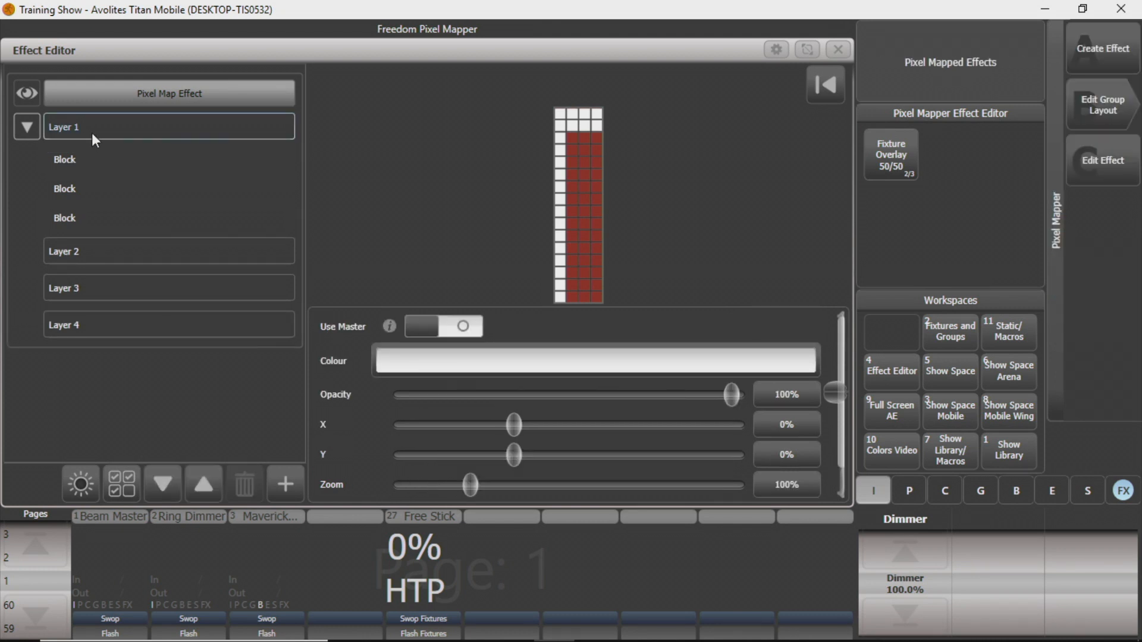
key(ctrl+c)
click(66, 158)
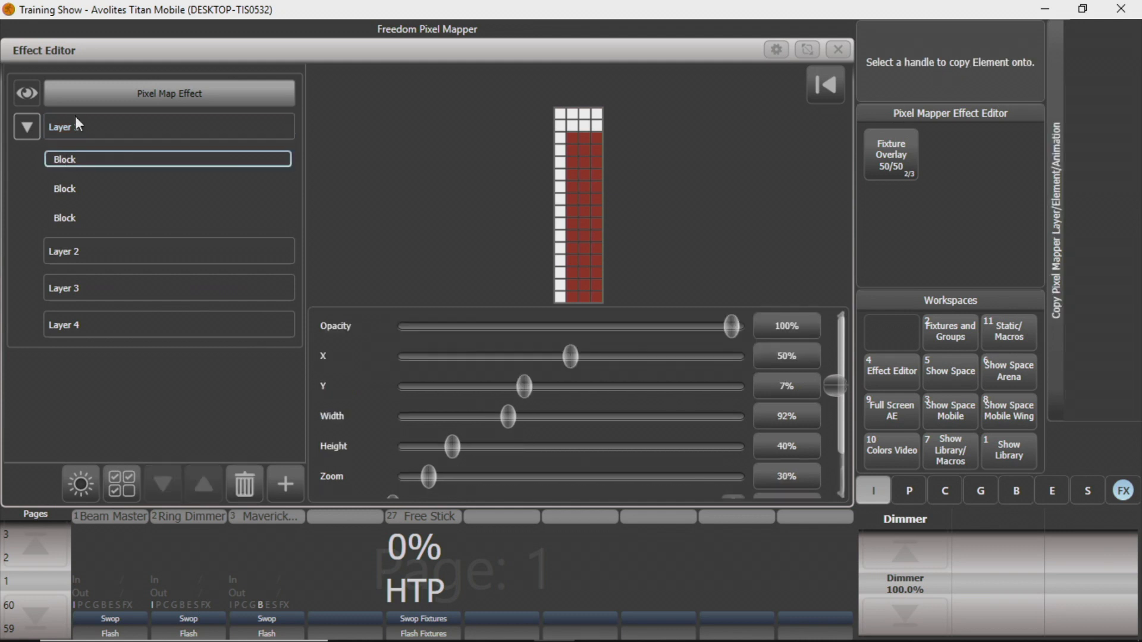
click(75, 116)
Set the Y position of the third block on Layer 1 to 50%
click(89, 191)
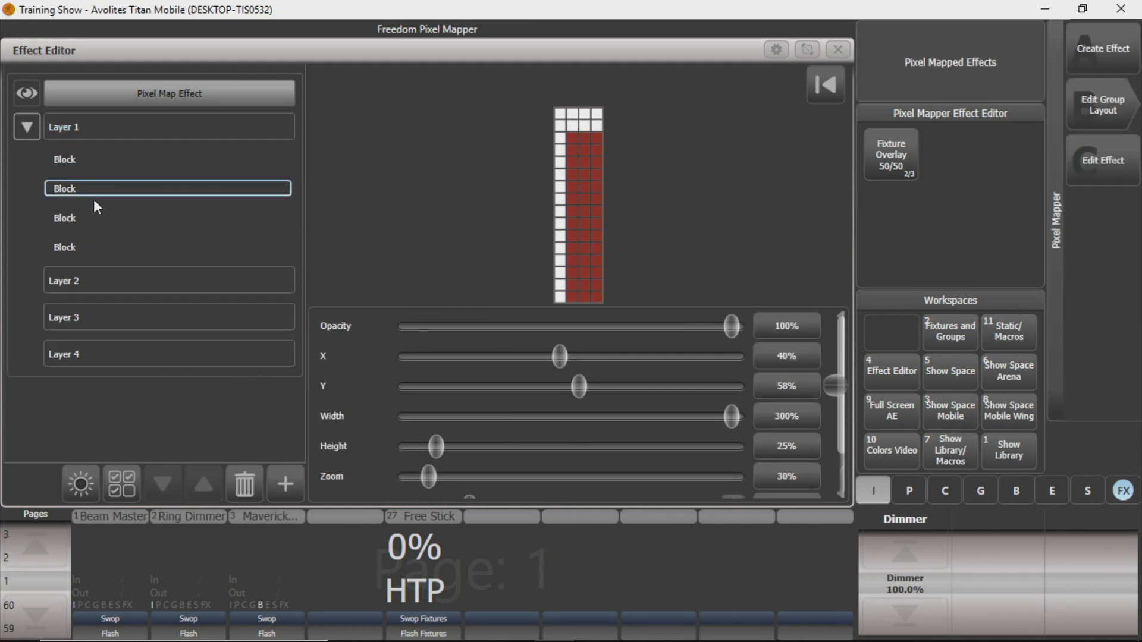
click(86, 217)
click(84, 186)
click(81, 164)
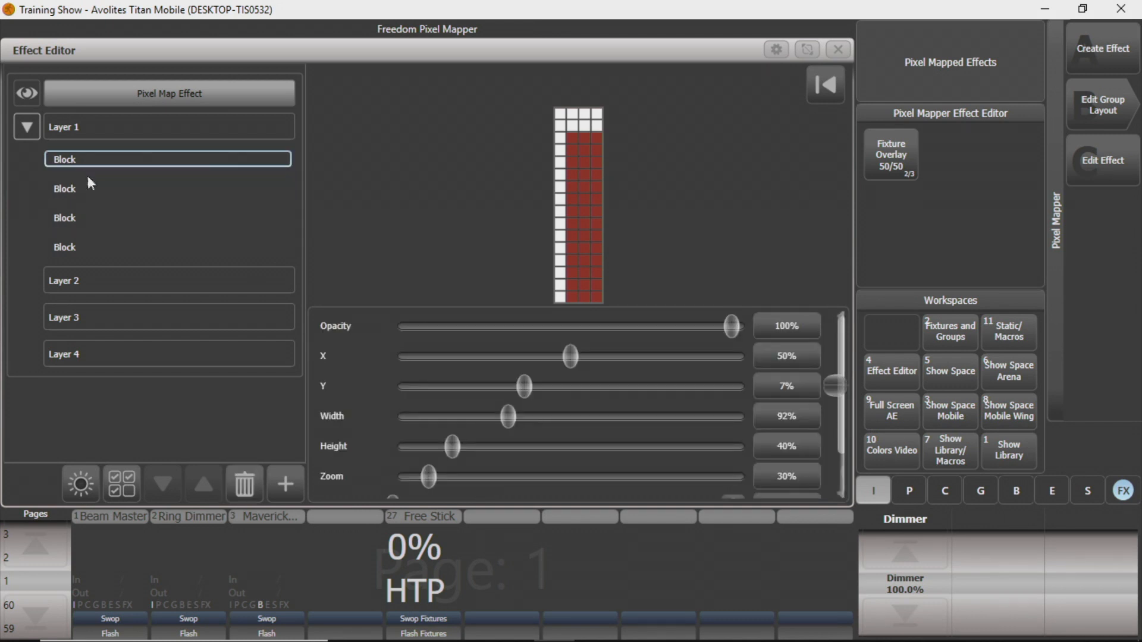
click(91, 188)
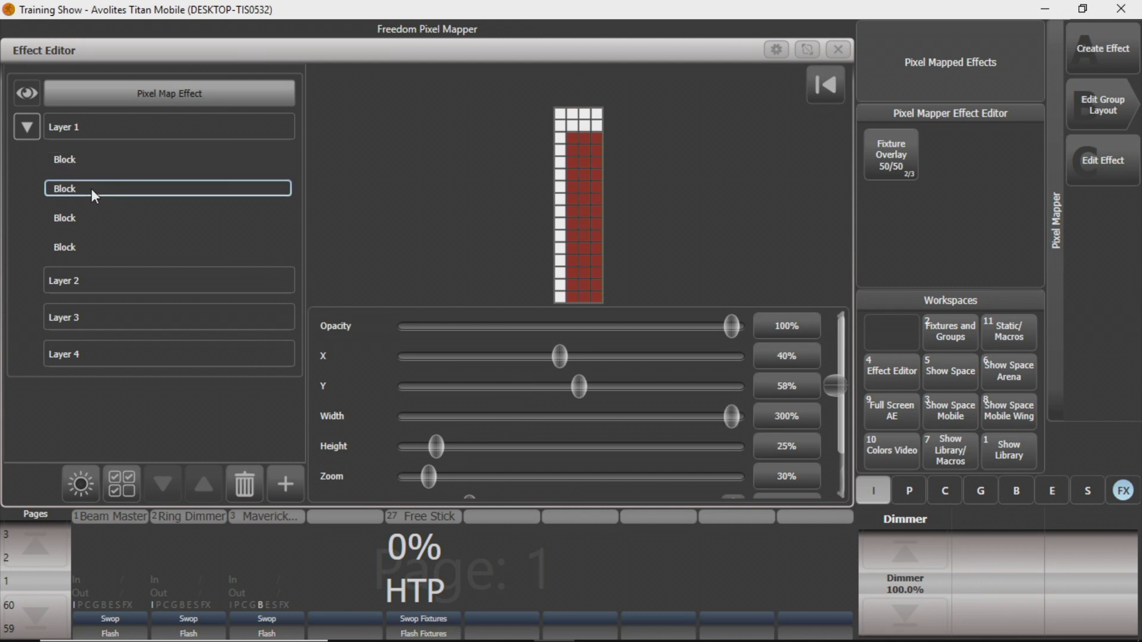
click(94, 221)
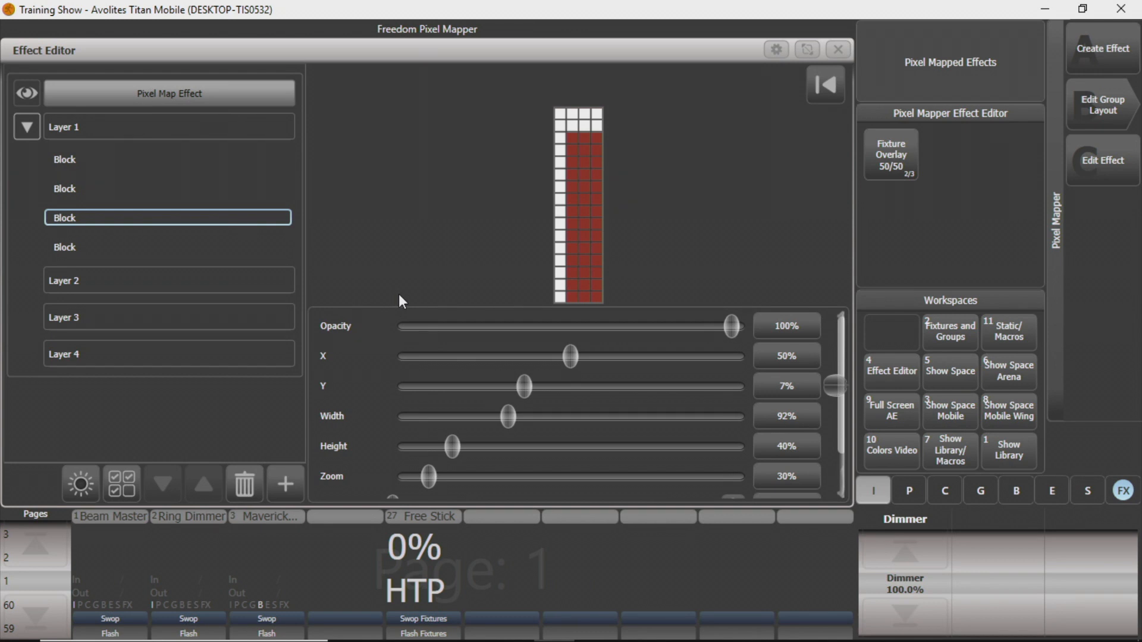
click(781, 391)
text(51)
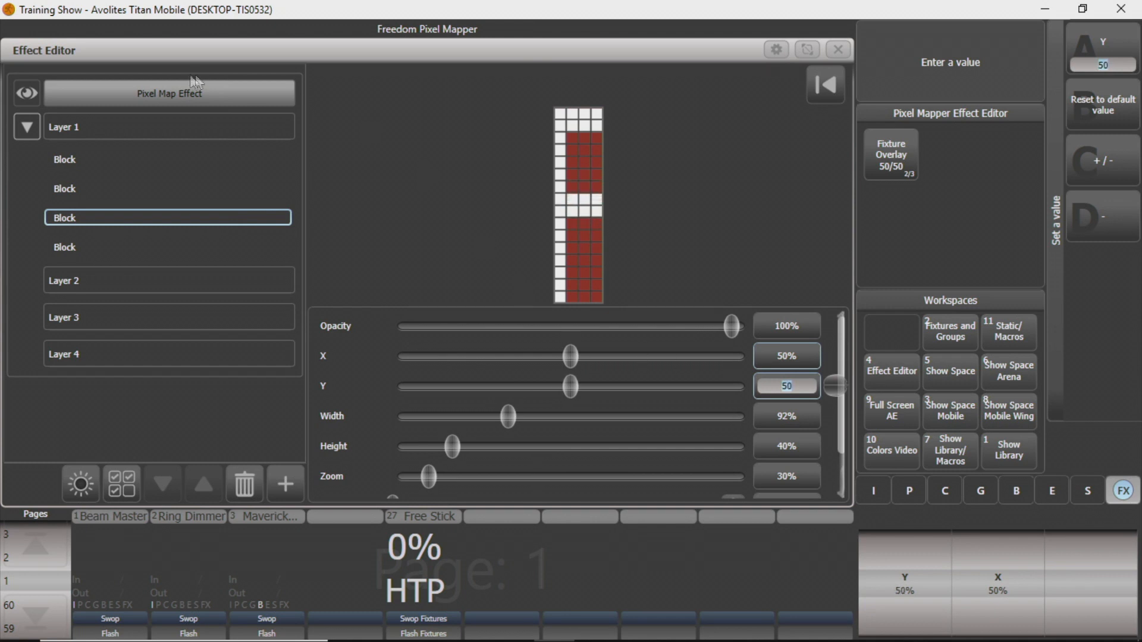
Set the Y position of the fourth block on Layer 1 to 95%
click(58, 248)
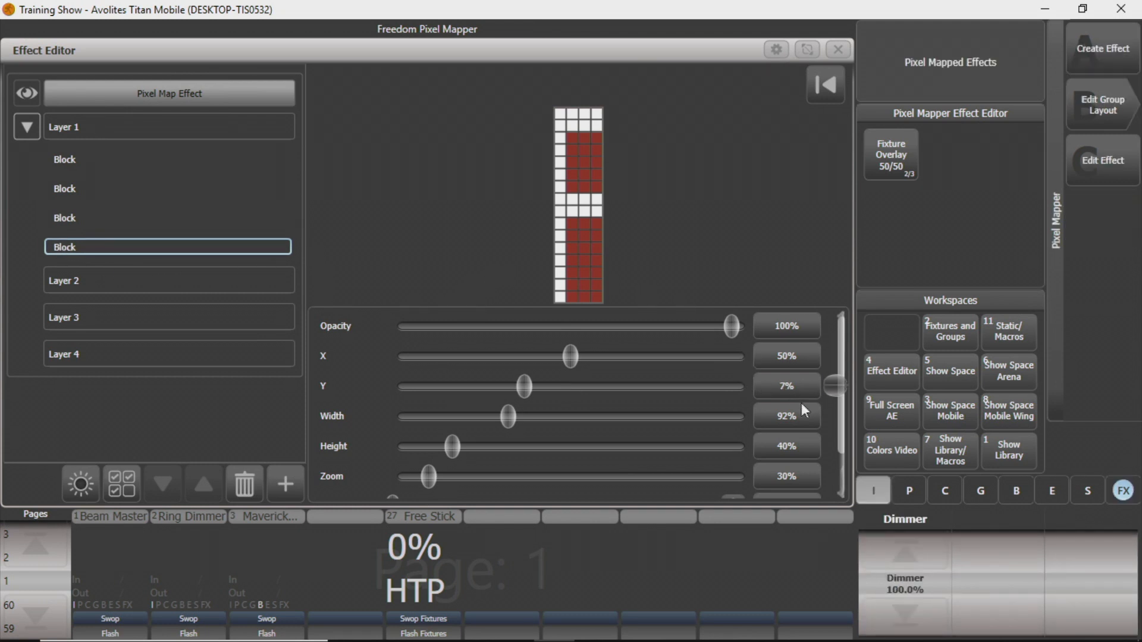
click(787, 387)
scroll(784, 387, up, 15)
scroll(784, 387, up, 4)
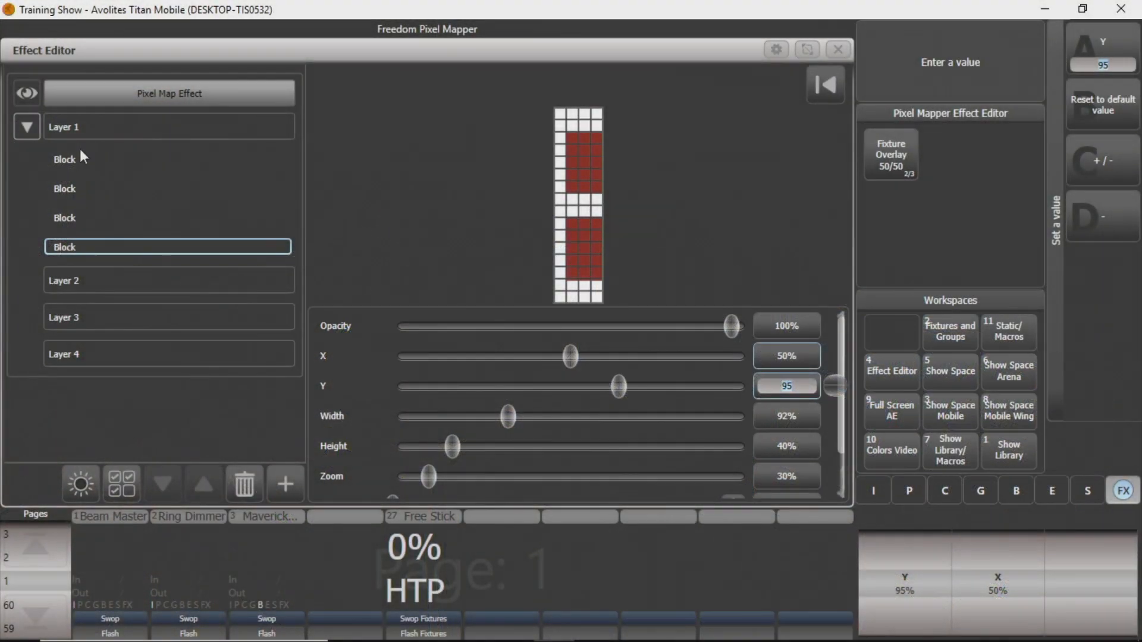
Add a Spin Animation to the first block on Layer 1 and look over its settings
click(80, 155)
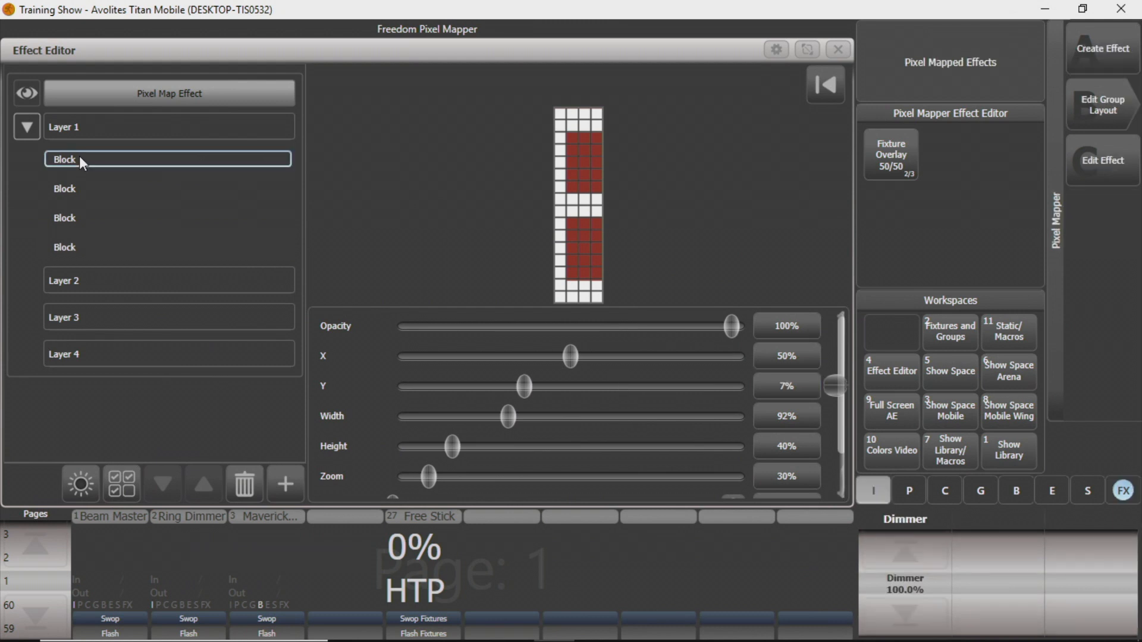
click(286, 482)
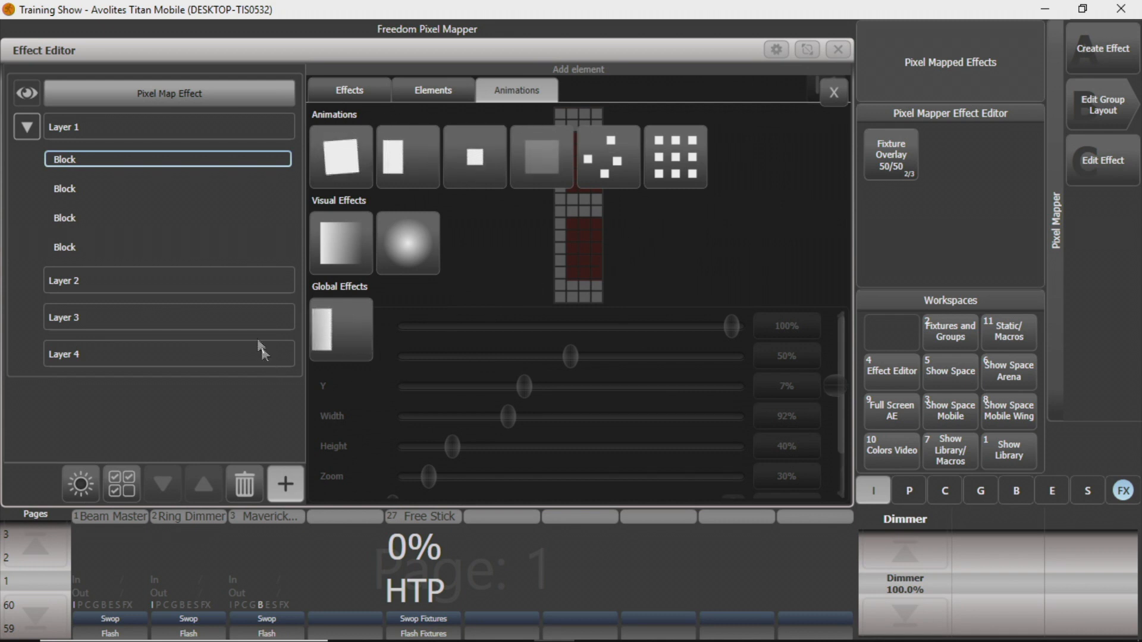
click(342, 157)
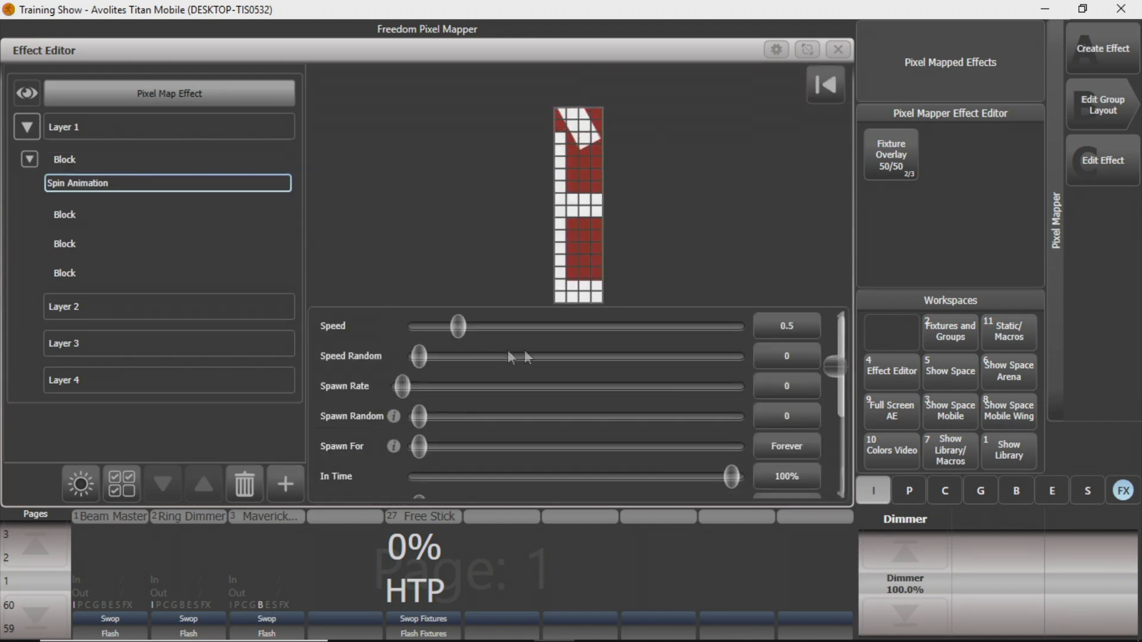
scroll(627, 355, down, 3)
scroll(627, 356, up, 3)
scroll(528, 365, down, 3)
scroll(528, 364, up, 3)
Try a faster rotation on the first block's Spin Animation and set its Speed to 1
drag(454, 328, 658, 335)
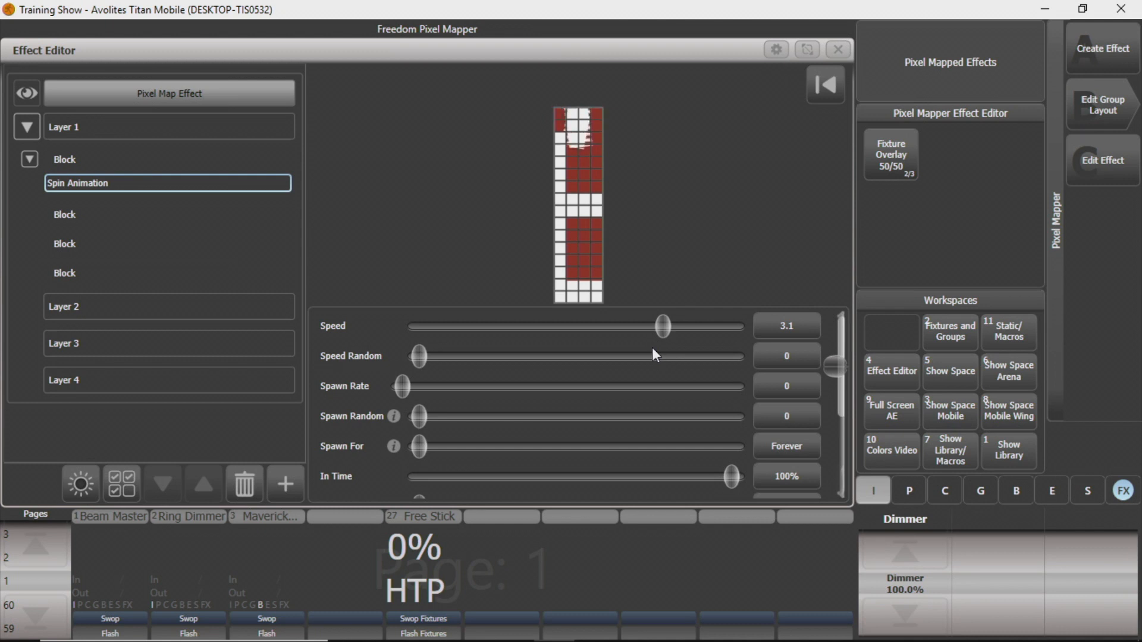
click(775, 322)
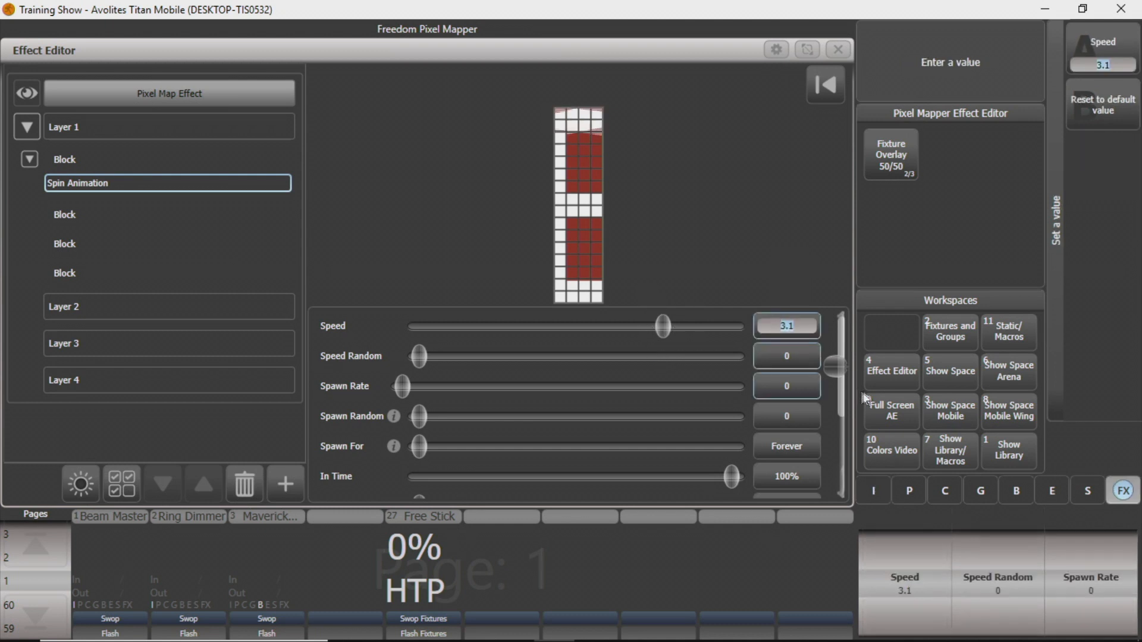
text(1)
key(Return)
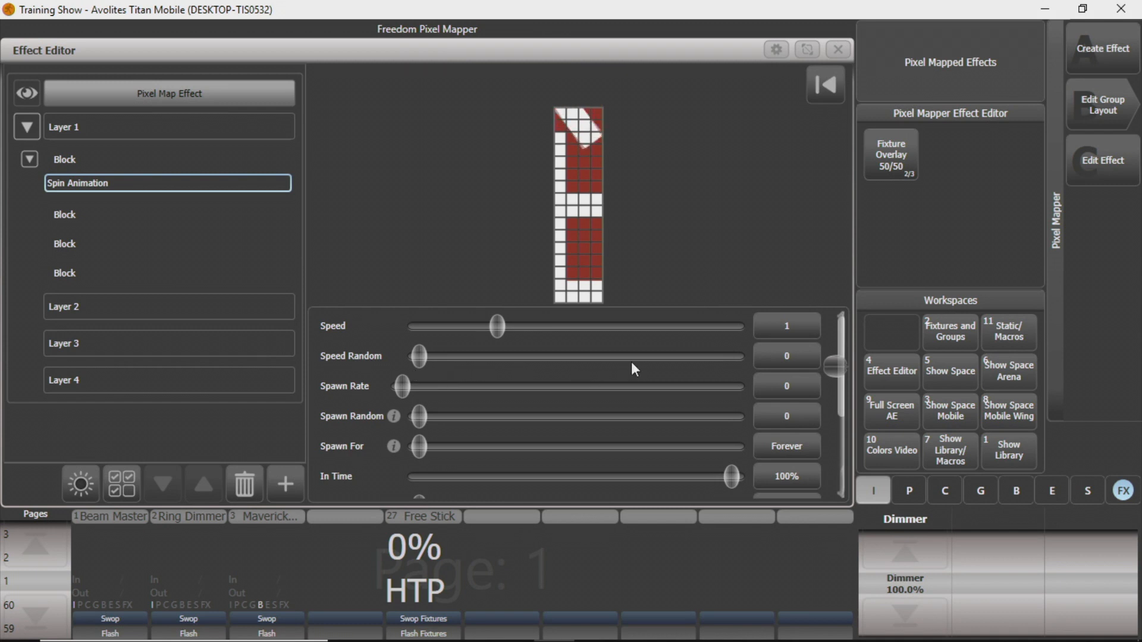
Try Speed Random at 1 and Spawn Rate at 50 on the Spin Animation, returning each to 0
drag(419, 359, 775, 364)
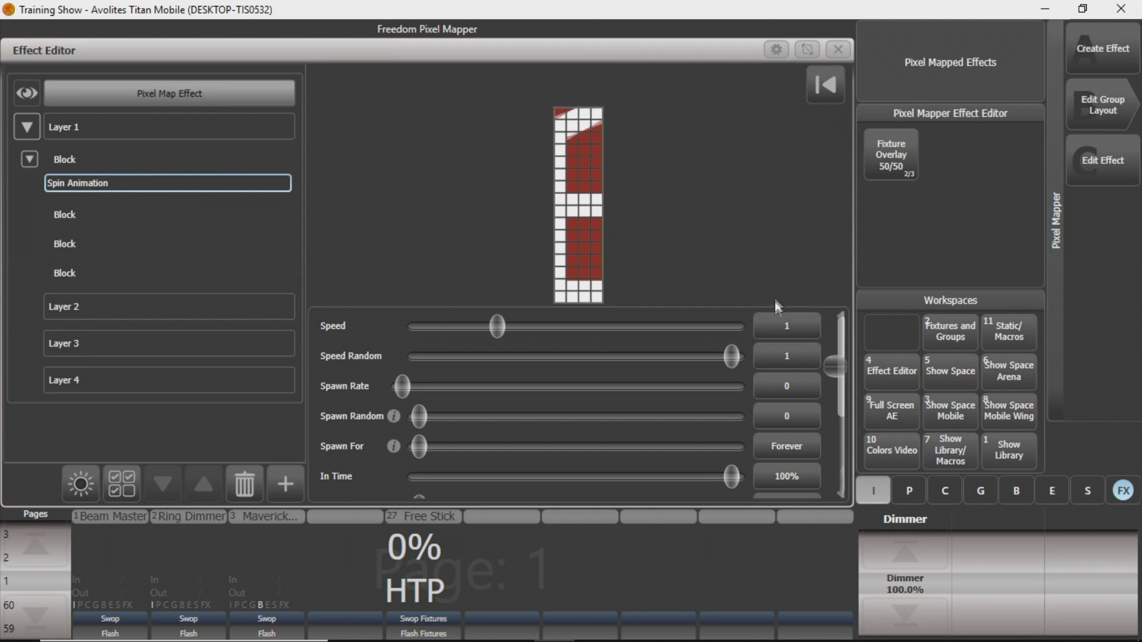
drag(733, 355, 416, 360)
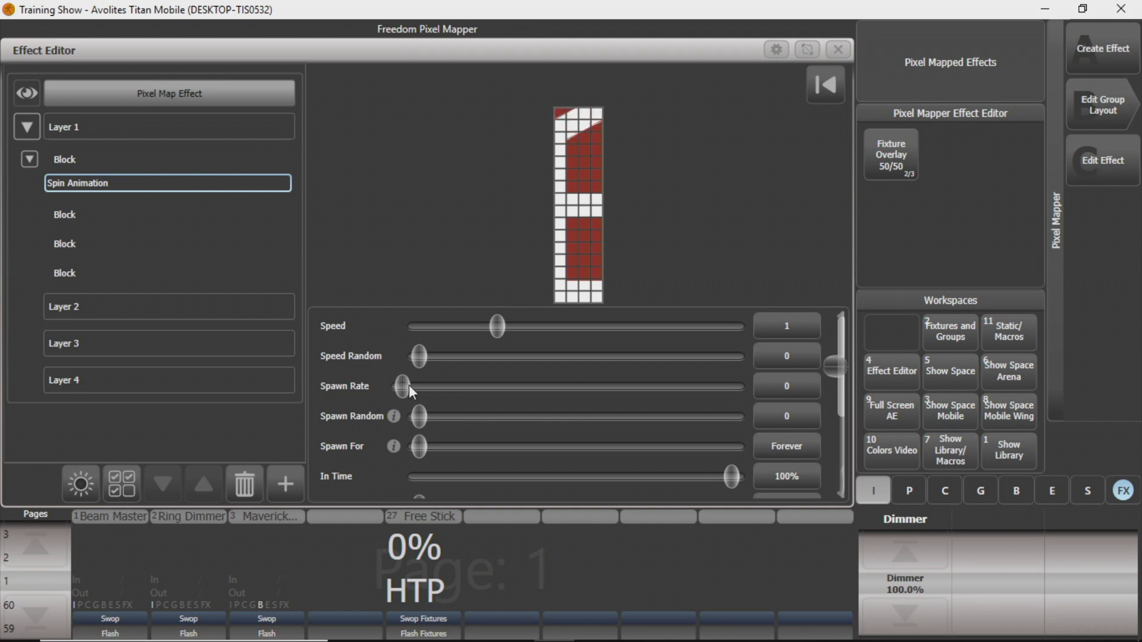
drag(406, 387, 751, 393)
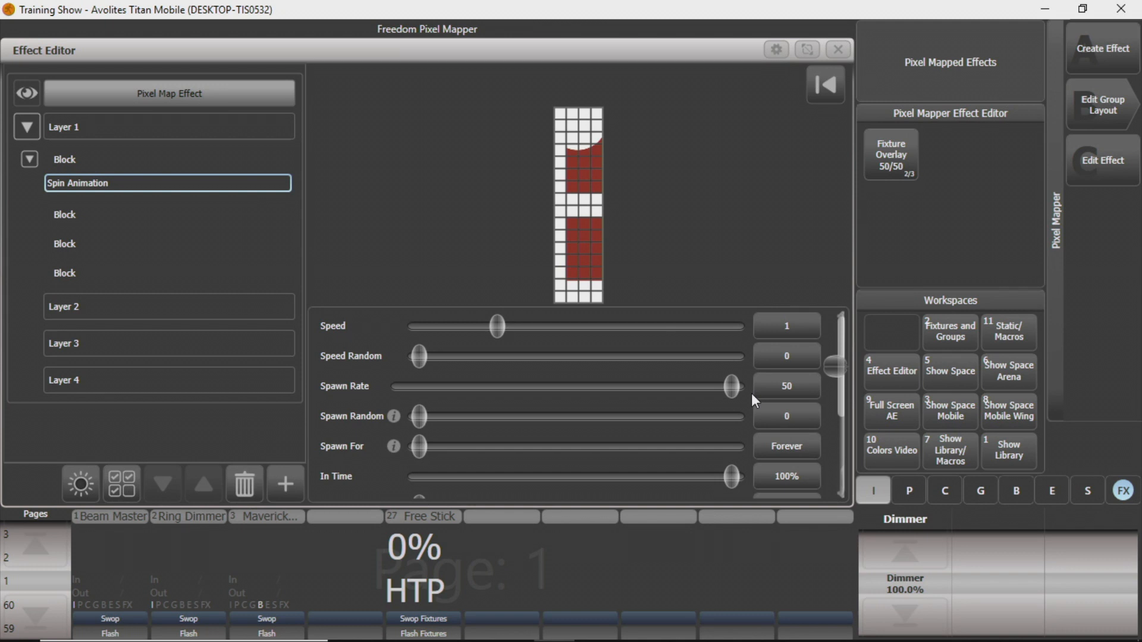
drag(731, 394, 403, 395)
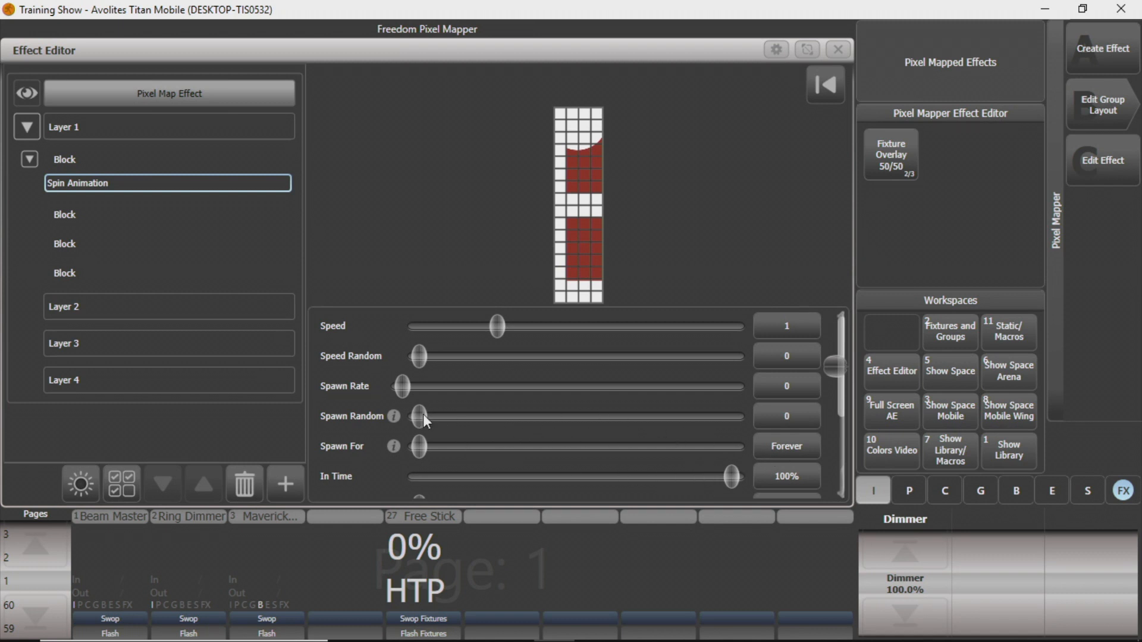
Try Spawn Random at 1 on the Spin Animation and return it to 0
scroll(535, 410, down, 3)
scroll(508, 399, up, 3)
scroll(500, 406, down, 1)
drag(419, 377, 719, 379)
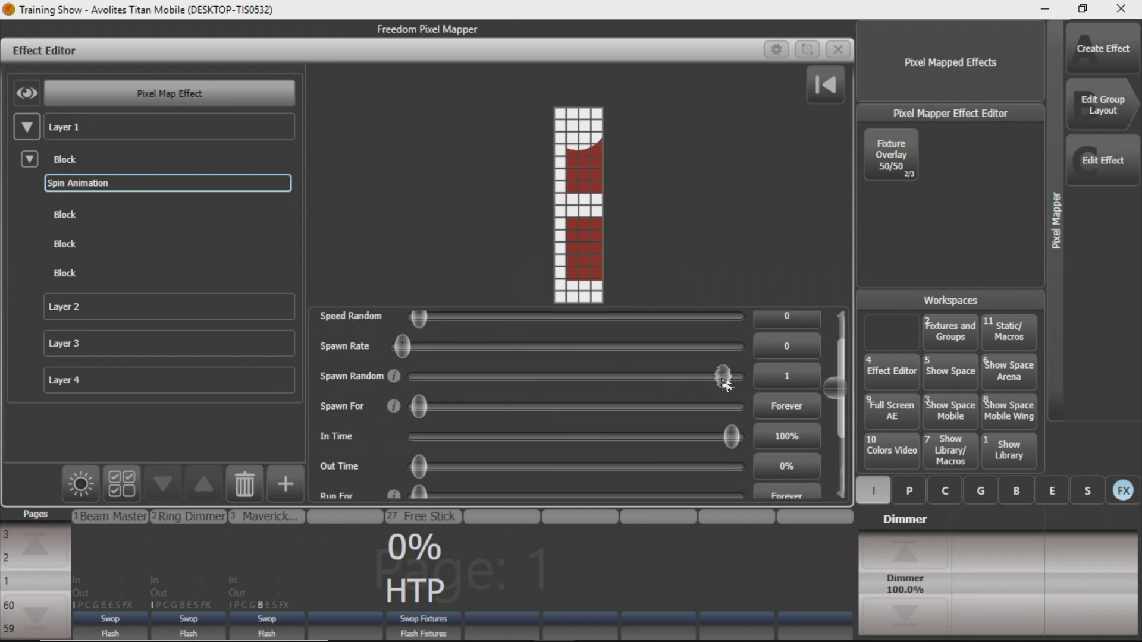
scroll(734, 395, up, 1)
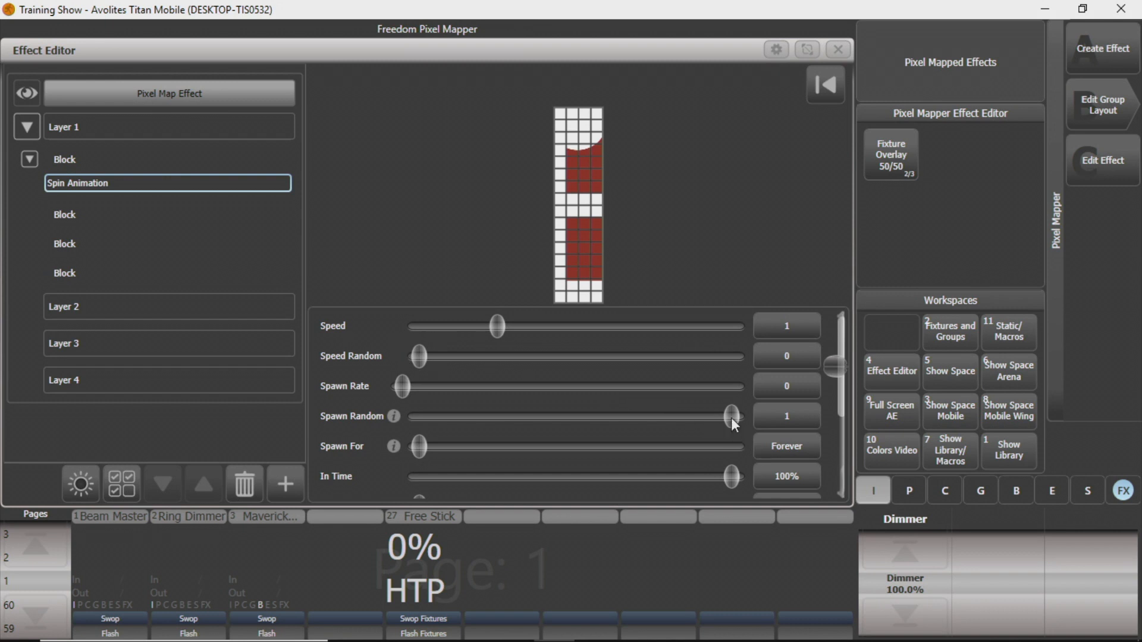
scroll(730, 418, down, 1)
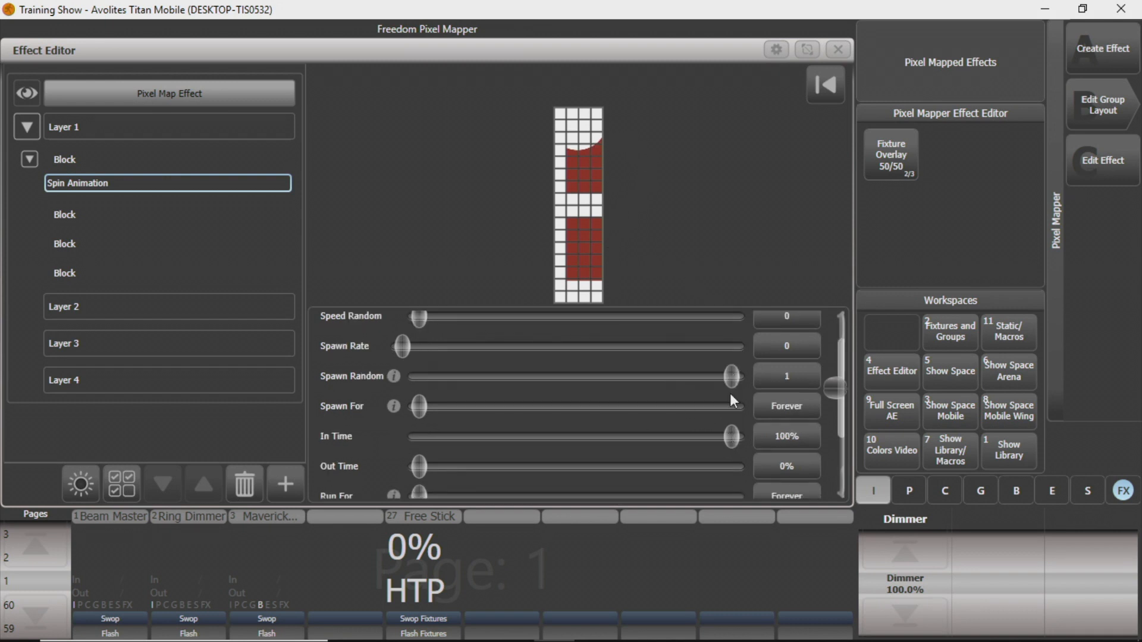
drag(730, 376, 364, 387)
Delete the Spin Animation from the first block on Layer 1
key(Delete)
click(81, 180)
click(81, 180)
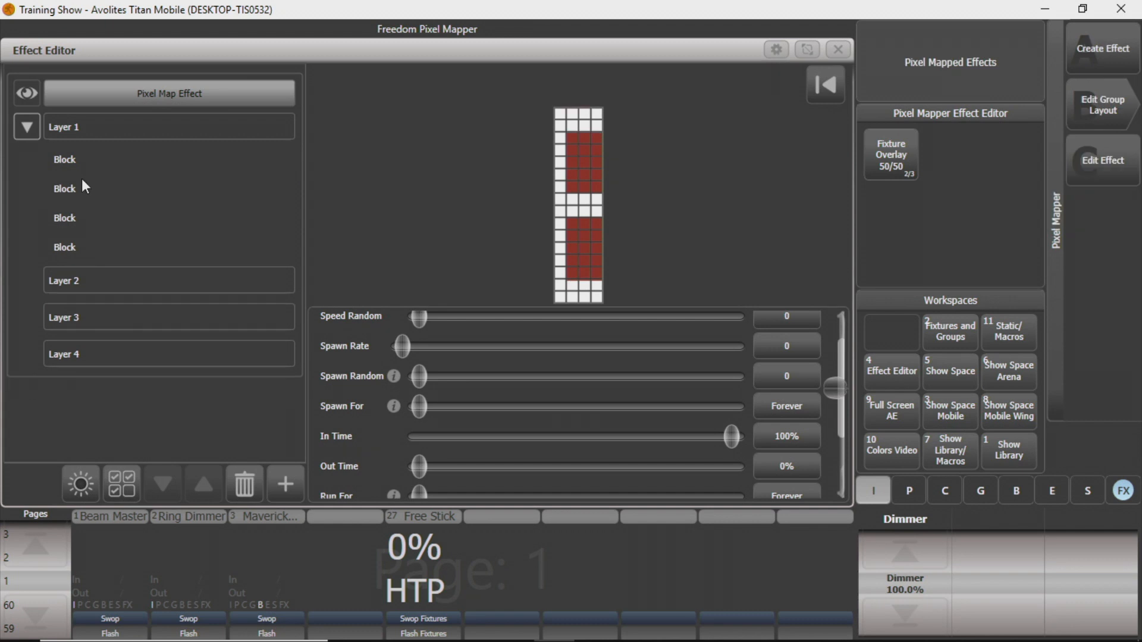
Add a fresh Spin Animation with default settings to the first block on Layer 1
click(94, 160)
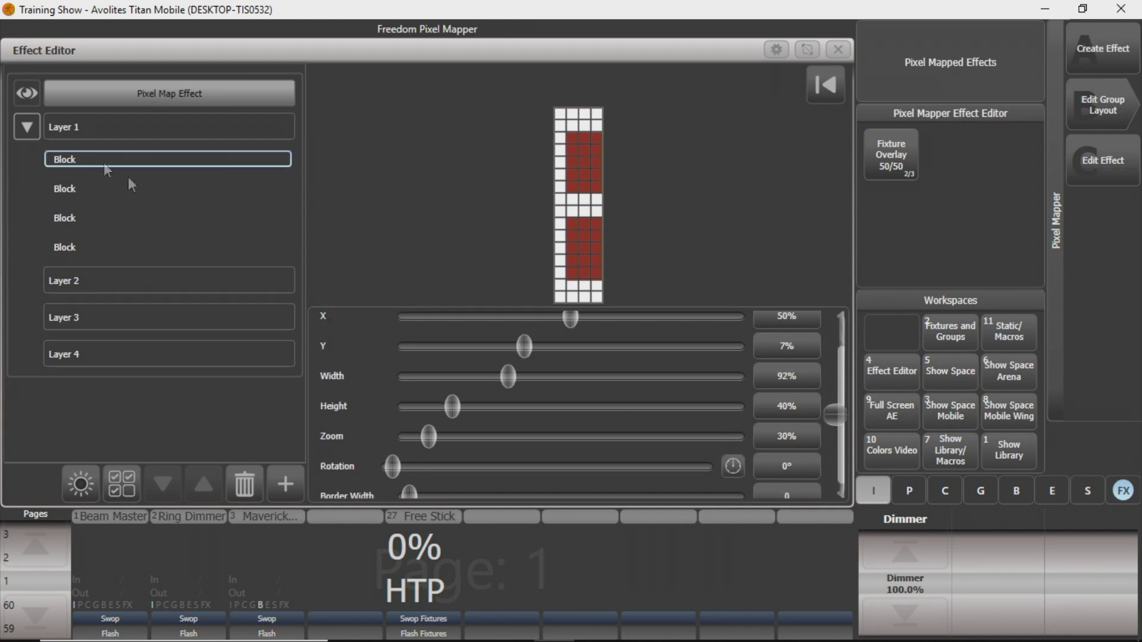
click(286, 484)
click(370, 145)
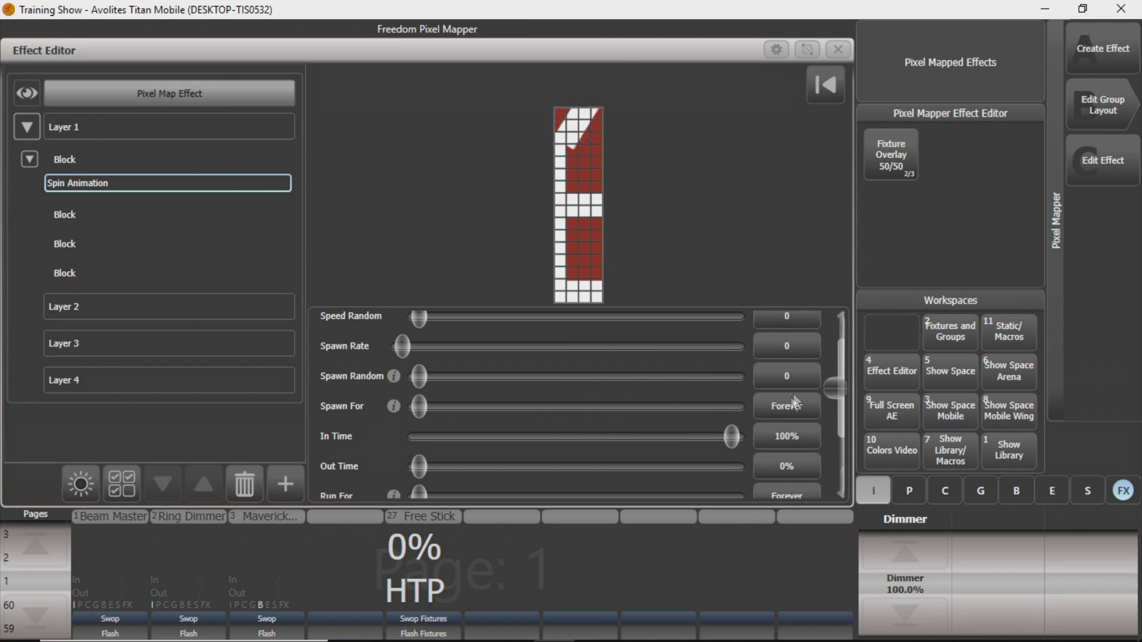
Examine the Spin Animation's spawn, in and out time, run duration, end action and angle settings
drag(423, 403, 345, 401)
scroll(576, 395, down, 3)
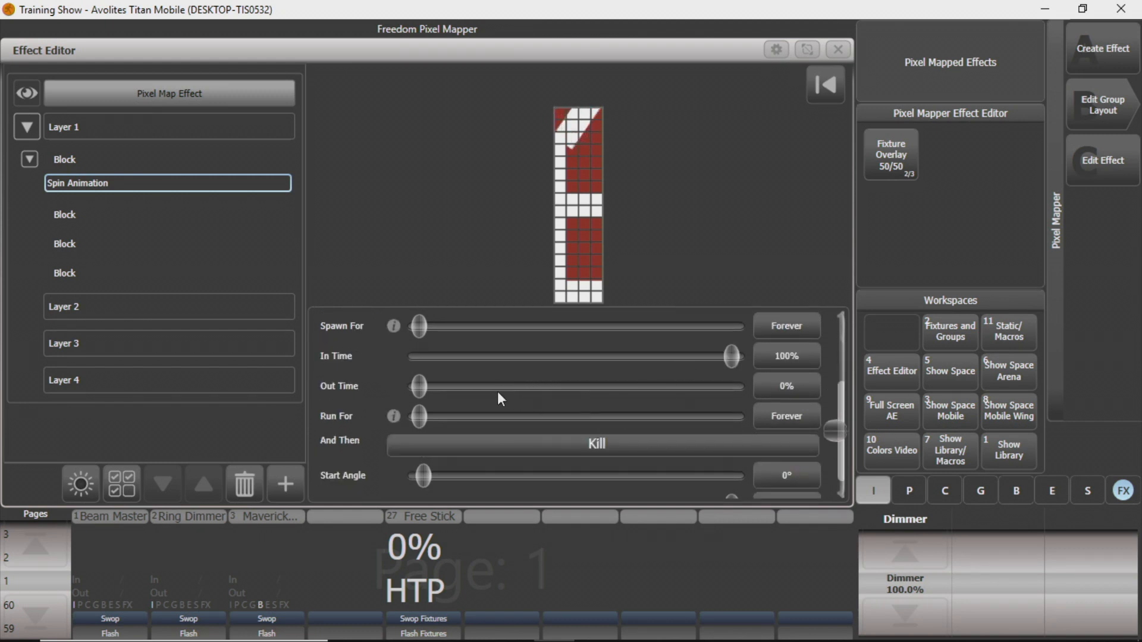
scroll(501, 397, down, 1)
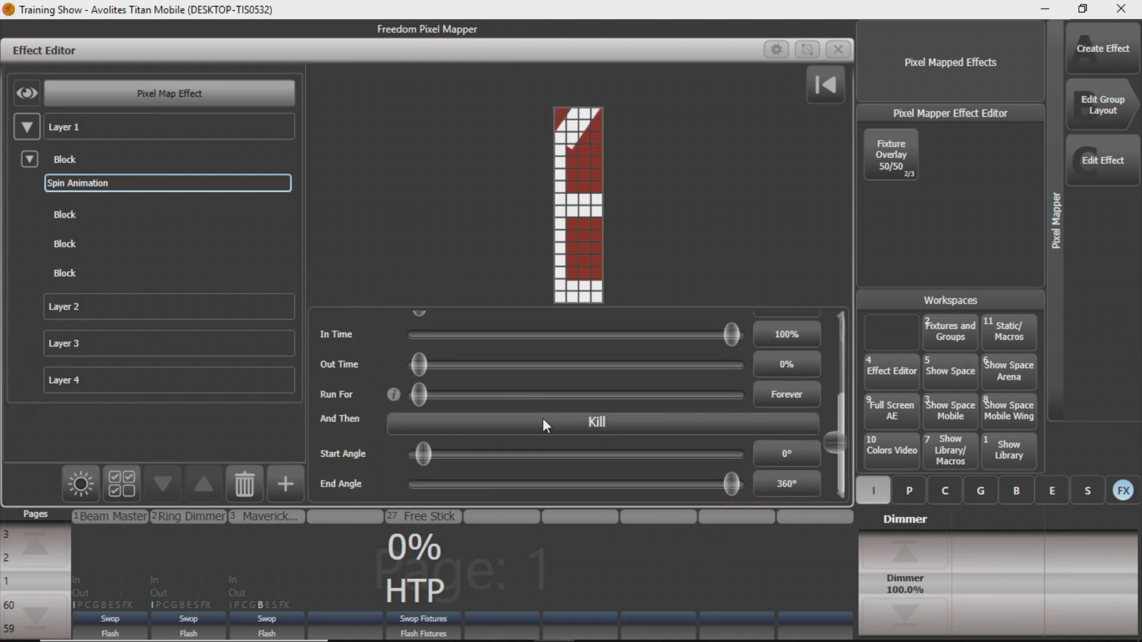
scroll(476, 380, up, 1)
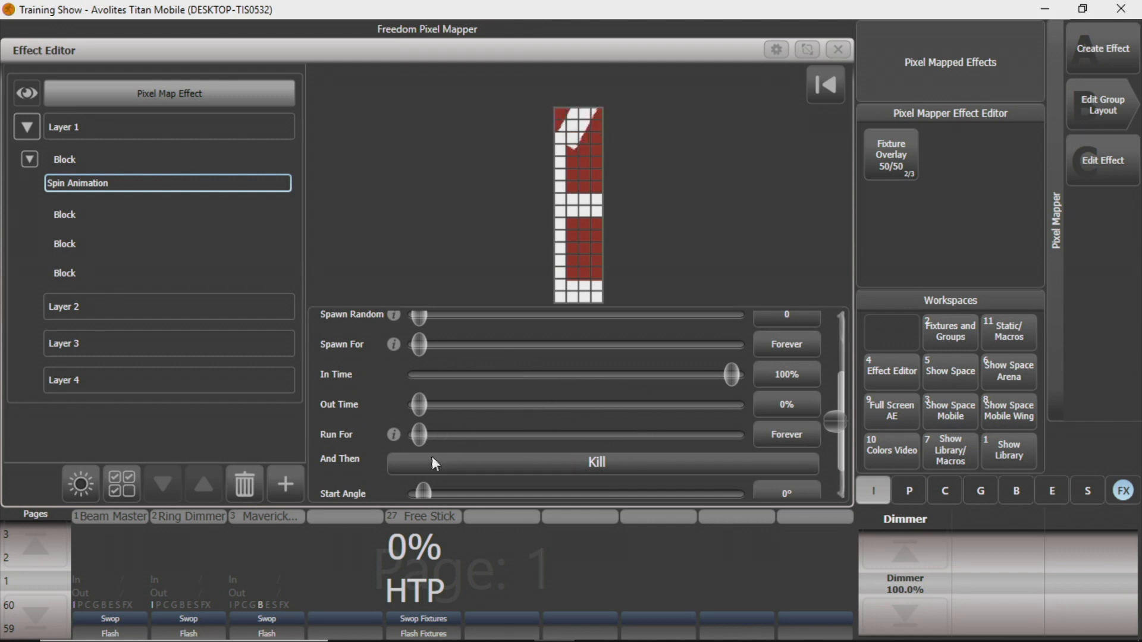
scroll(430, 456, down, 1)
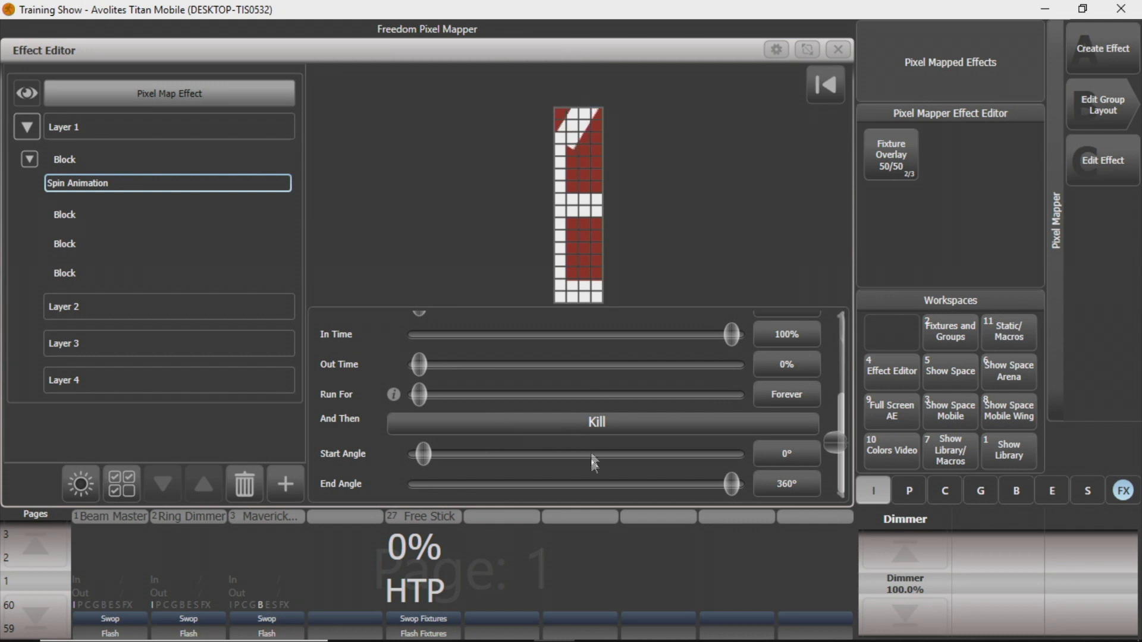
scroll(517, 470, up, 3)
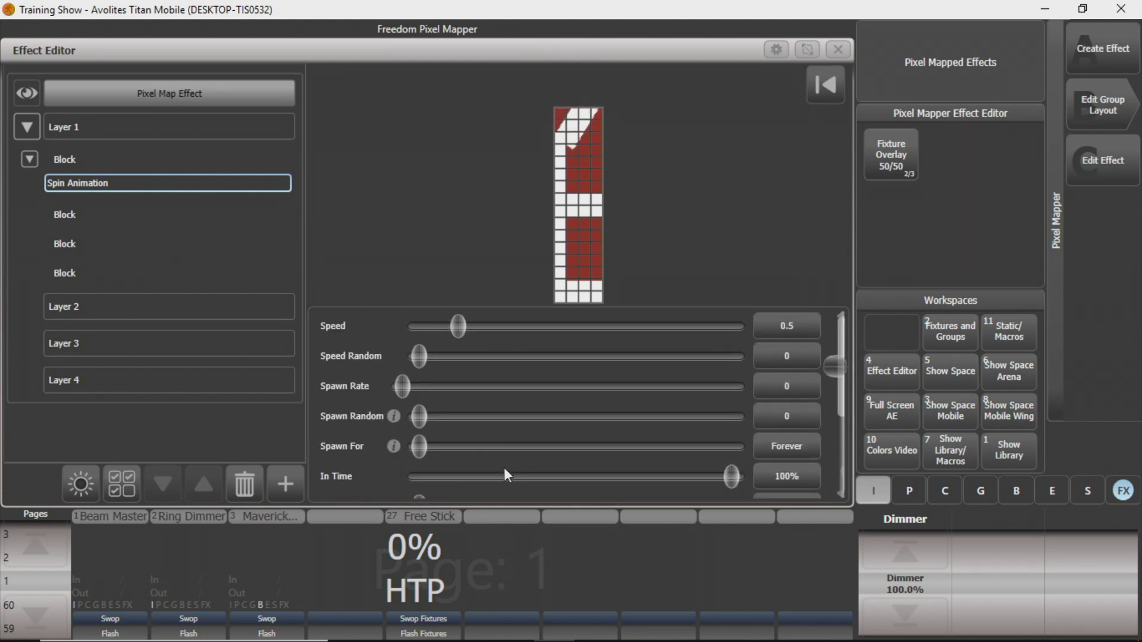
Add a Zoom Animation to the second block on Layer 1, the vertical bar
click(77, 217)
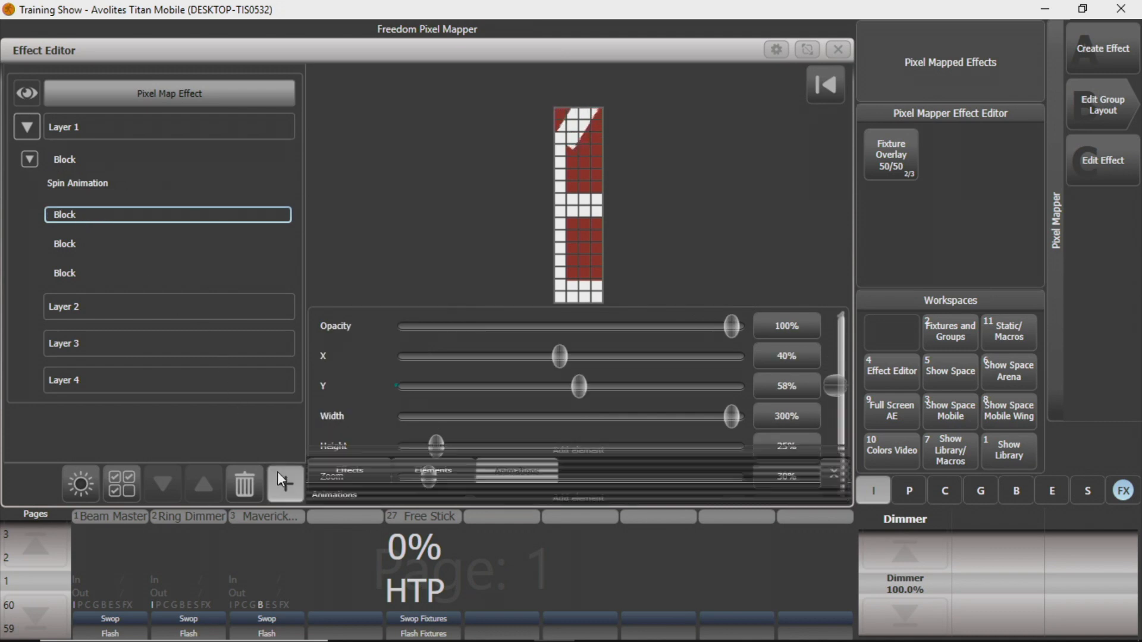
click(280, 479)
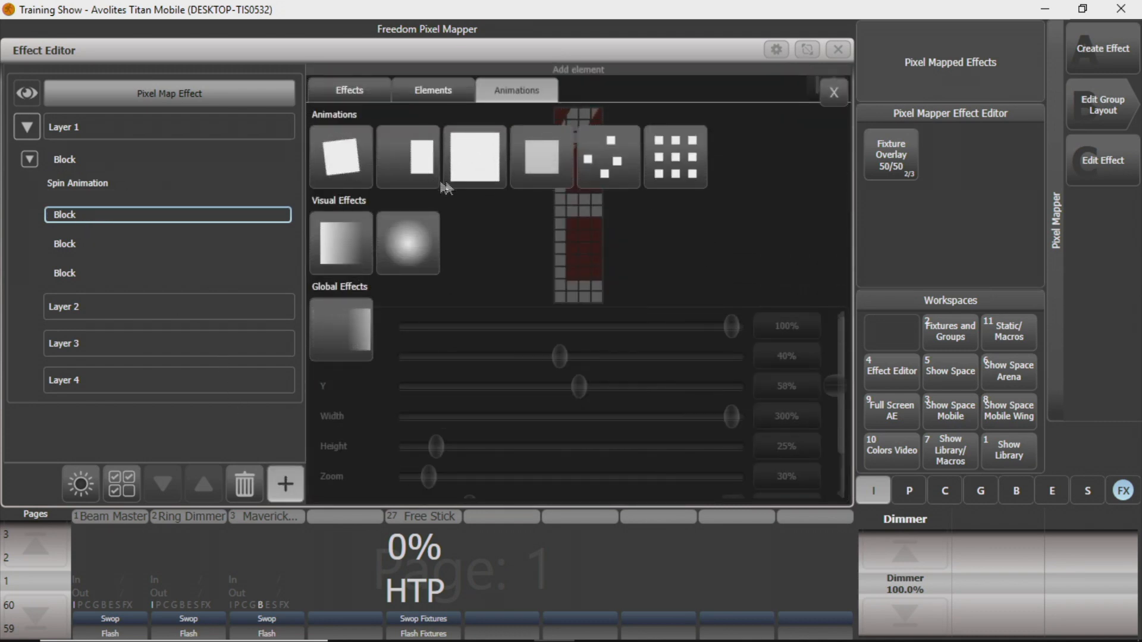
click(489, 169)
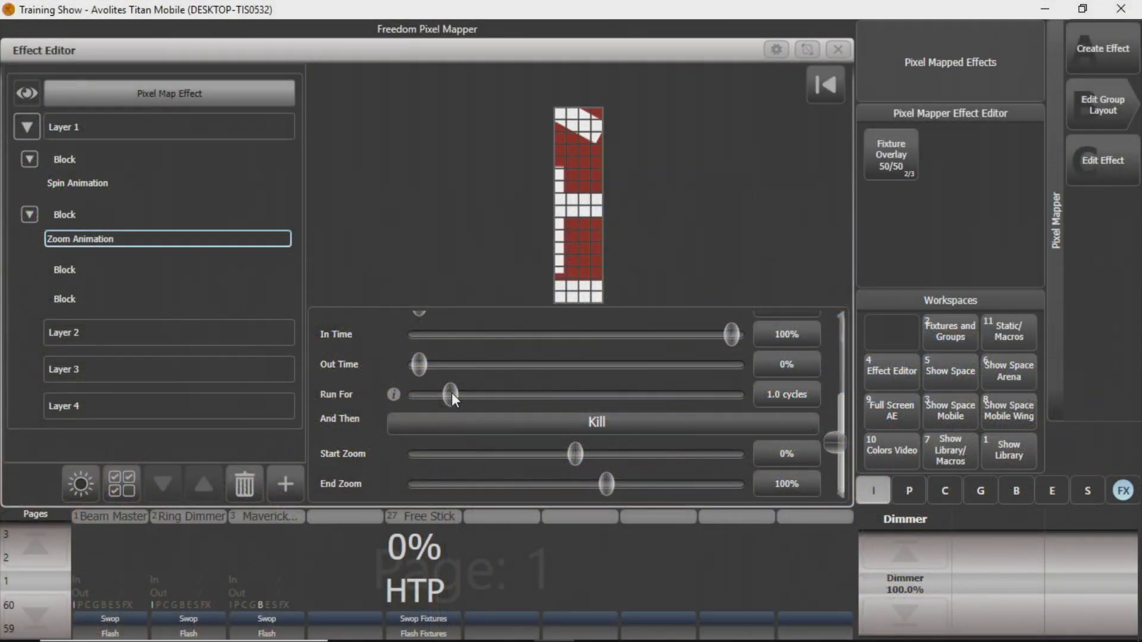
Set the Zoom Animation to run for 10.0 cycles with an End Zoom of 151%
drag(452, 392, 760, 405)
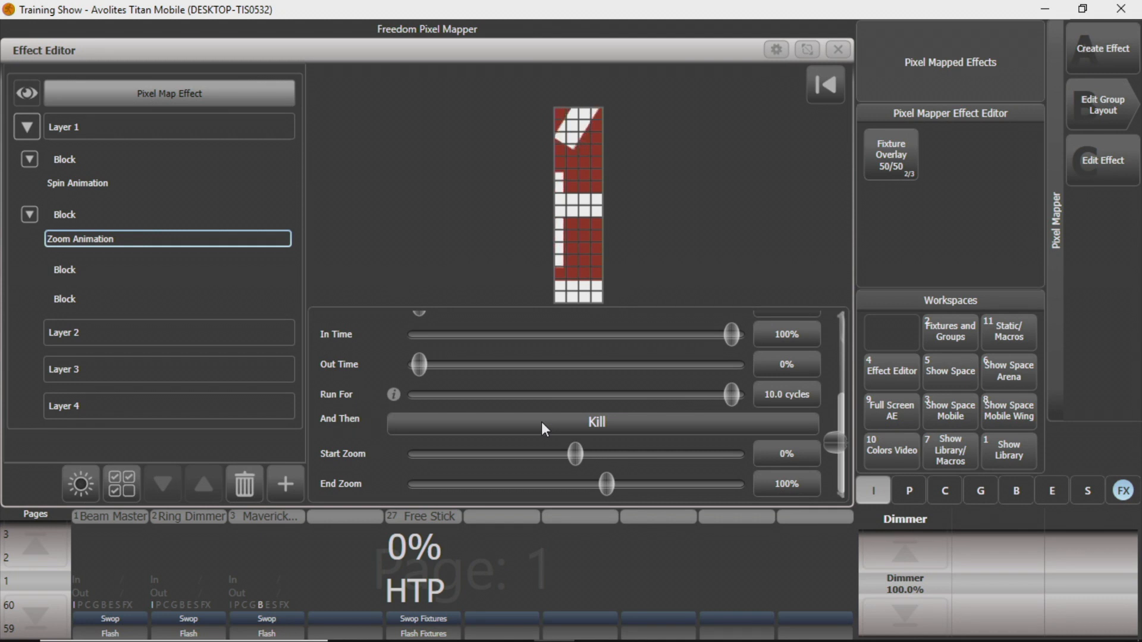
drag(611, 486, 647, 491)
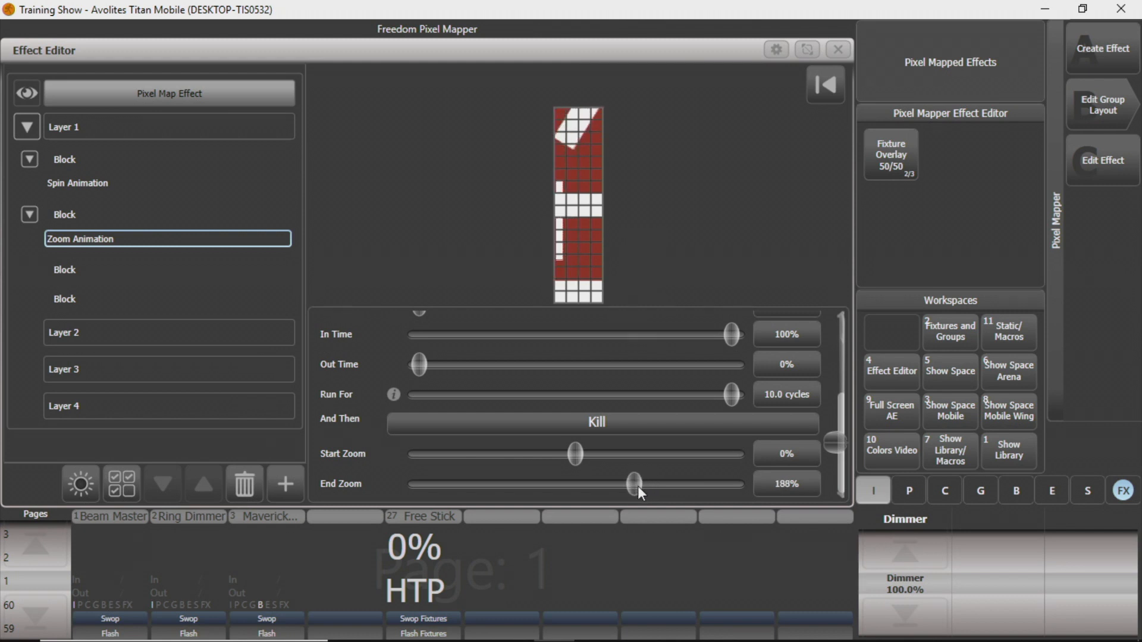
drag(637, 486, 626, 486)
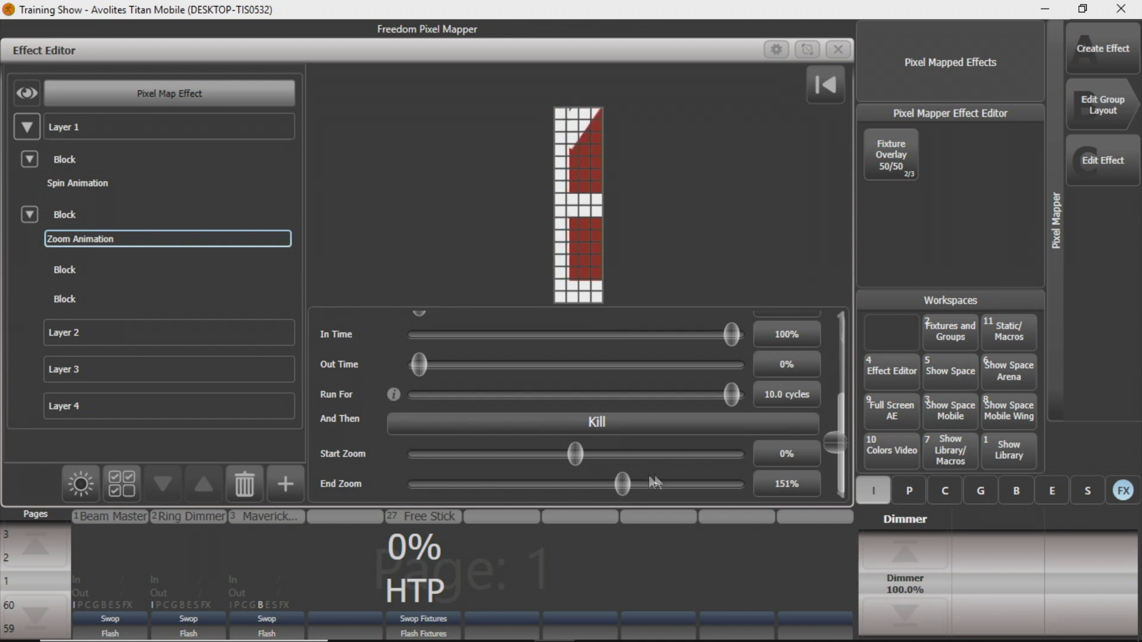
Add a Linear Movement Animation to the third block on Layer 1 and look through its settings
click(113, 274)
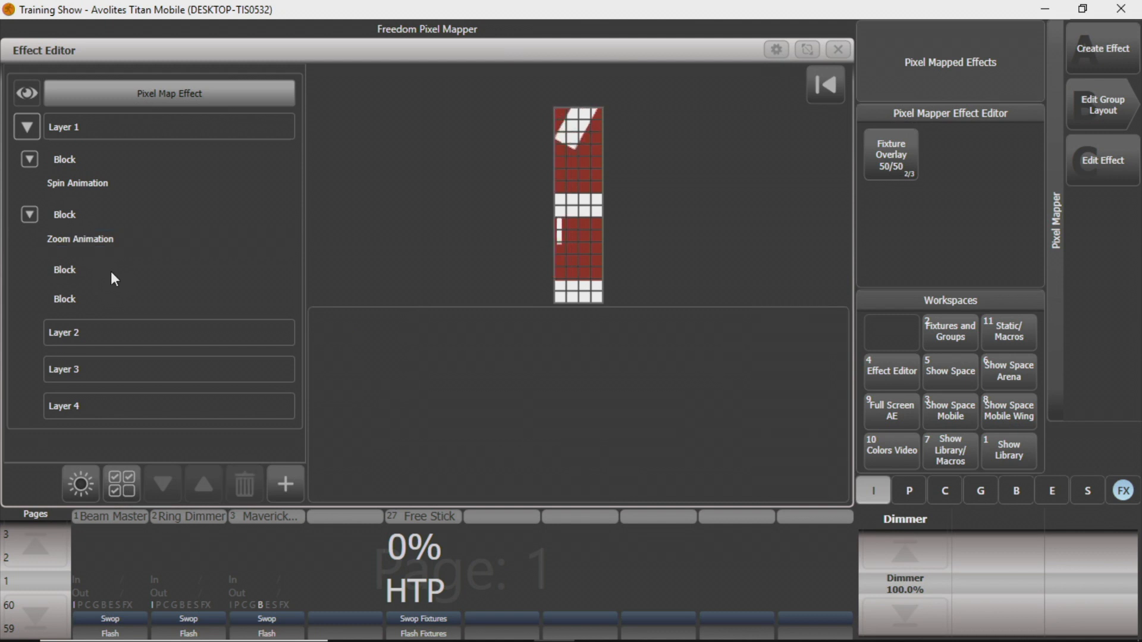
click(285, 482)
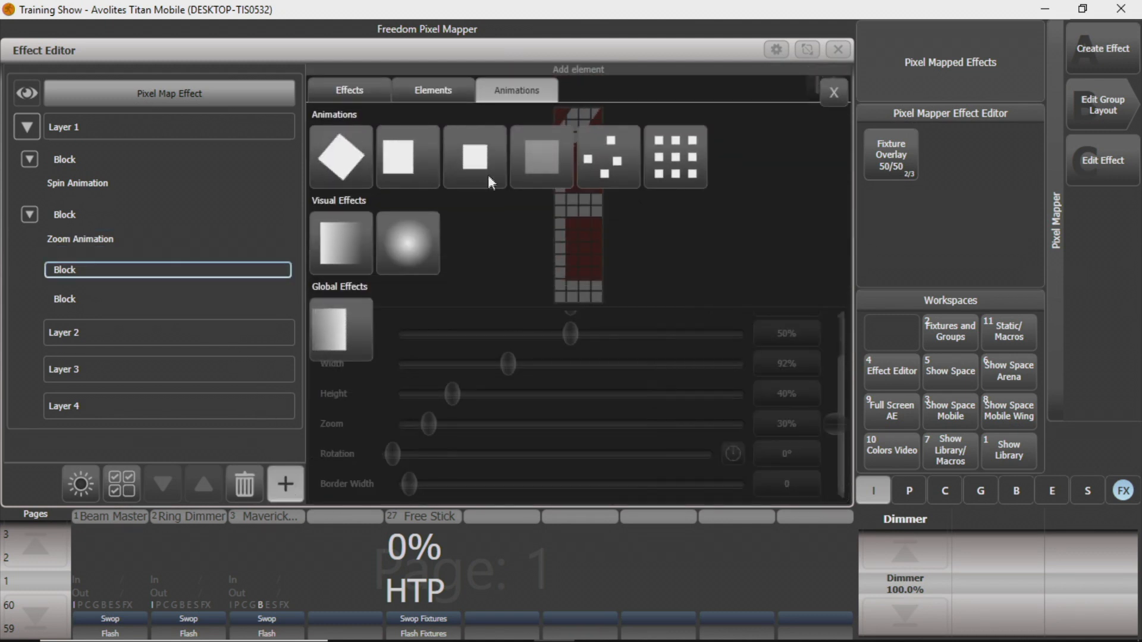
click(397, 170)
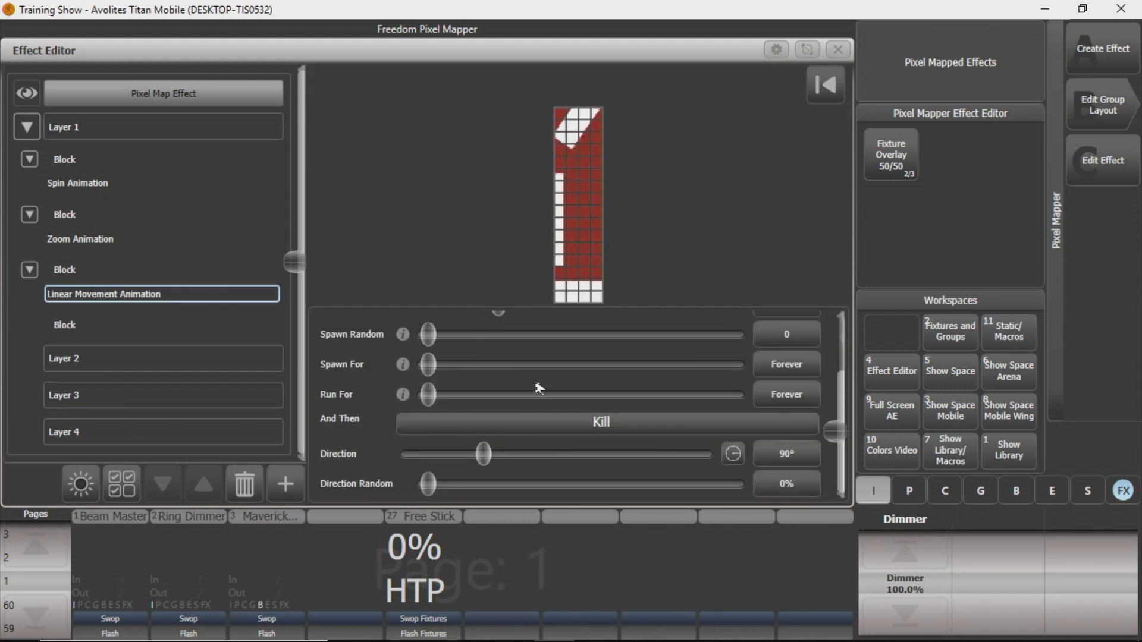
scroll(533, 398, up, 3)
scroll(533, 399, down, 3)
scroll(532, 398, up, 3)
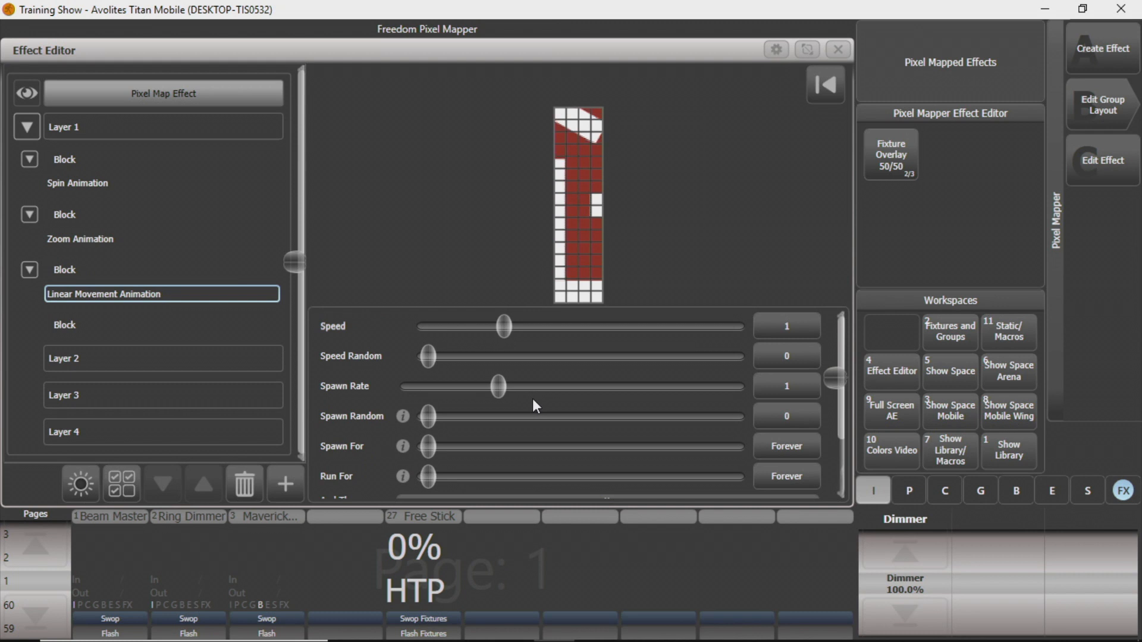
Set the X position of the third block on Layer 1 to -14%
click(176, 270)
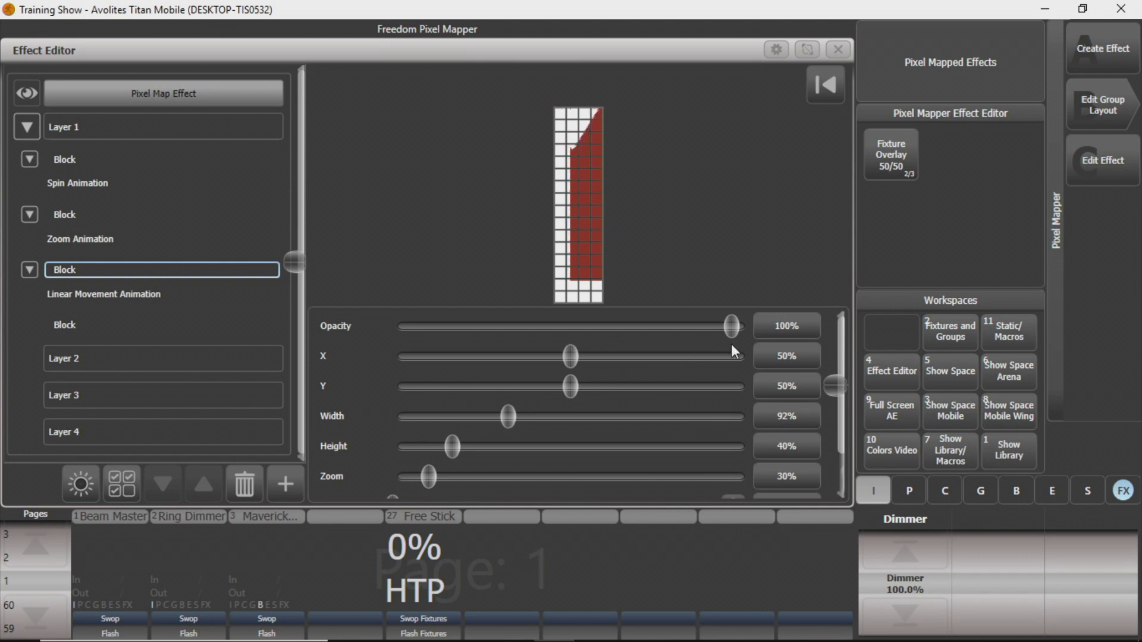
click(763, 360)
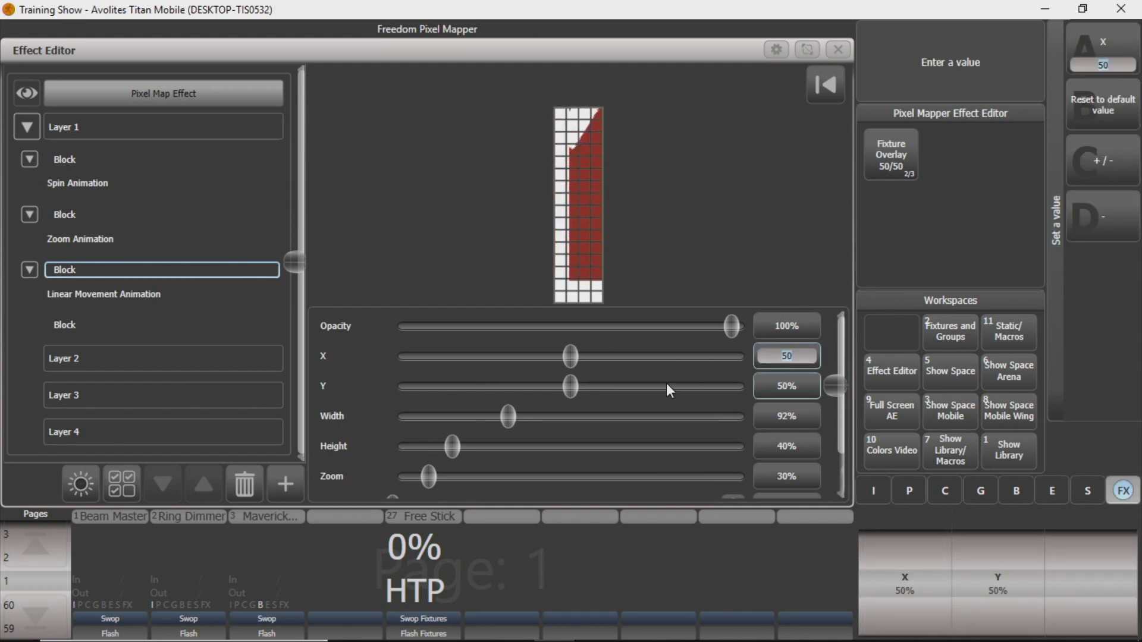
text(9)
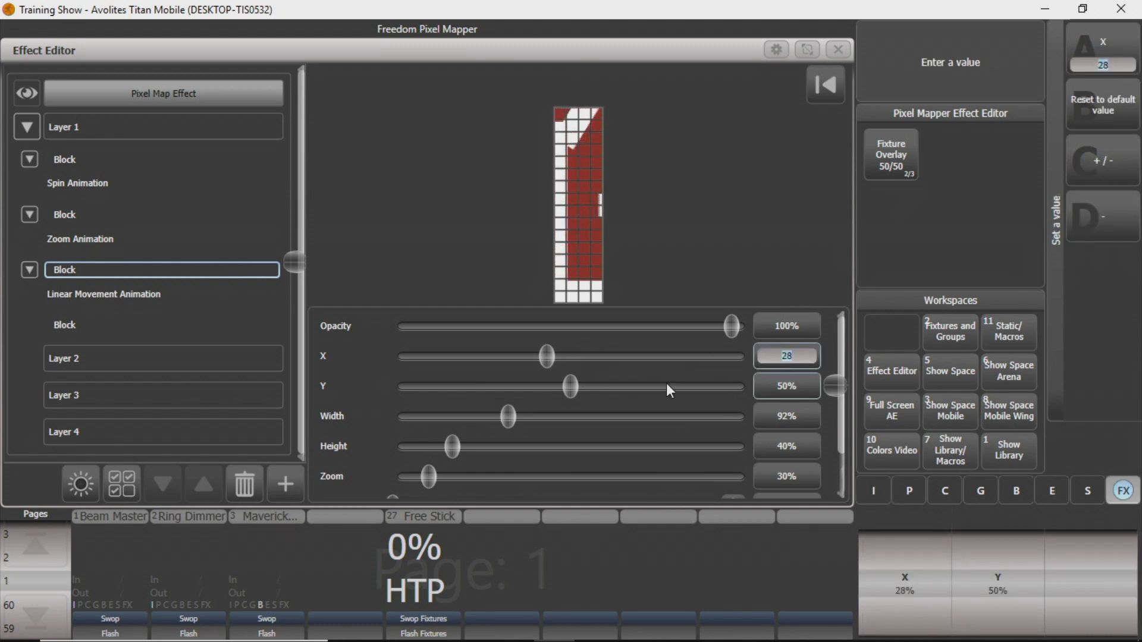
text(-14)
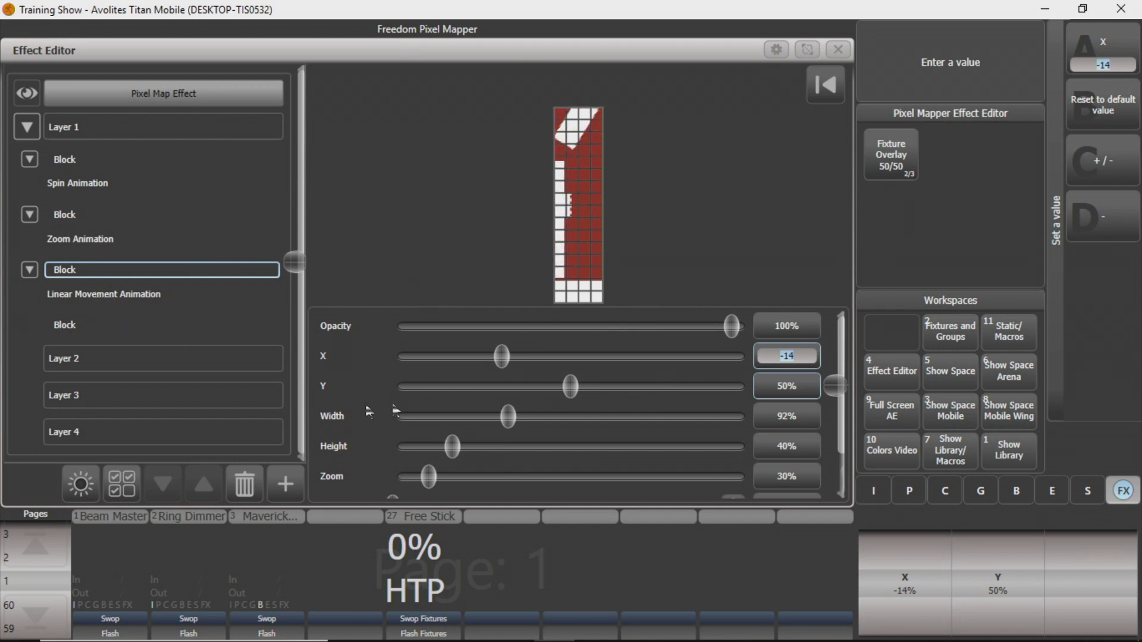
click(138, 299)
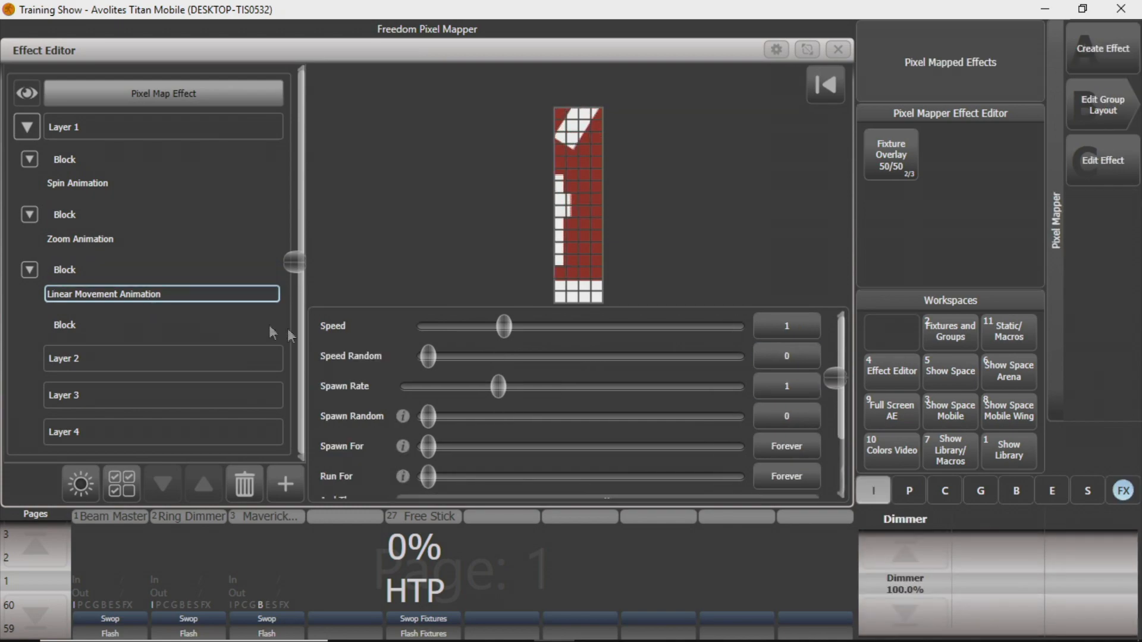
Move the third block on Layer 1 to an X position of 26%
scroll(484, 429, down, 3)
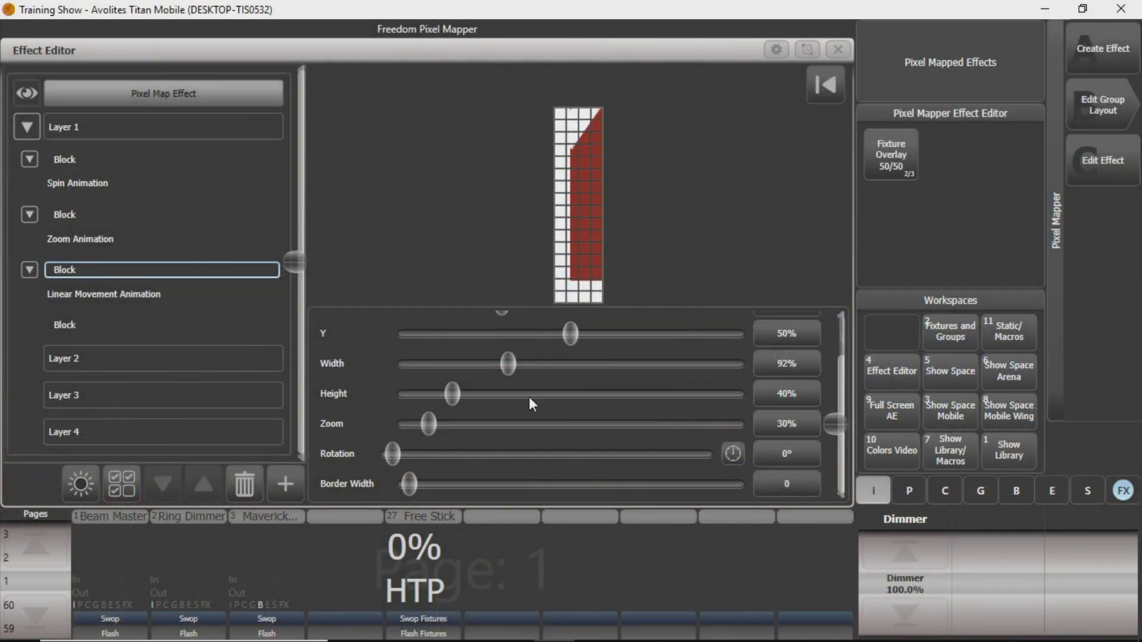
scroll(531, 403, up, 2)
drag(509, 363, 544, 371)
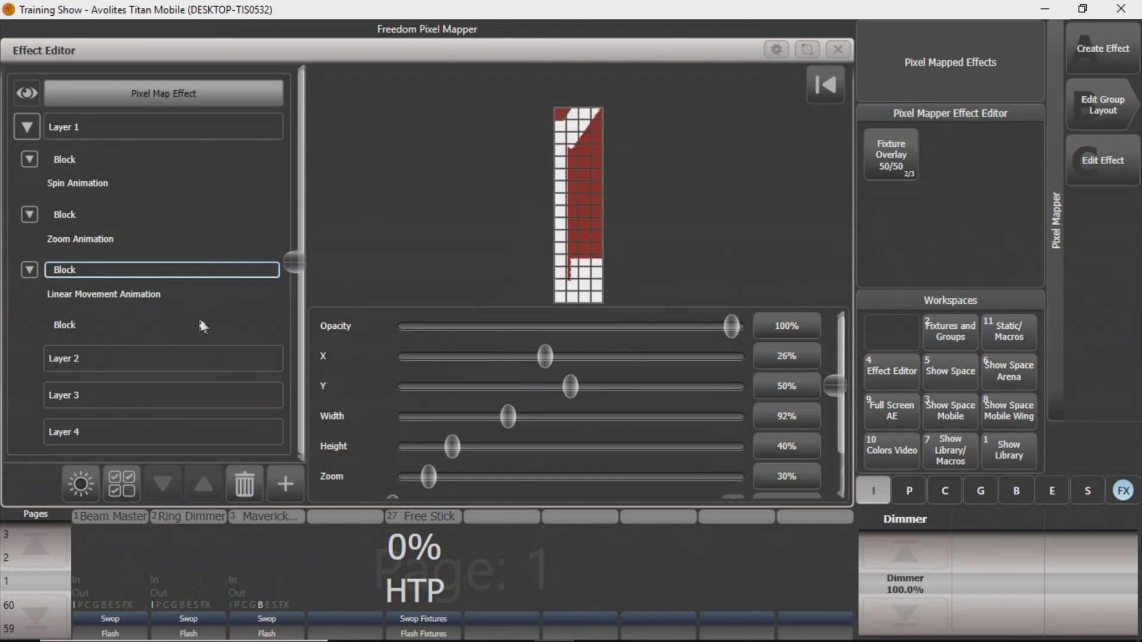
Step the Linear Movement Animation's Direction through its preset angles, including 315°, to try different movement directions
click(121, 295)
scroll(571, 387, down, 2)
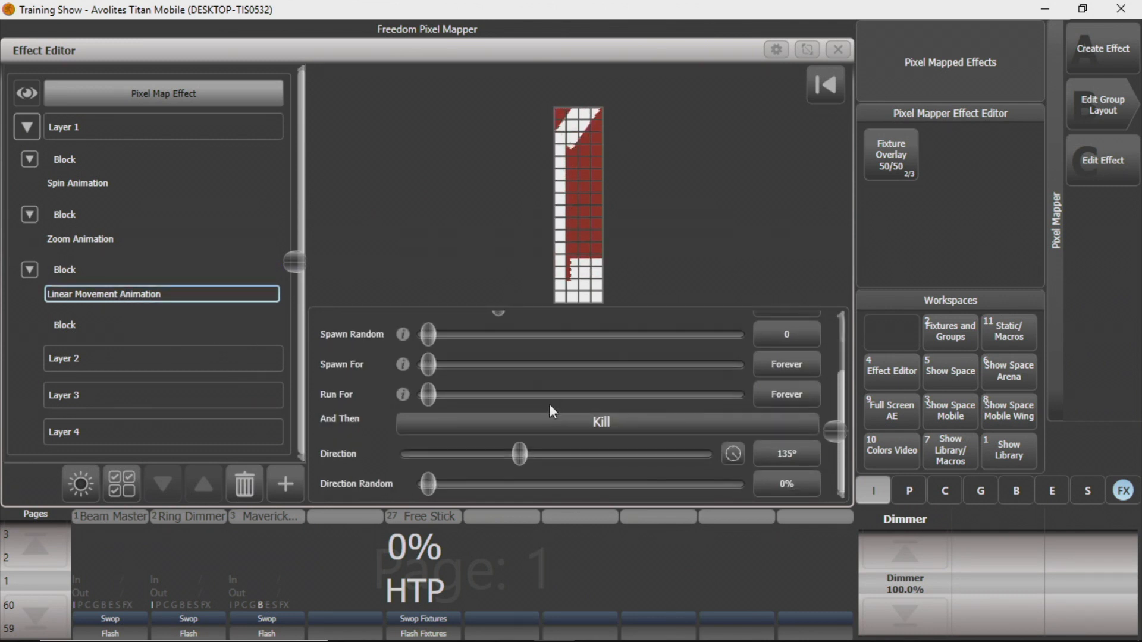
click(742, 460)
click(733, 455)
click(732, 455)
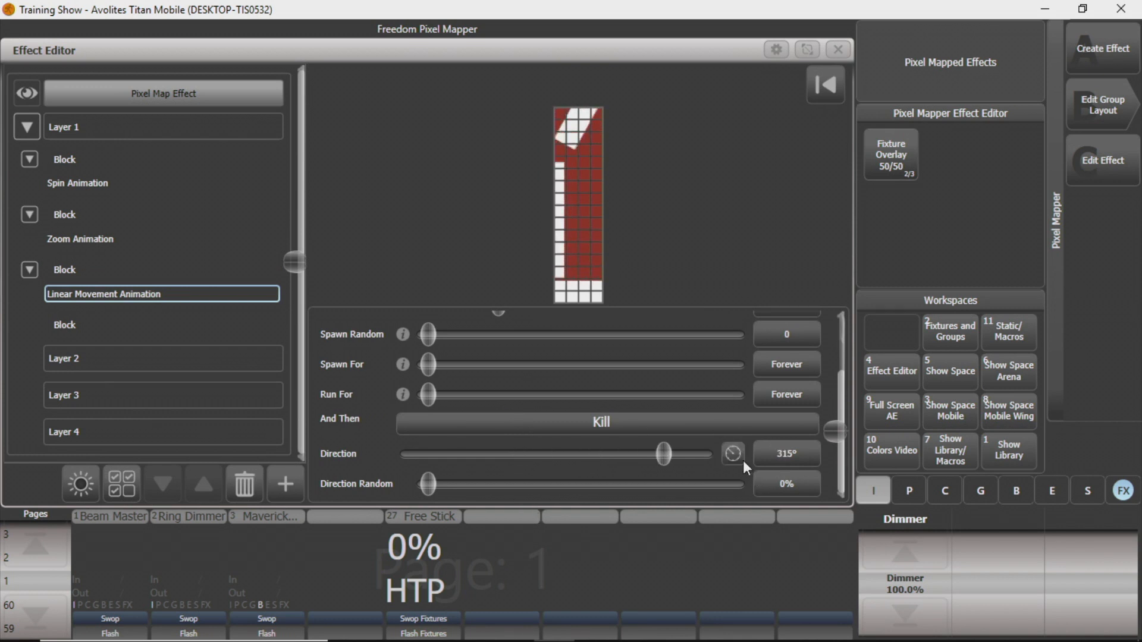
click(732, 454)
click(732, 454)
click(743, 460)
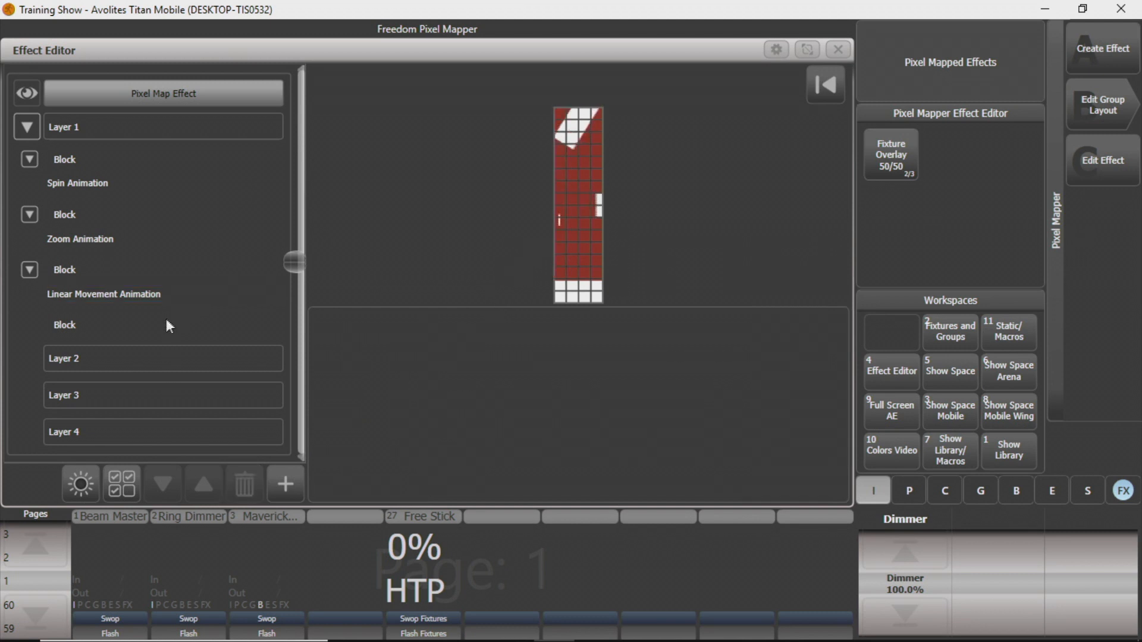
Add an Opacity Animation to the fourth block on Layer 1 and look through its settings
click(102, 326)
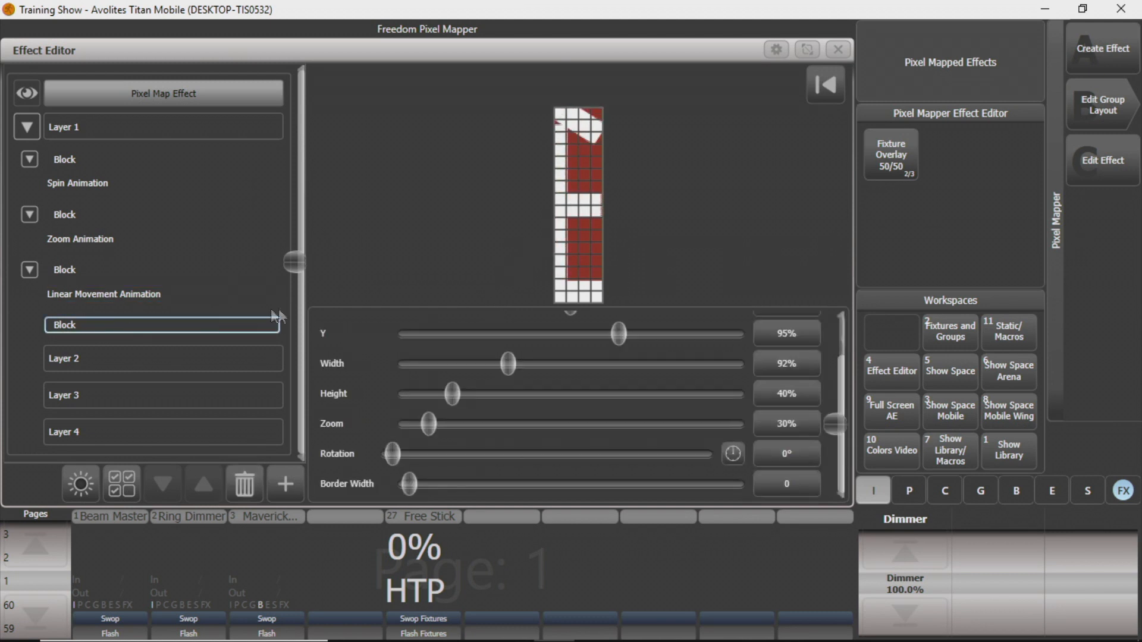
click(285, 484)
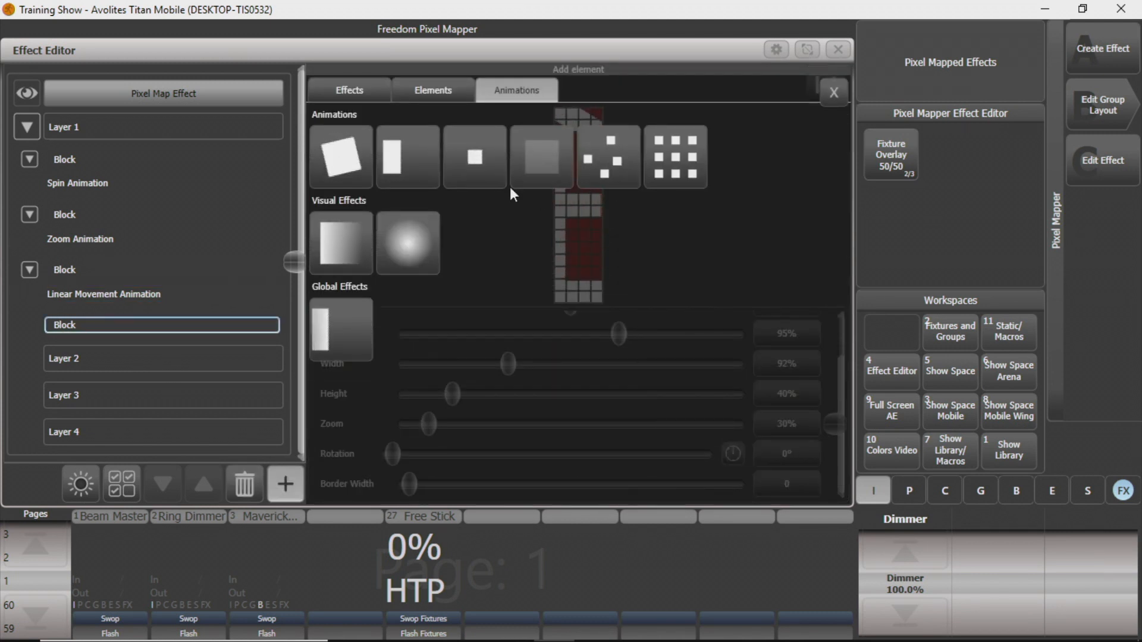
click(535, 163)
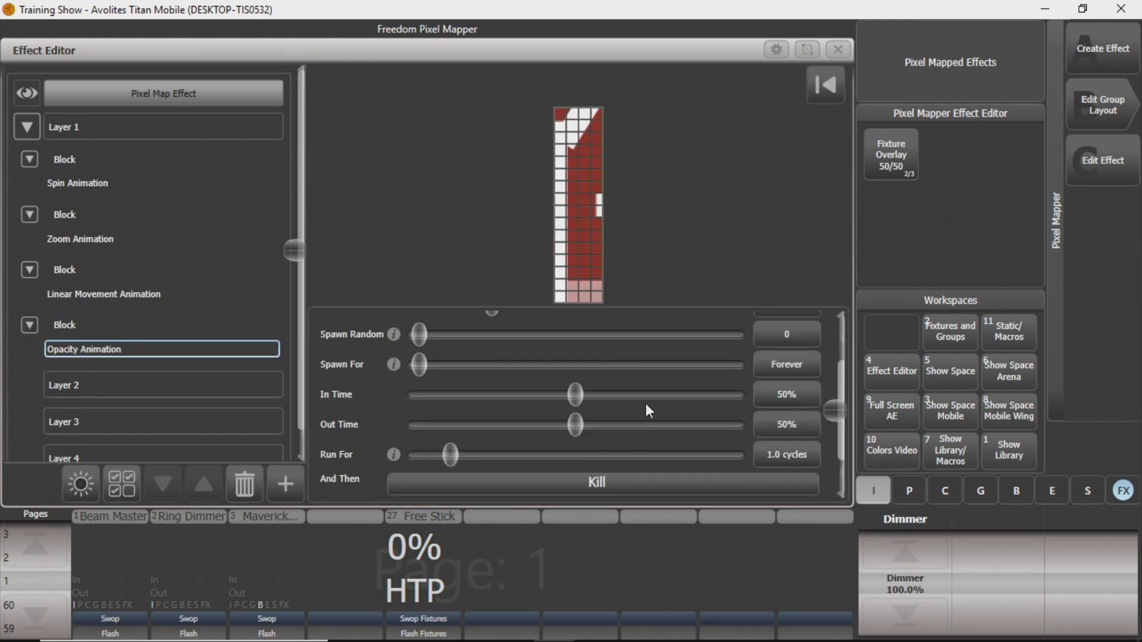
scroll(605, 394, down, 2)
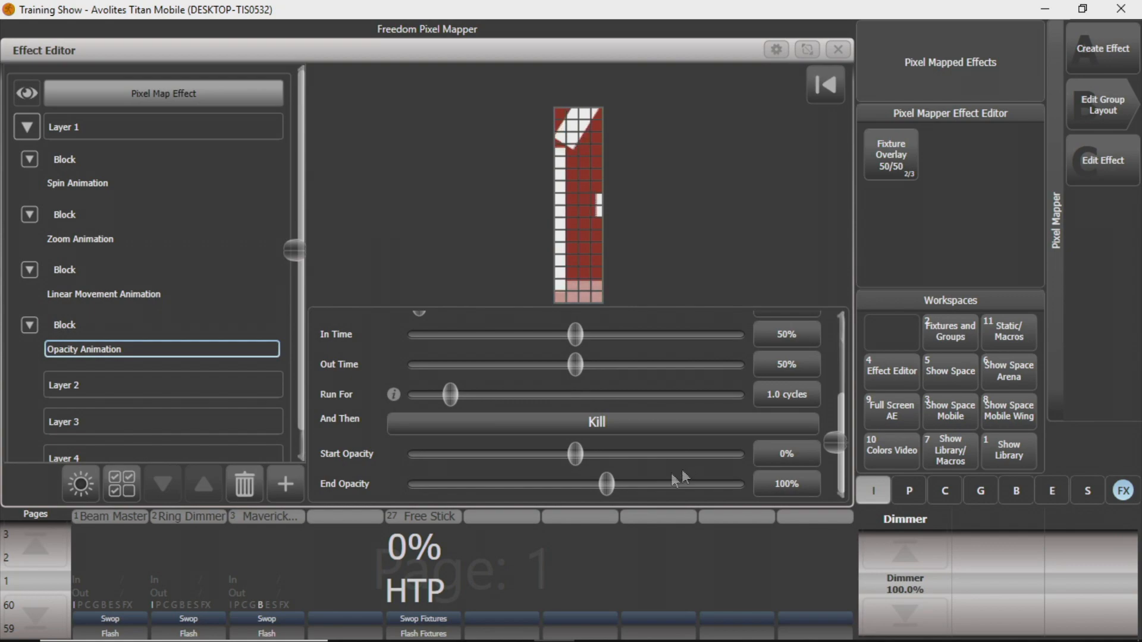
scroll(730, 455, up, 2)
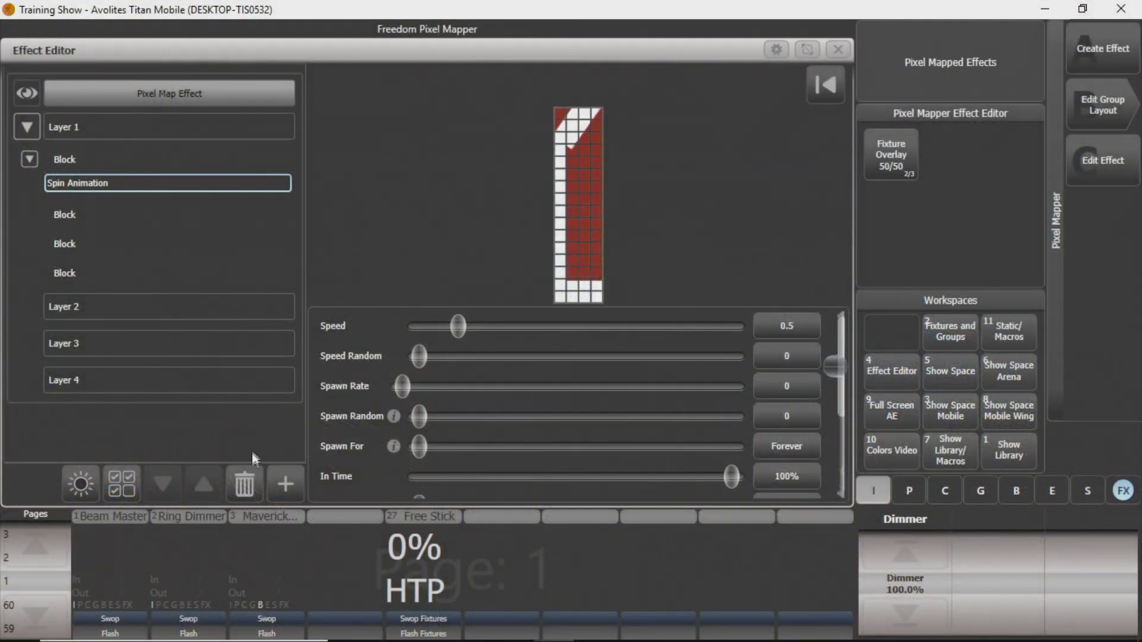
Delete the Spin Animation from the first block on Layer 1
click(245, 482)
click(98, 187)
click(119, 252)
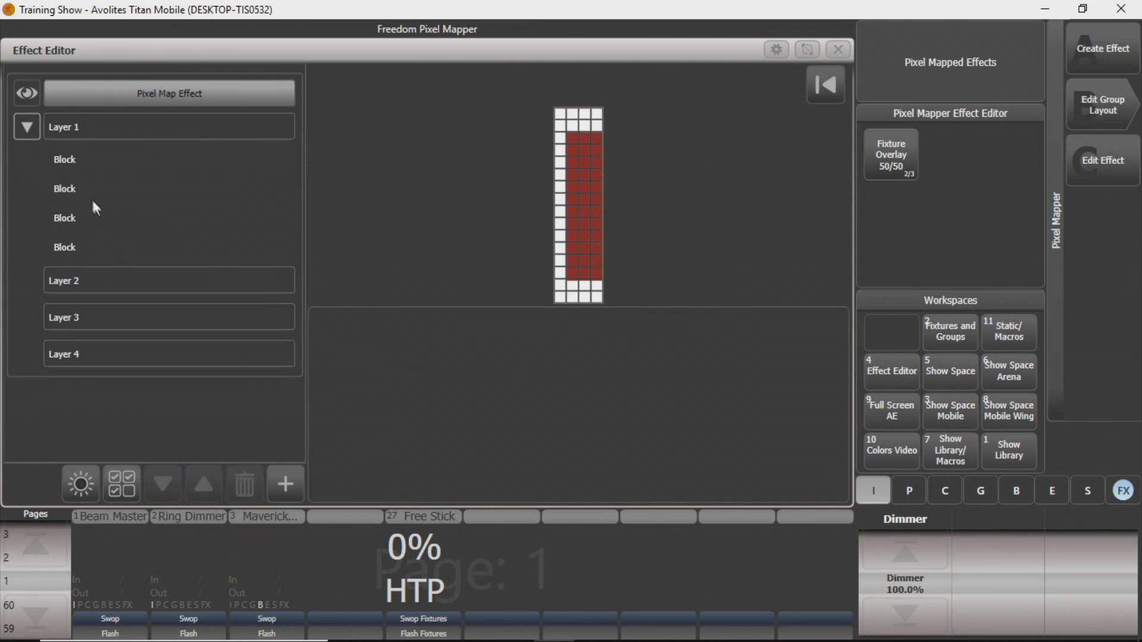
Go through the second, third and fourth blocks on Layer 1 to compare their position and size settings
click(89, 187)
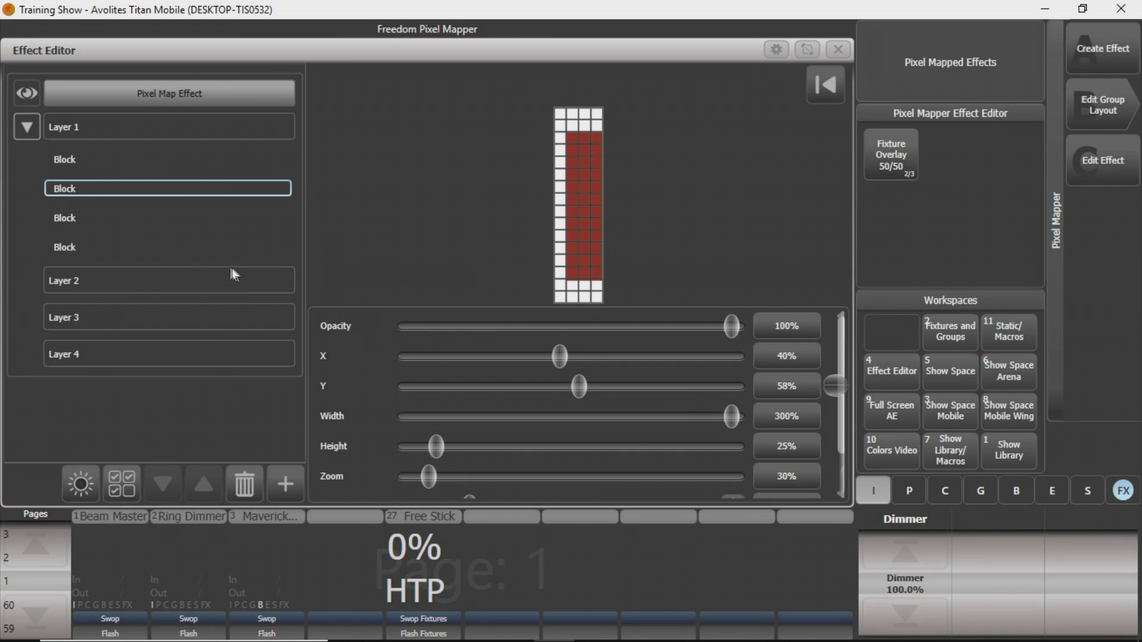
click(151, 225)
click(138, 222)
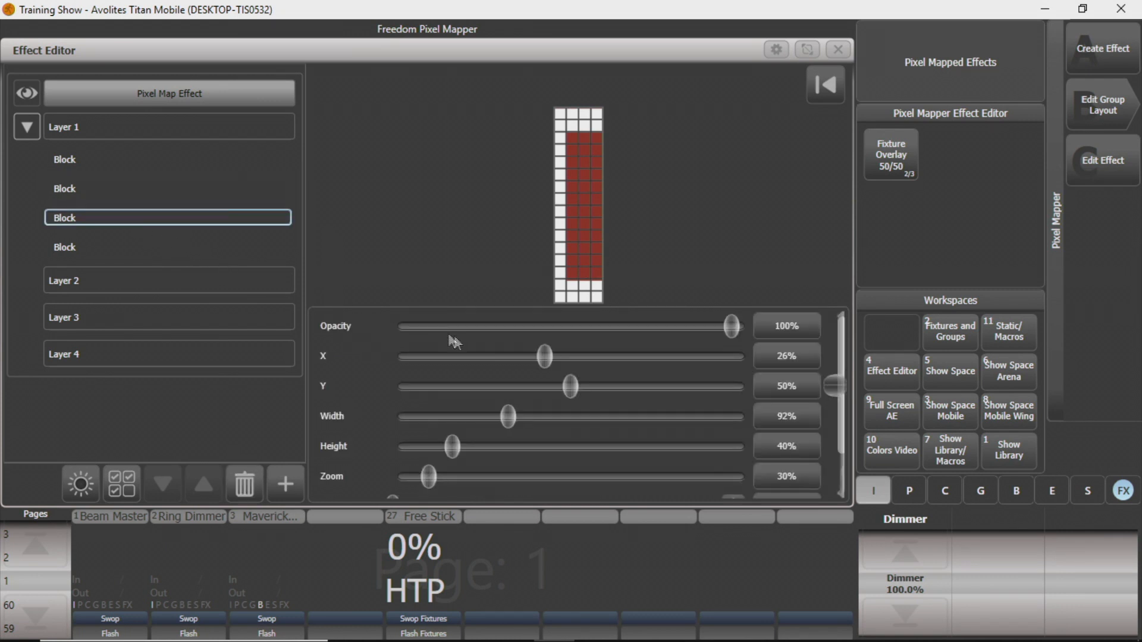
click(67, 254)
click(65, 242)
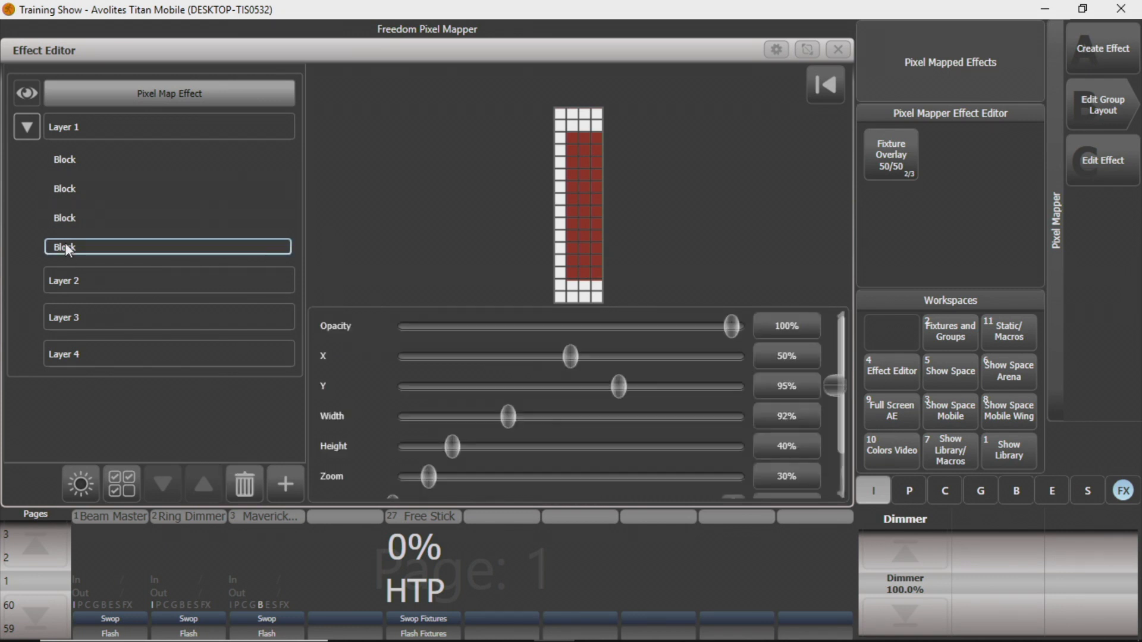
click(72, 218)
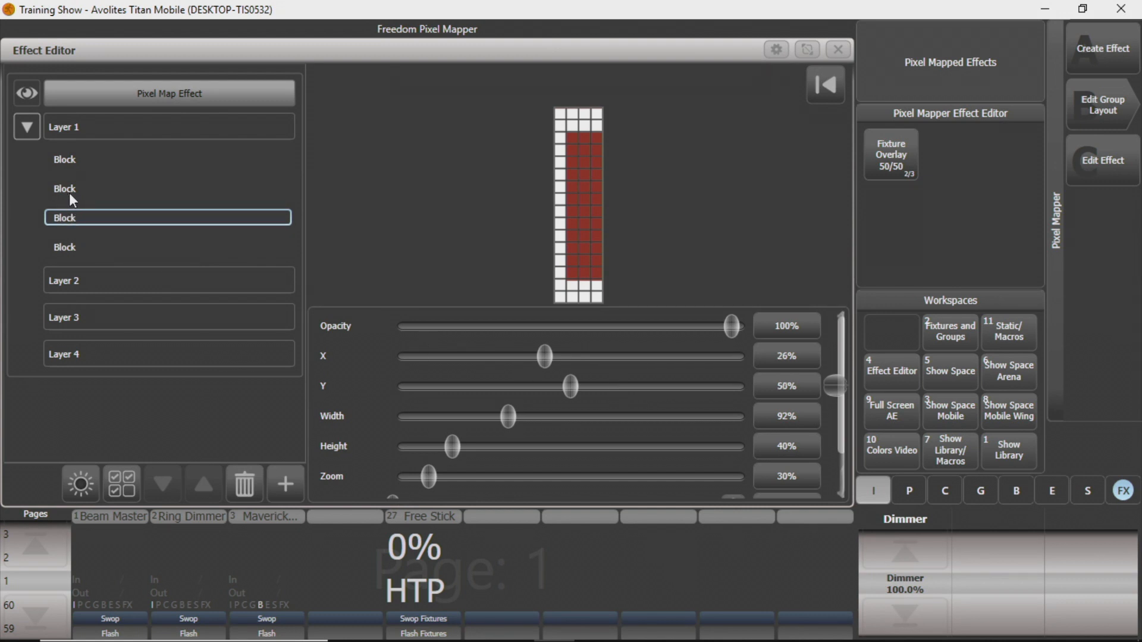
click(69, 192)
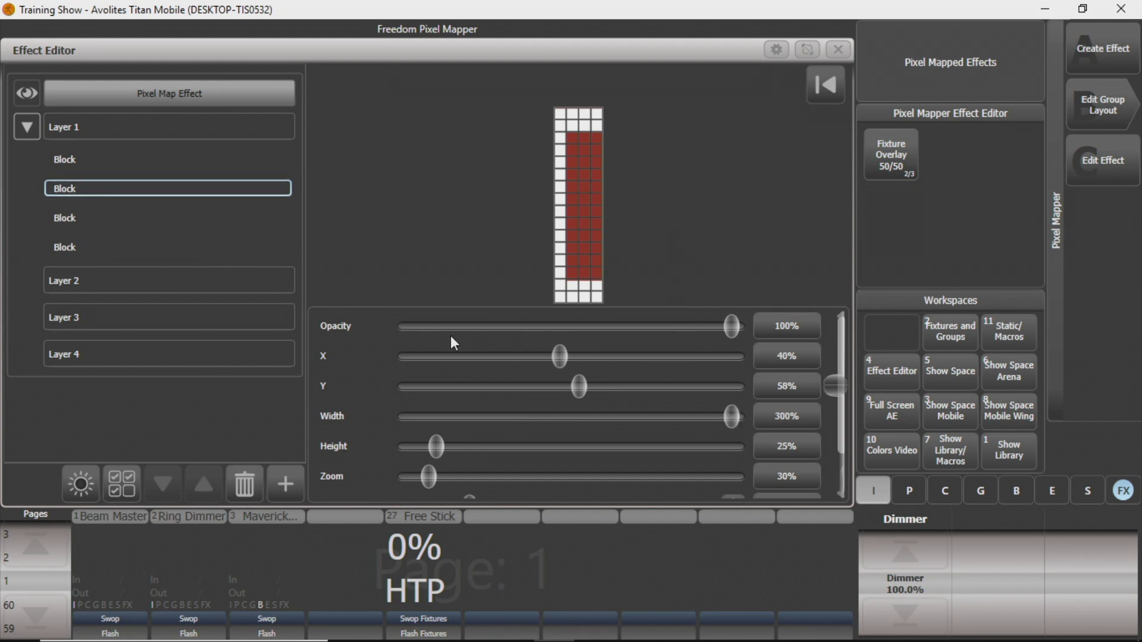
Set the X position of the third block on Layer 1 to 50%, forming the middle horizontal bar
mouse_move(566, 361)
mouse_down()
mouse_move(590, 359)
mouse_move(551, 364)
mouse_move(566, 368)
mouse_up()
click(149, 215)
drag(553, 371, 569, 371)
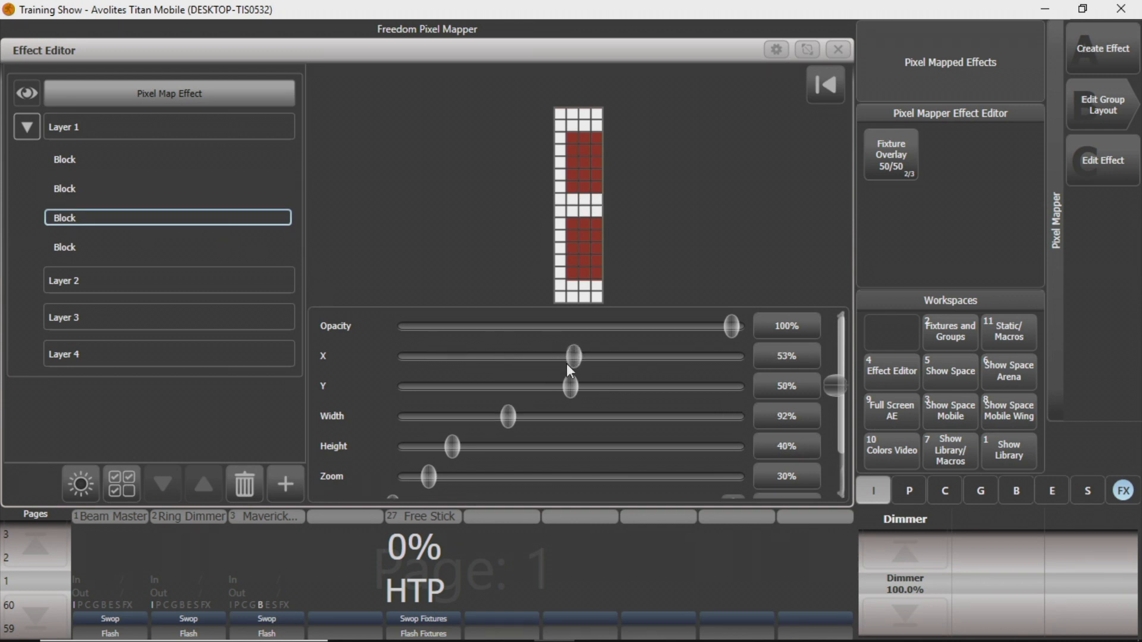
click(770, 361)
text(50)
key(Return)
key(r)
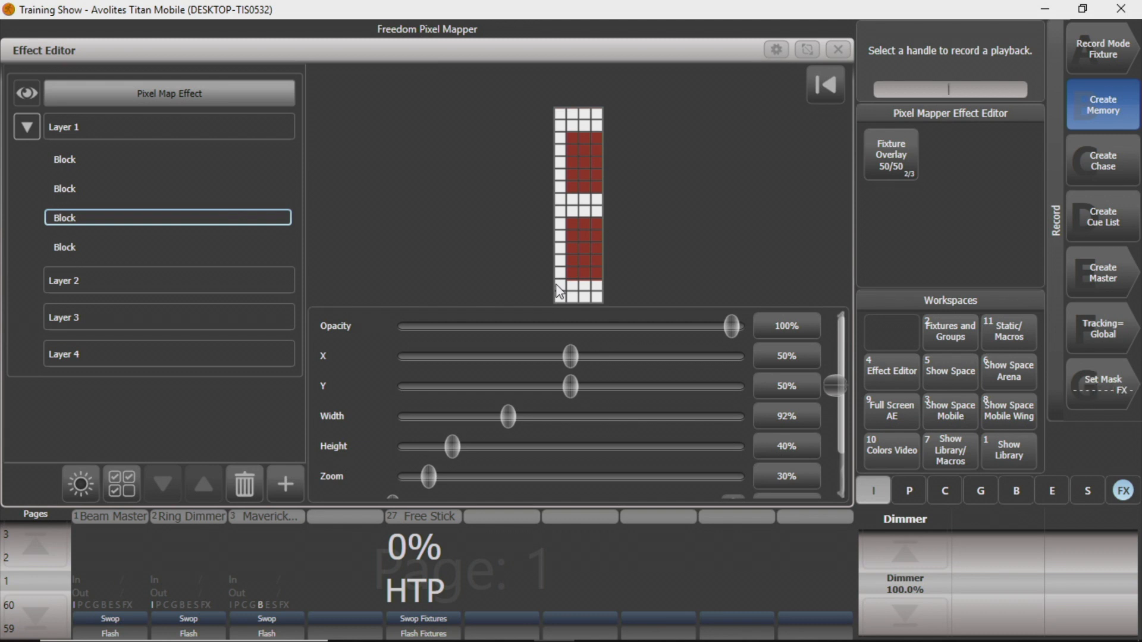
key(Escape)
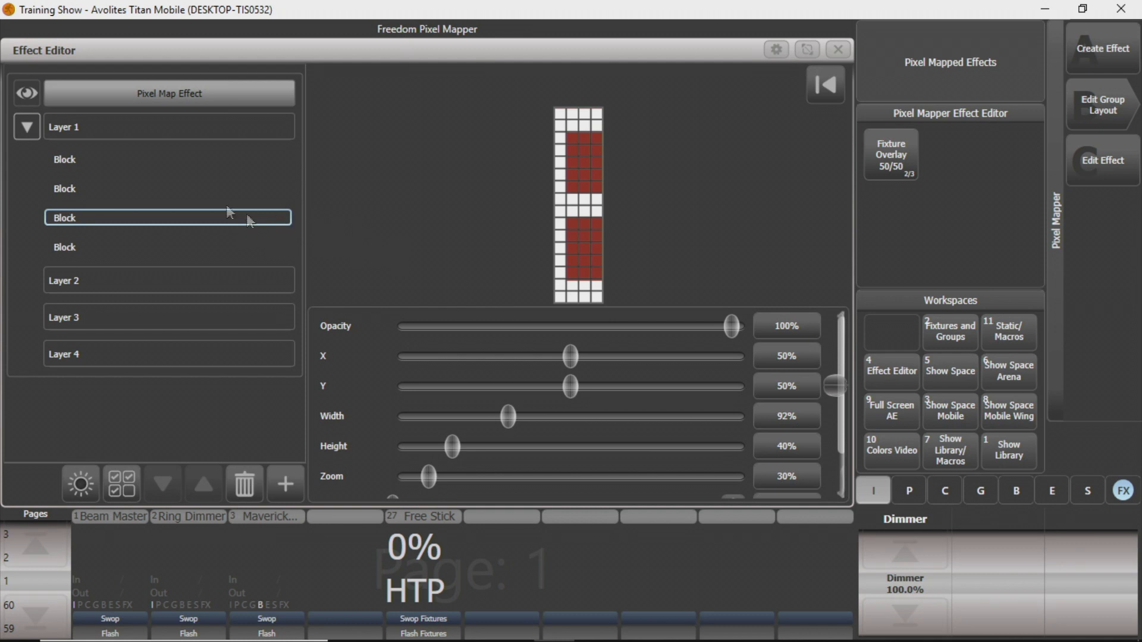
Try to add a Spin Animation to Layer 1 as a whole
click(117, 130)
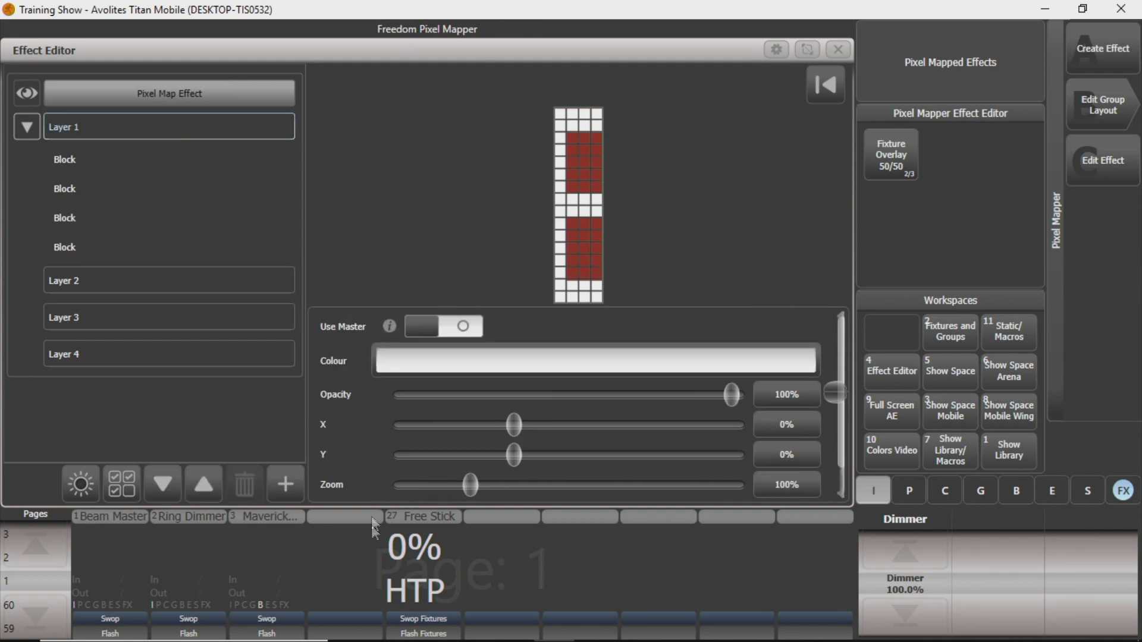
click(283, 485)
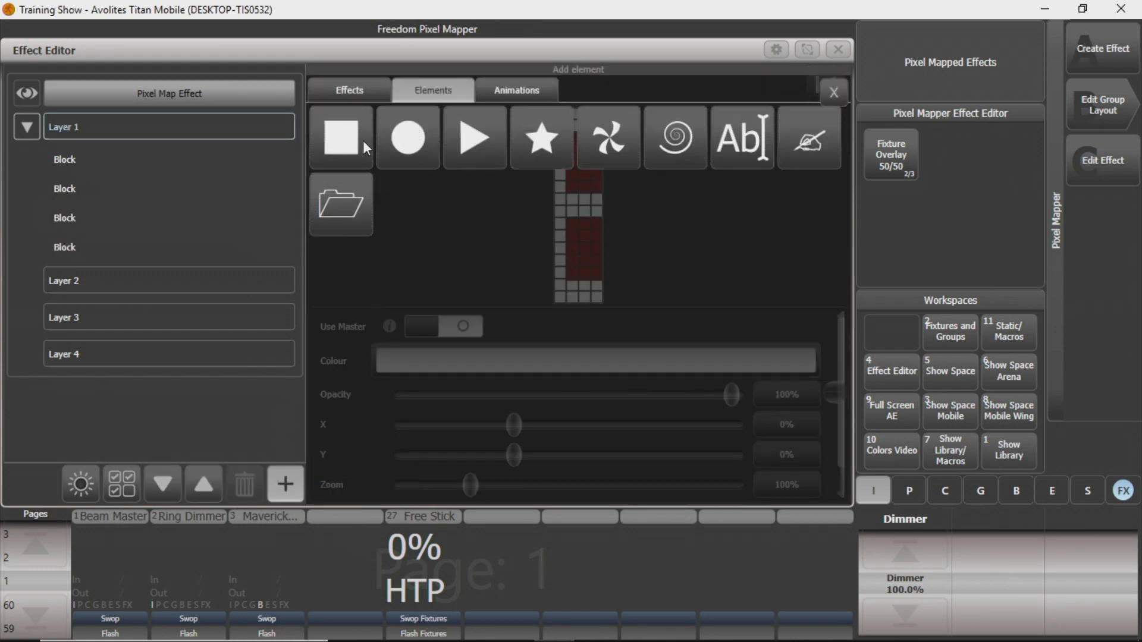
click(524, 90)
click(339, 153)
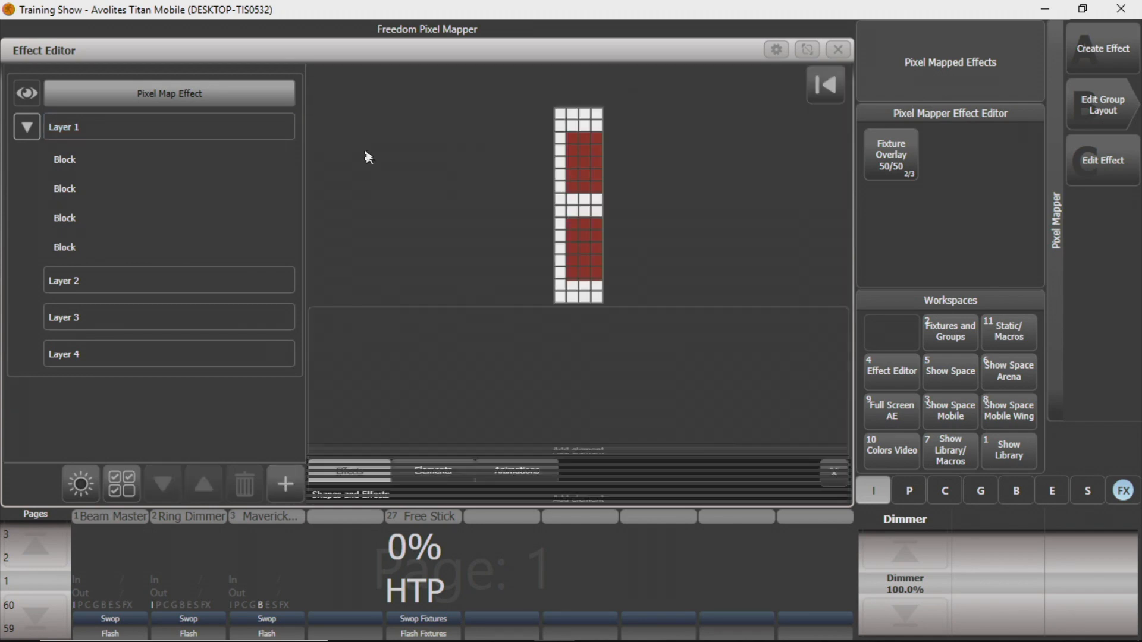
click(135, 138)
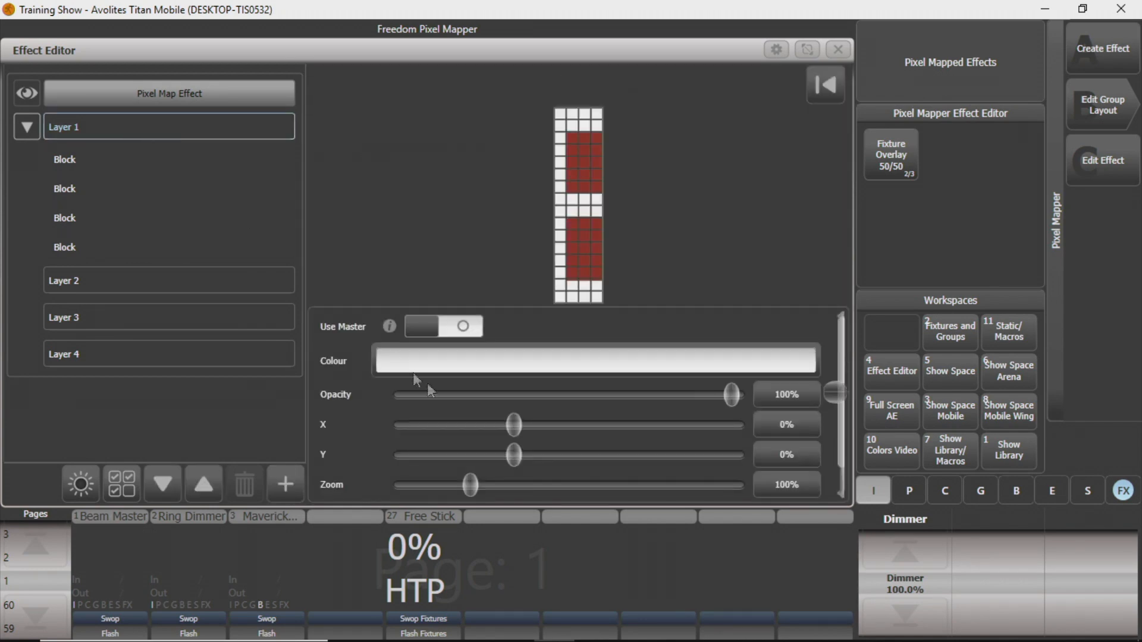
click(286, 484)
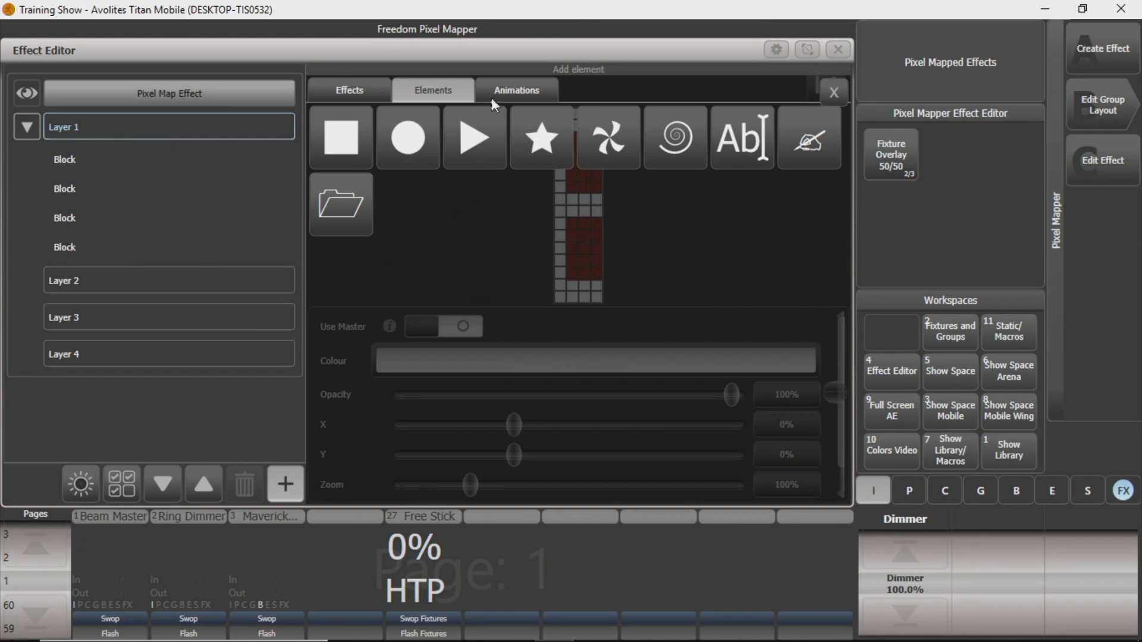
click(497, 97)
click(341, 157)
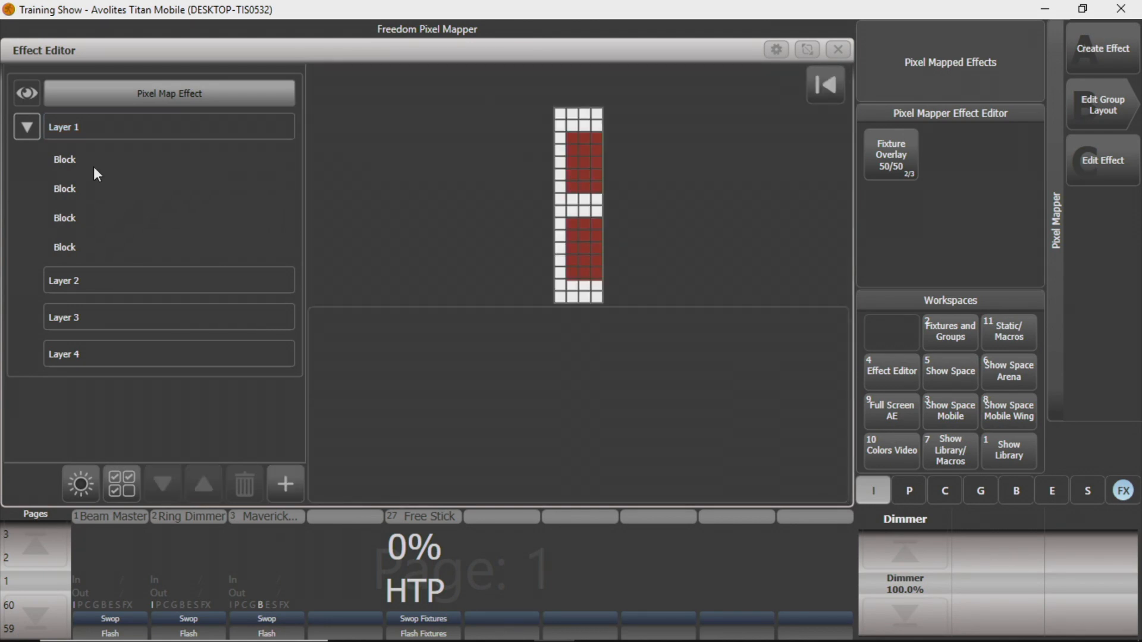
Add a Spin Animation to the first block on Layer 1
click(95, 165)
click(284, 486)
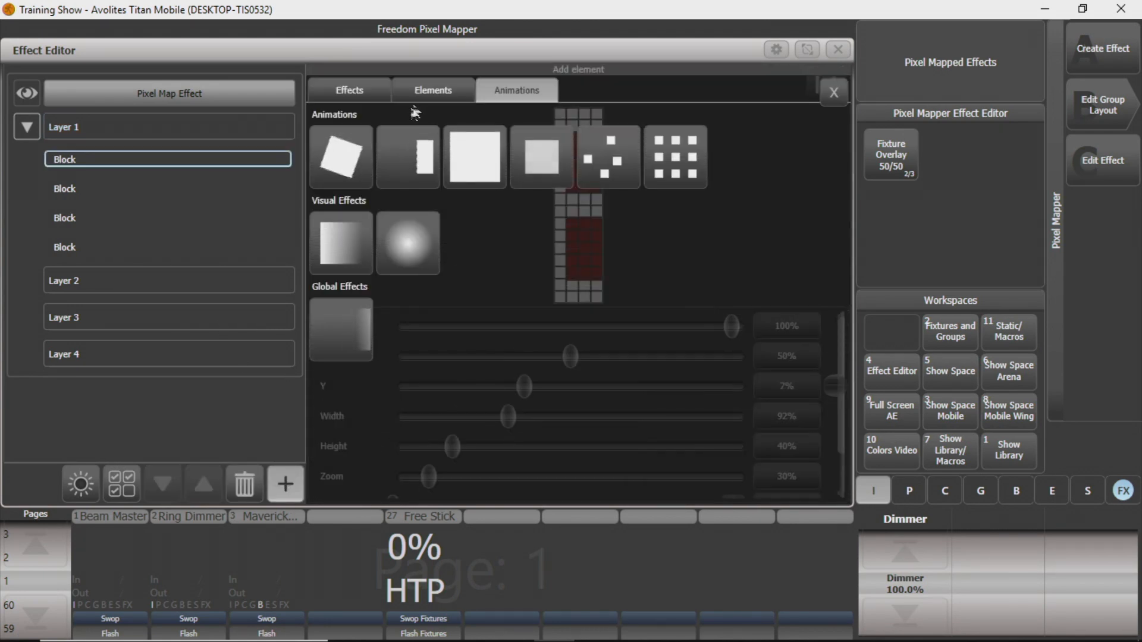
click(341, 157)
Add a Linear Movement Animation to the second block on Layer 1, the vertical bar
click(140, 211)
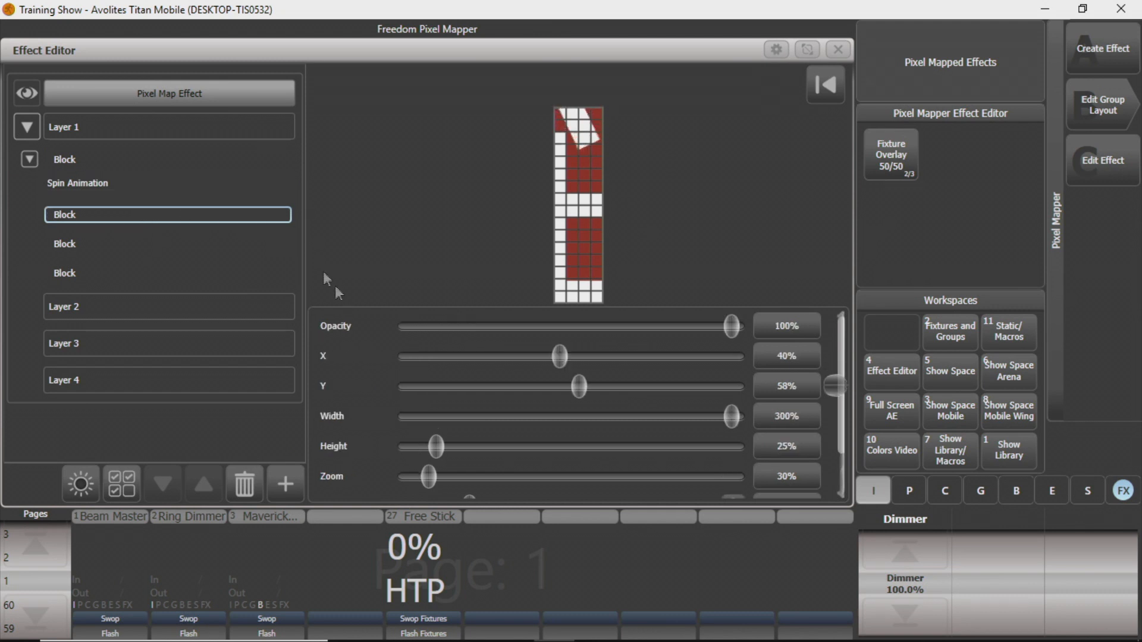
click(285, 487)
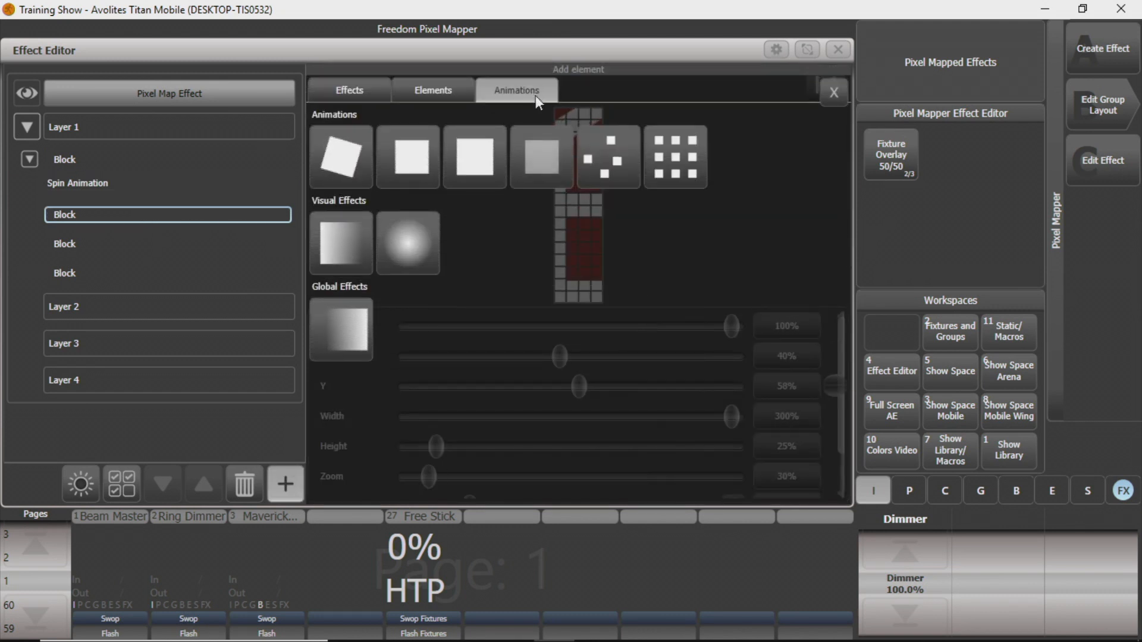
click(409, 157)
Add a Spin Animation to the third block on Layer 1, the middle horizontal bar
click(178, 270)
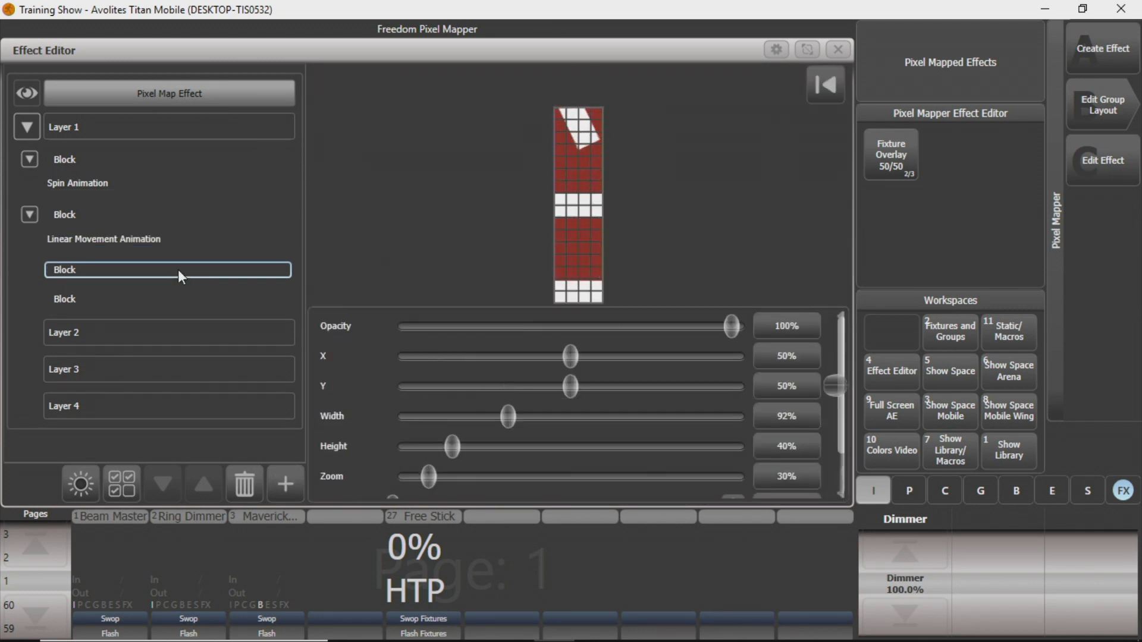
click(285, 487)
click(331, 159)
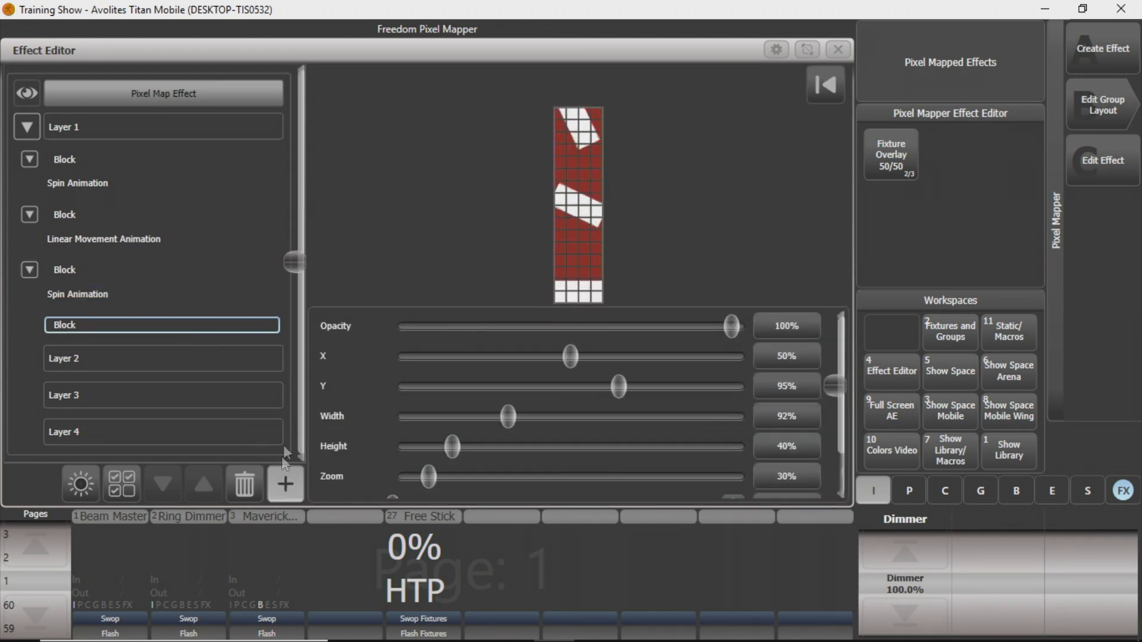
Add a Spin Animation to the fourth block on Layer 1, the lowest horizontal bar
click(285, 483)
click(330, 159)
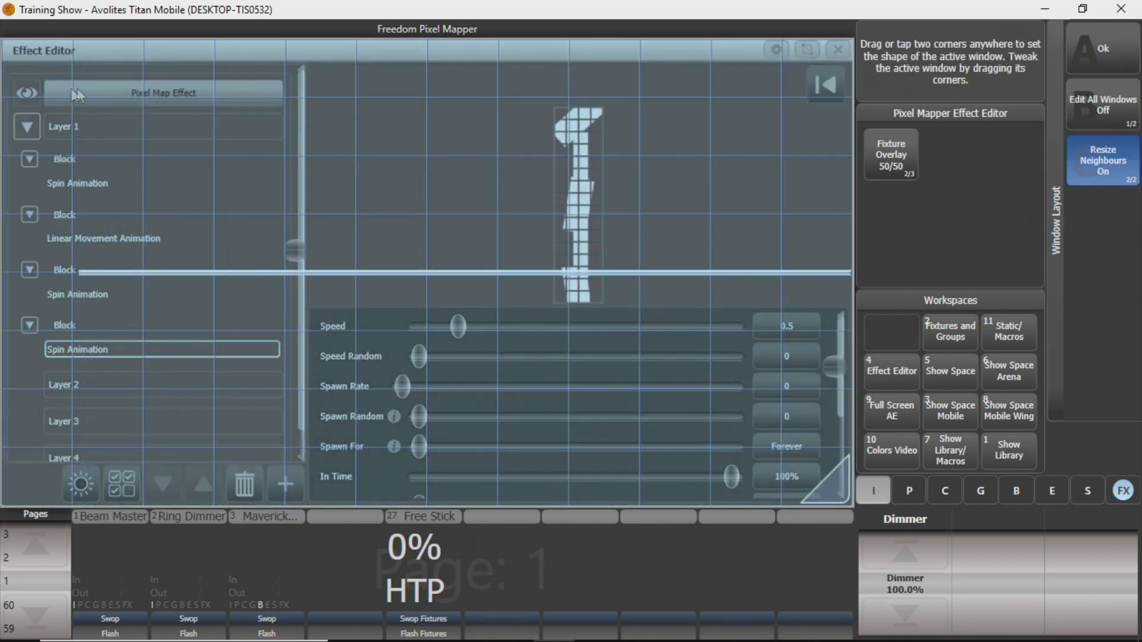
Shrink the Effect Editor to about half the workspace width and open the Pixel Mapper Preview beside it, filling the remaining half
drag(77, 95, 458, 481)
click(1102, 50)
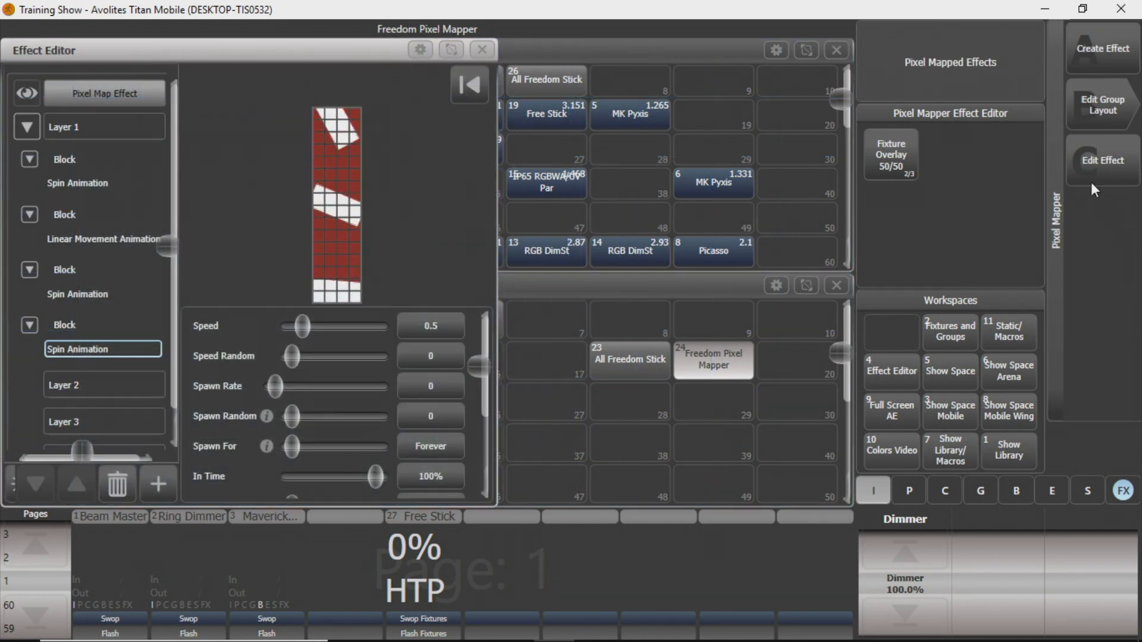
key(Escape)
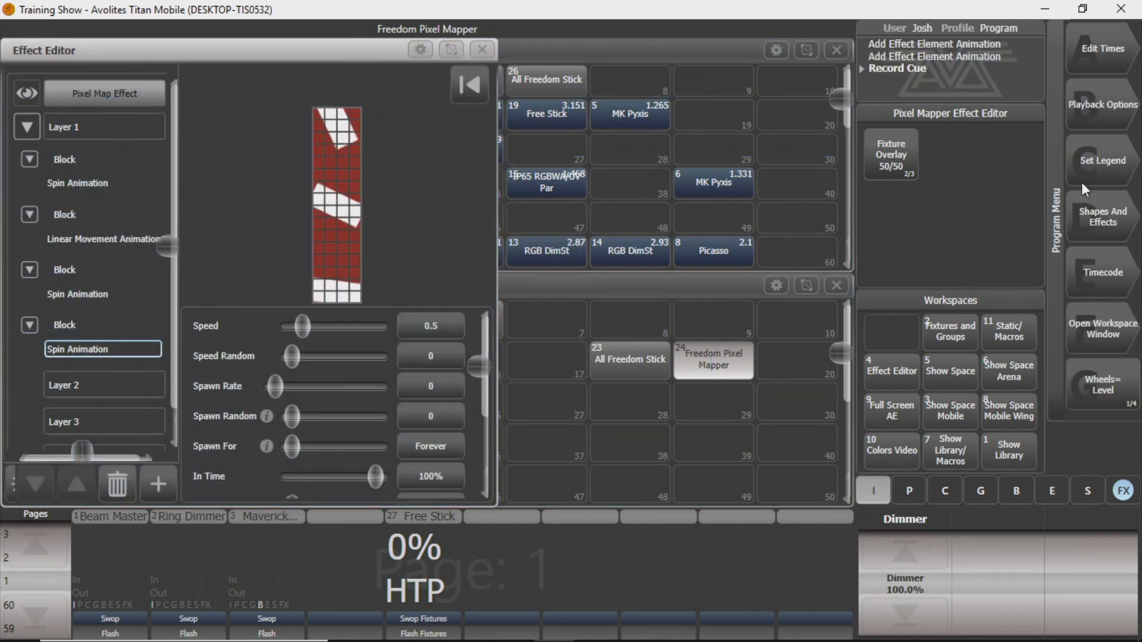
click(1094, 329)
click(1098, 369)
click(1098, 368)
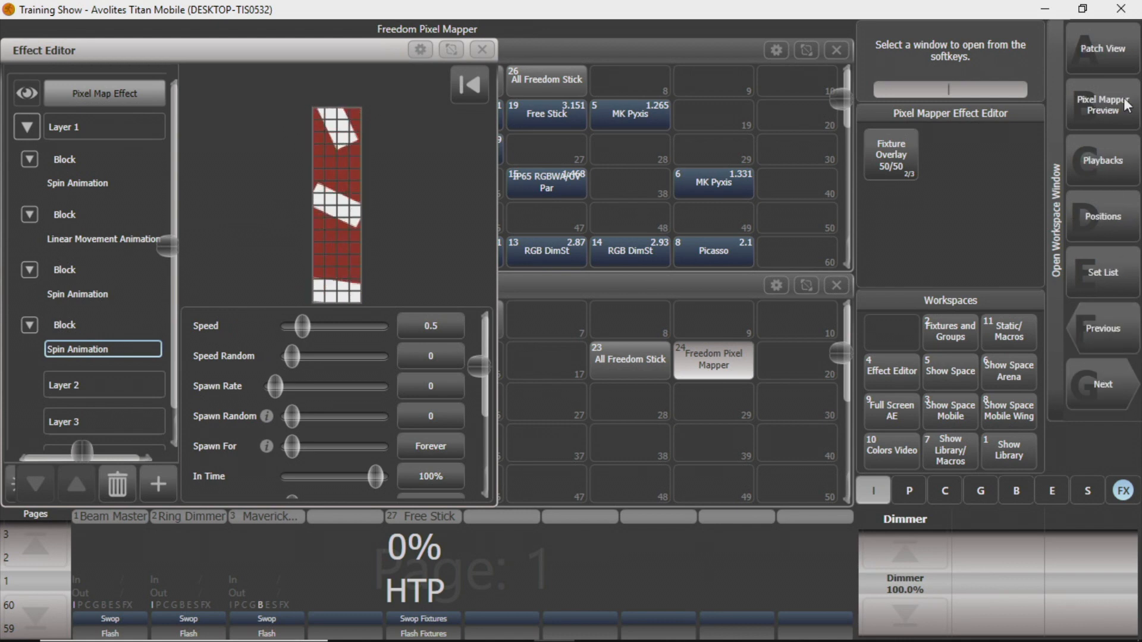
click(1102, 105)
click(380, 50)
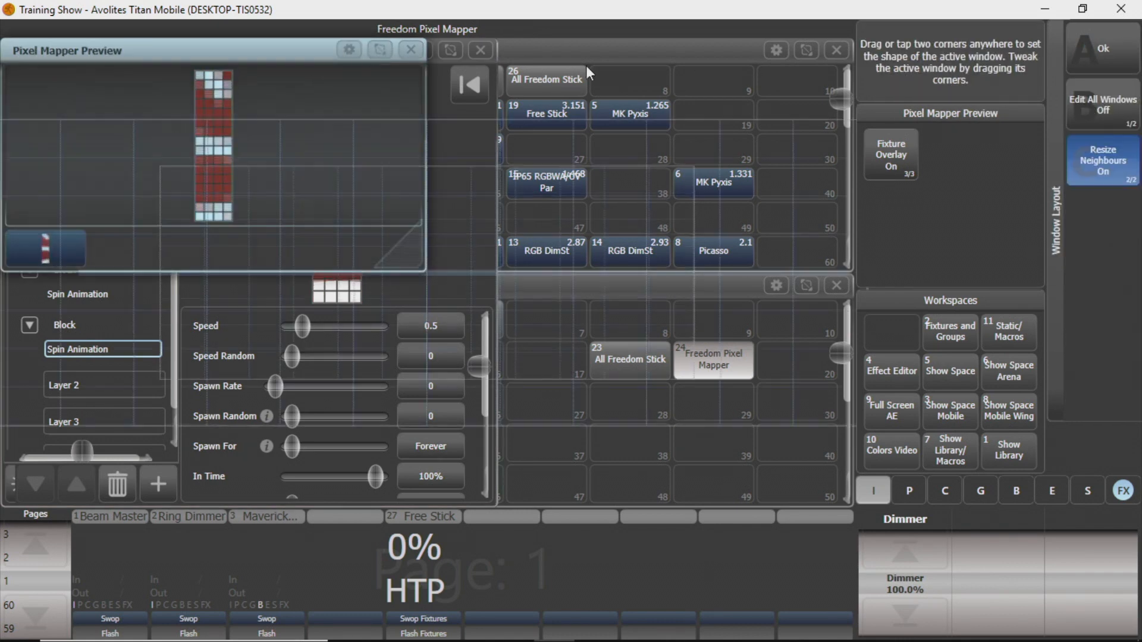
drag(498, 76, 848, 510)
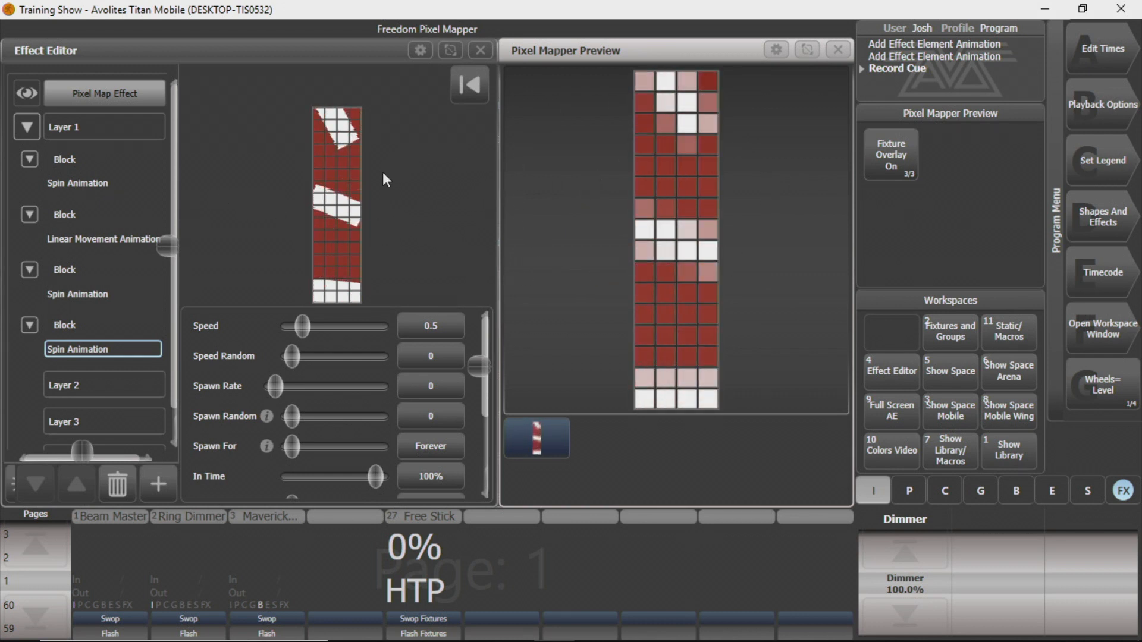
Include the recorded static letter effect in a cleared programmer and turn on Use Master for Layer 1
key(c)
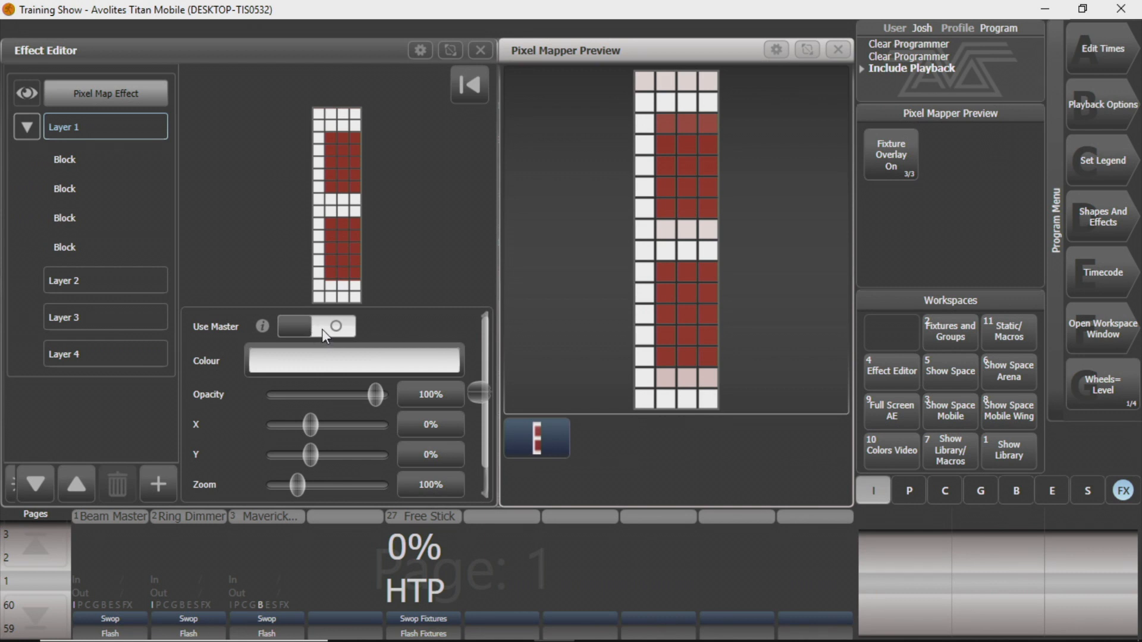
click(326, 337)
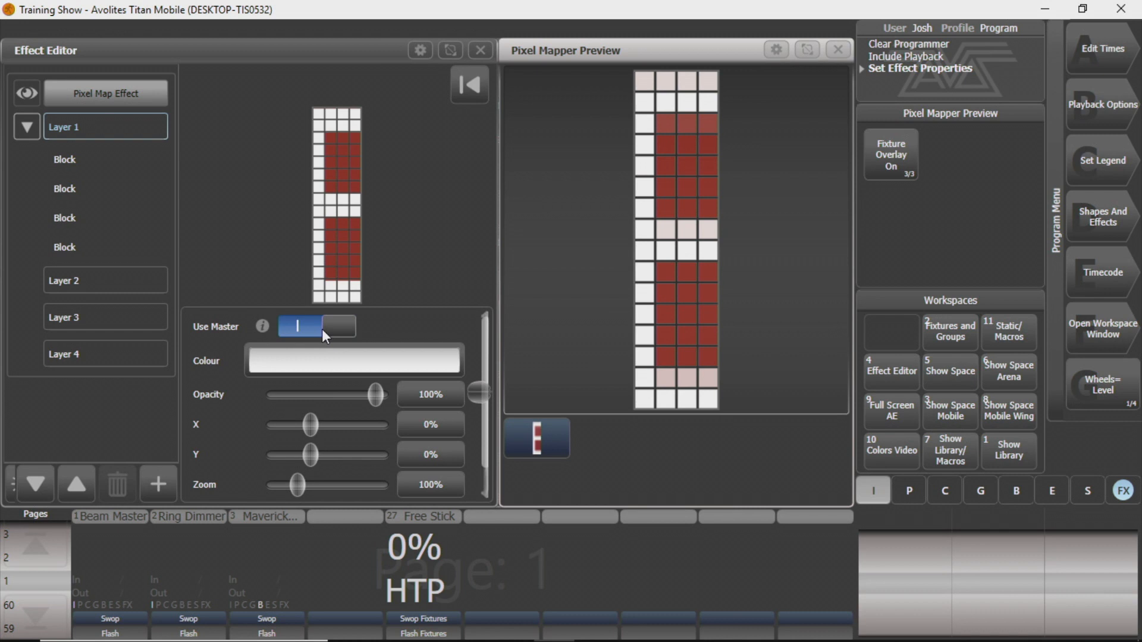
Merge the Use Master change into the recorded effect playback and clear the programmer
key(r)
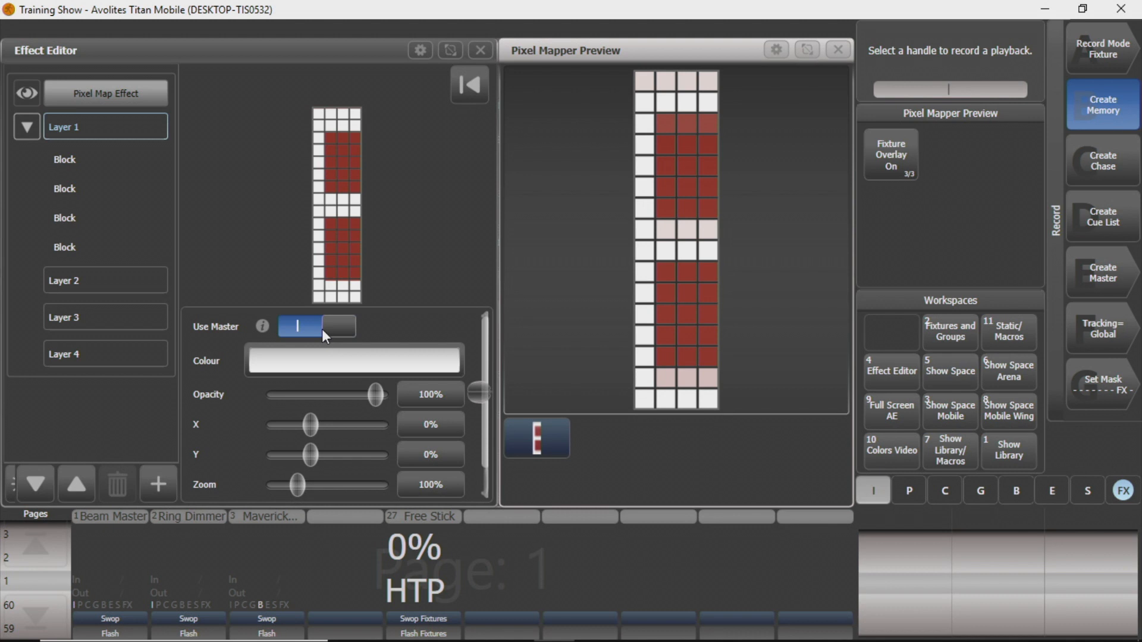
key(F1)
key(F1)
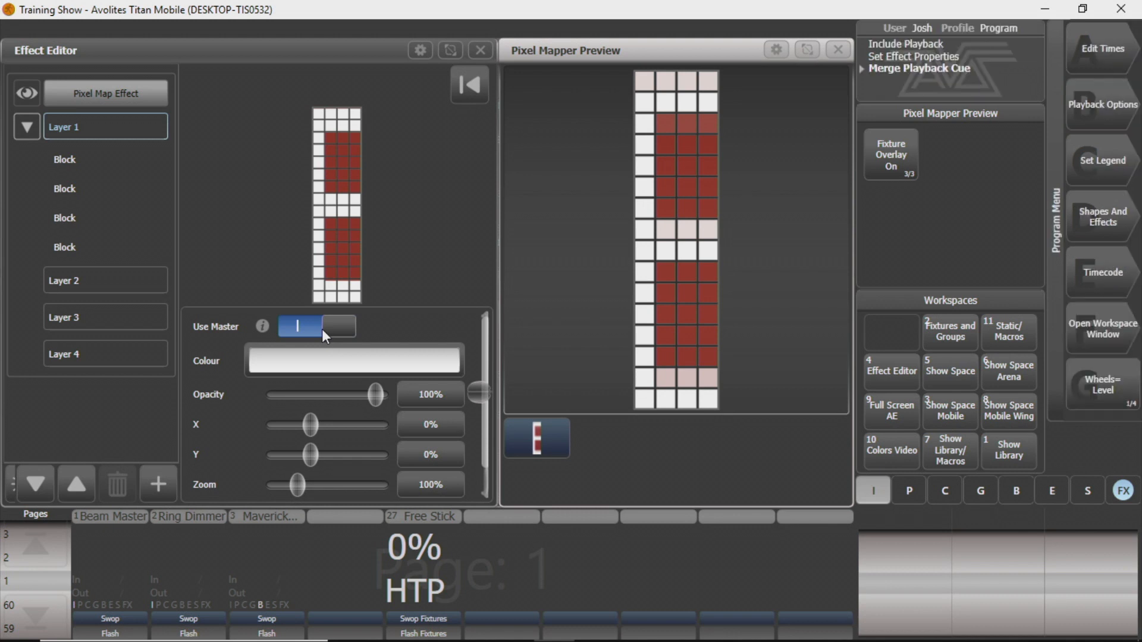
key(c)
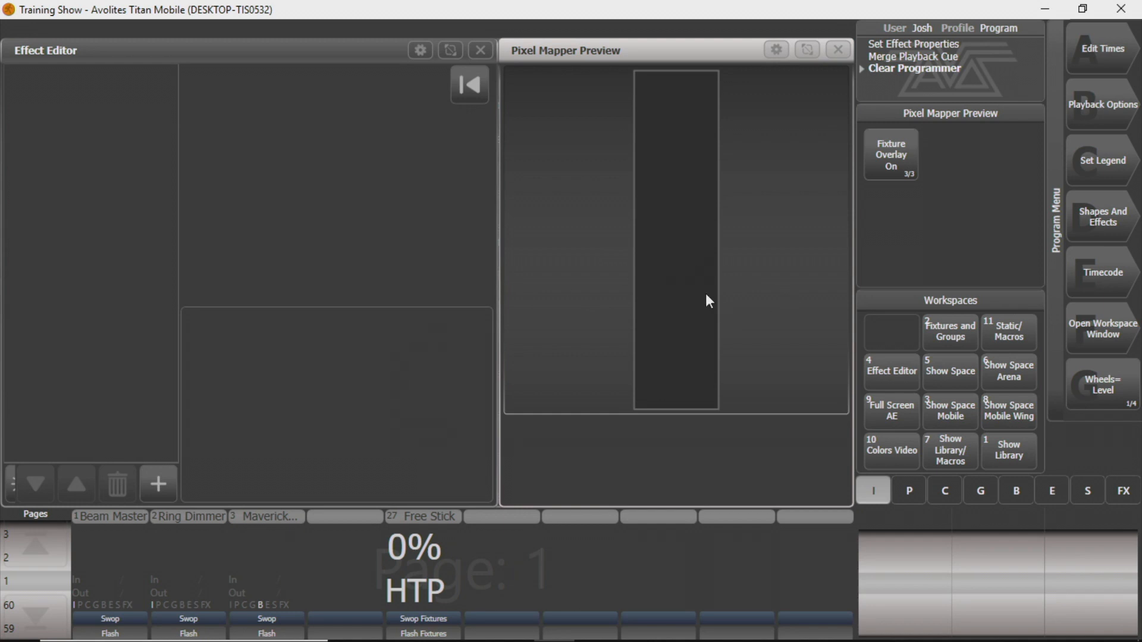
Assign the Pixel Mapper Layer 1 effect master to the vacant playback handle beside Free Stick
key(r)
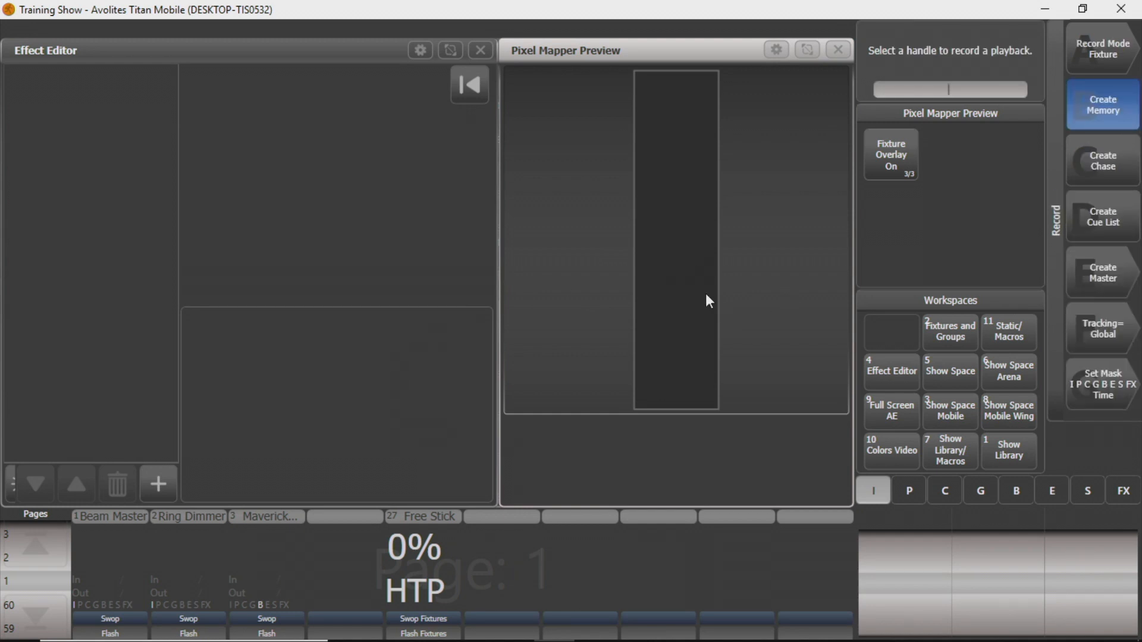
click(1115, 275)
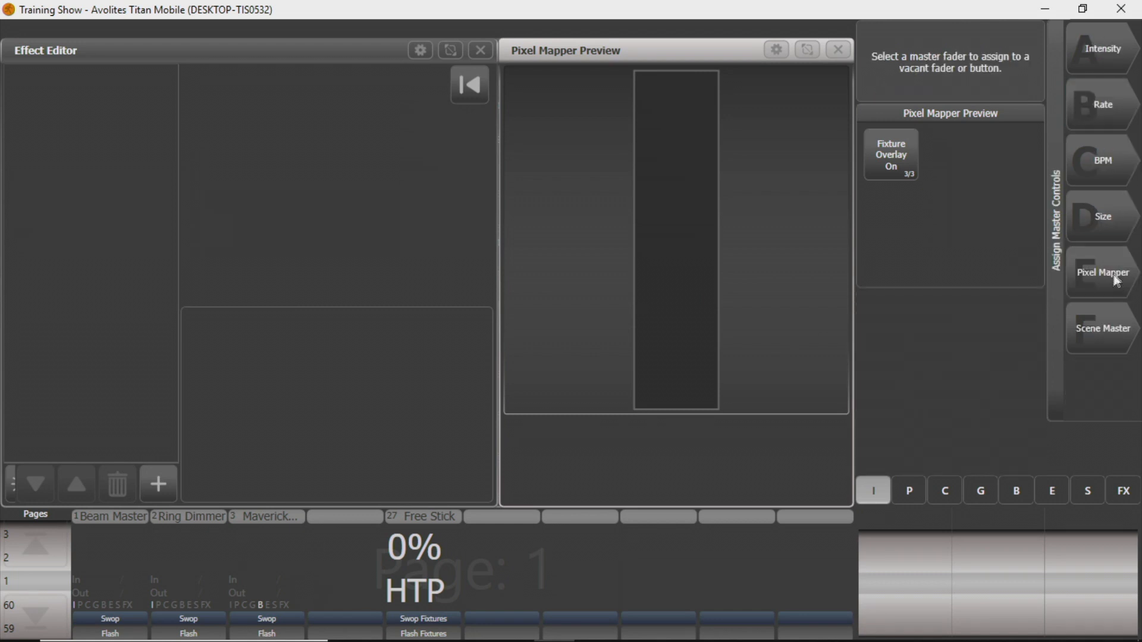
click(1110, 282)
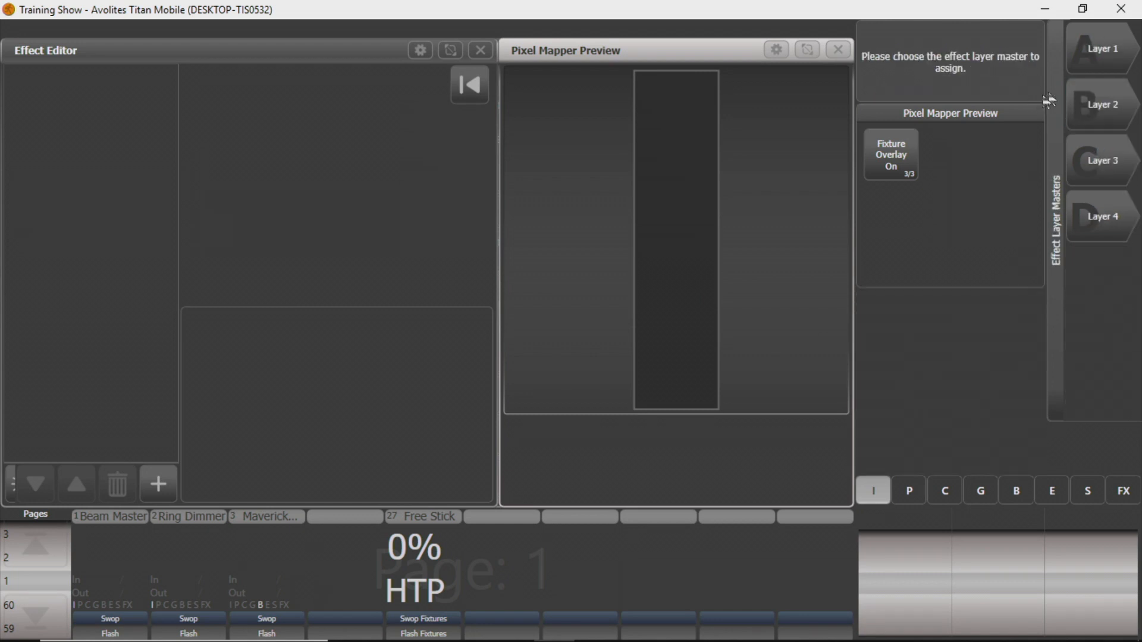
click(1115, 60)
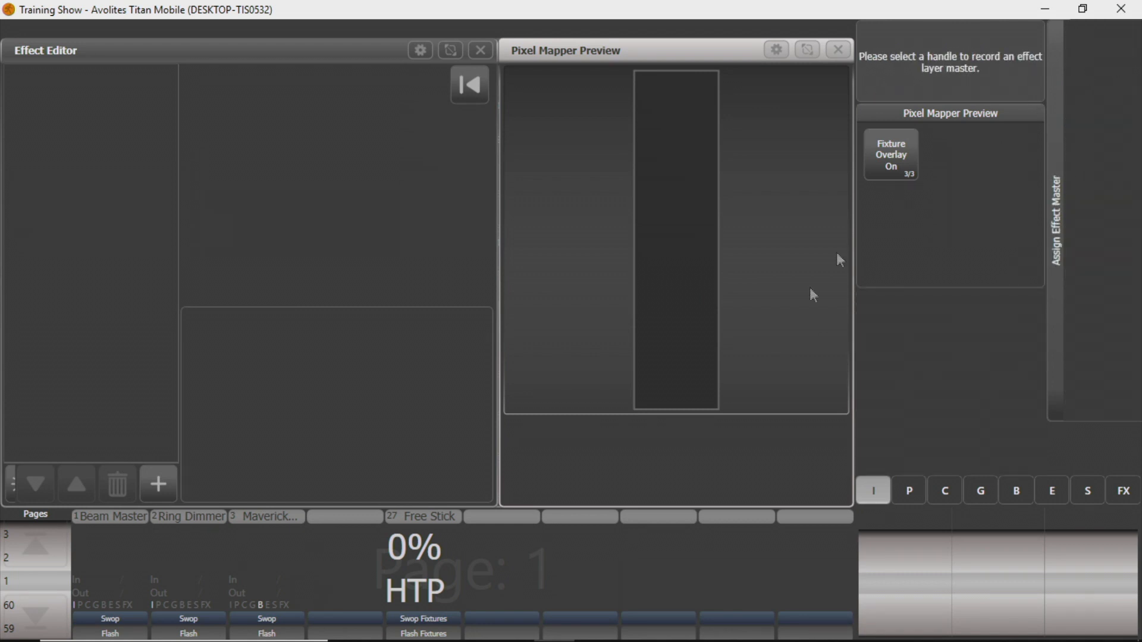
click(504, 581)
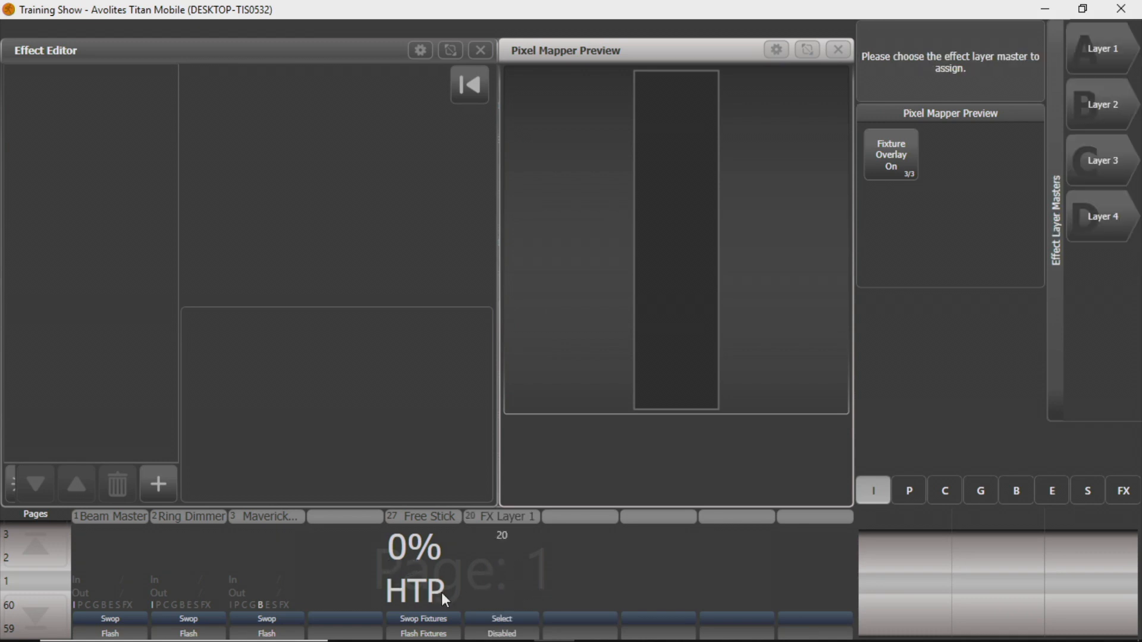
key(Escape)
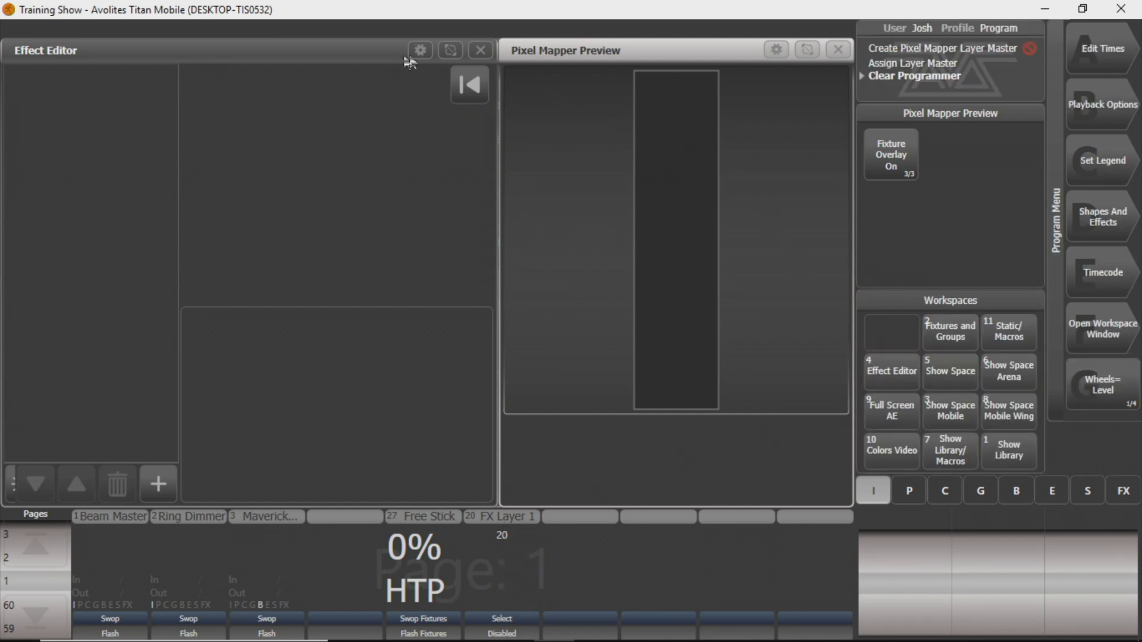
Close the Effect Editor and open the Attribute Editor in its place, resized to fill the space beside the Pixel Mapper Preview
click(450, 51)
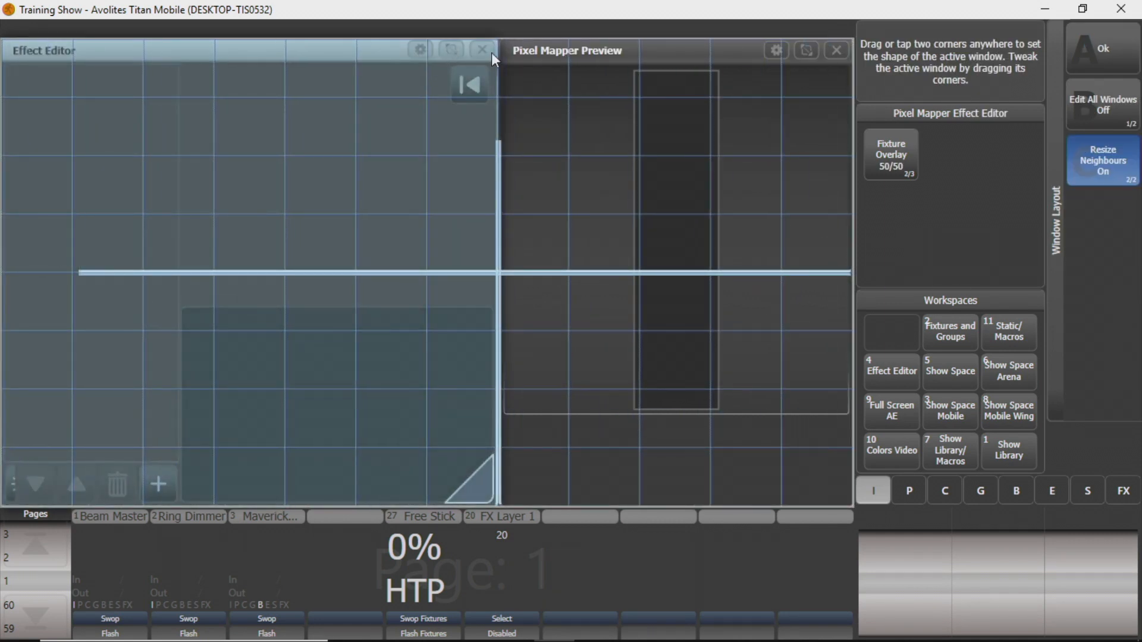
key(Escape)
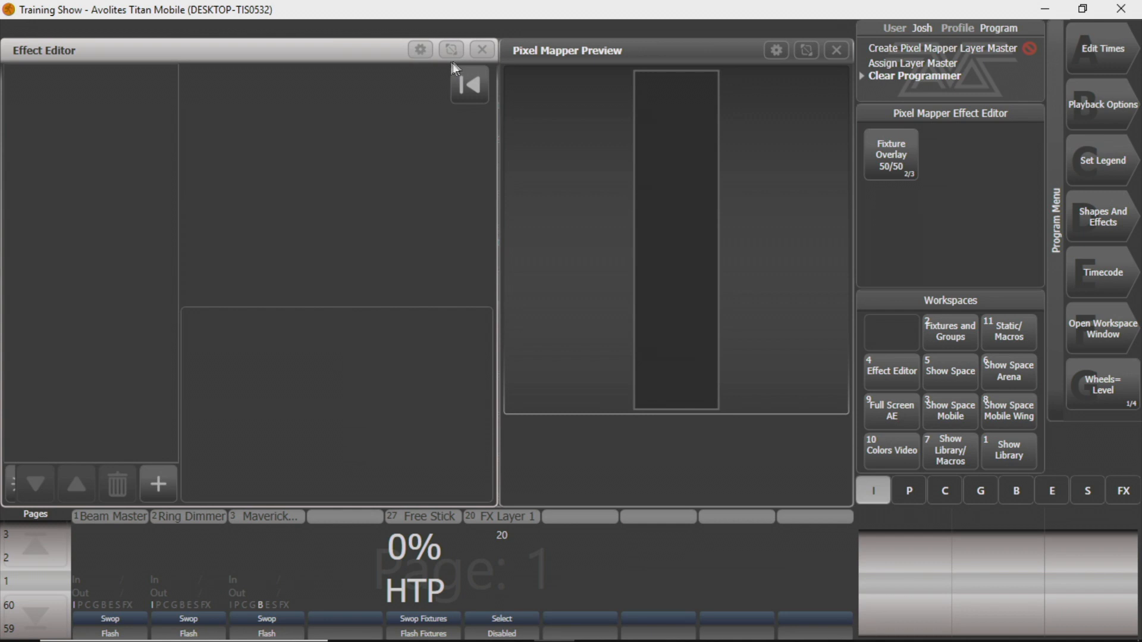
click(482, 50)
click(1088, 351)
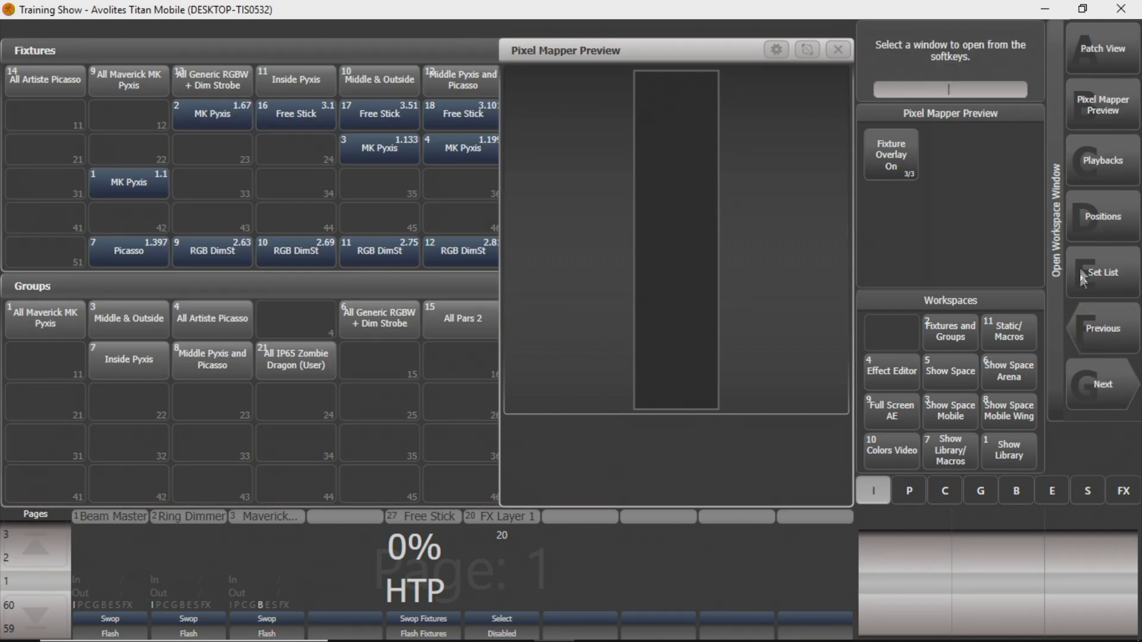
click(1097, 324)
click(1097, 324)
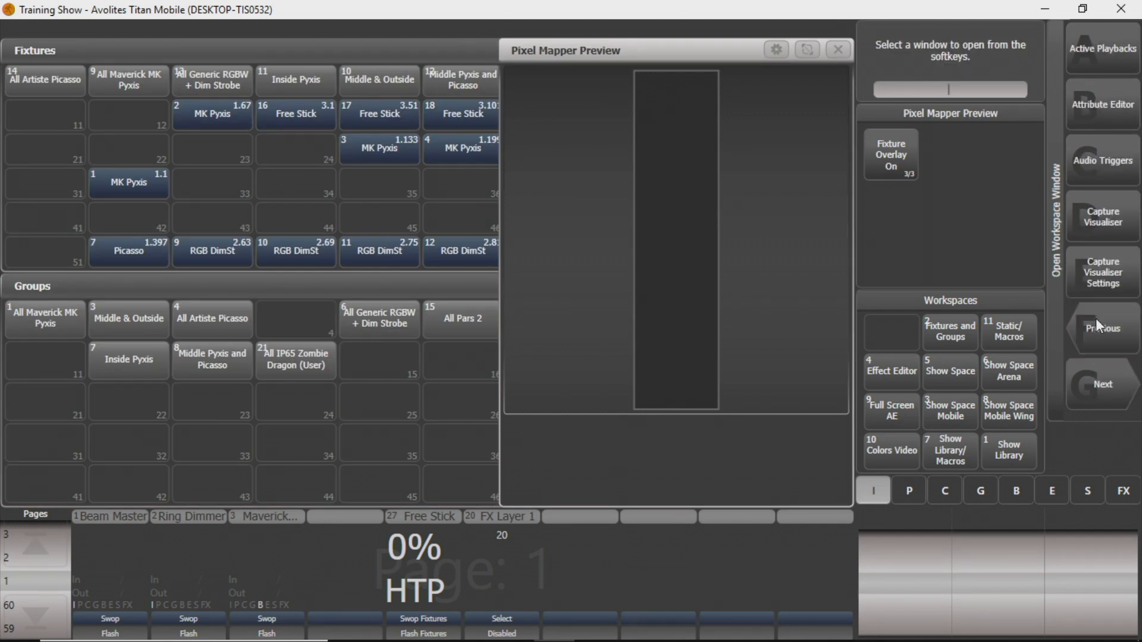
click(1082, 105)
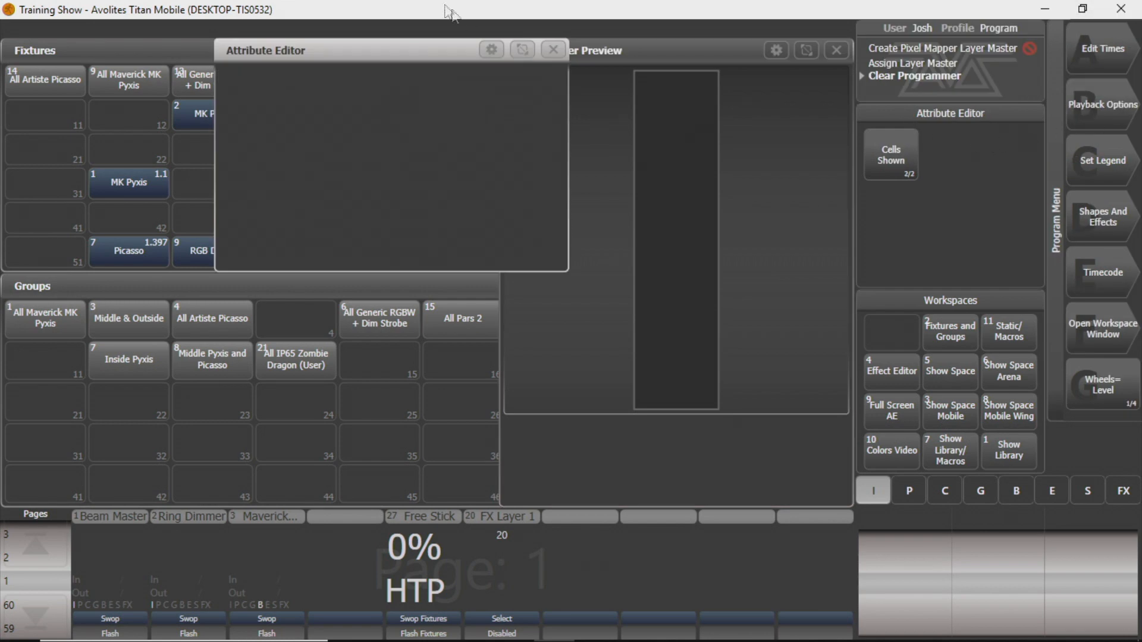
click(522, 53)
drag(58, 72, 482, 544)
Select the FX Layer 1 master and set its Colour Mix to blue, with Red 4.6%, Green 0% and Blue 100%
click(505, 578)
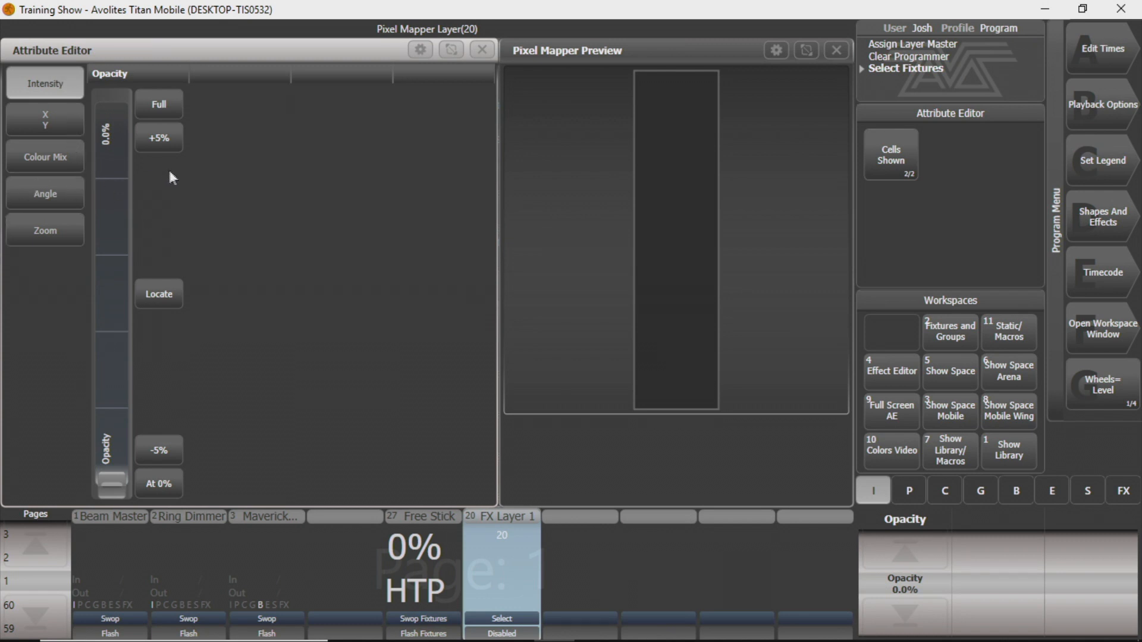
click(43, 158)
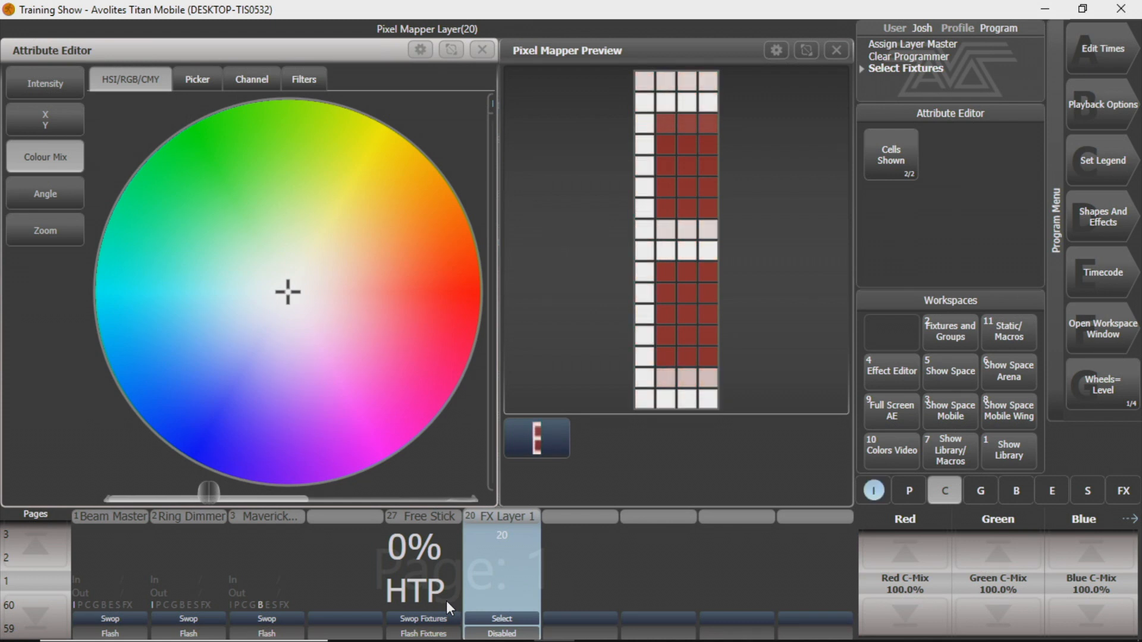
drag(245, 289, 194, 476)
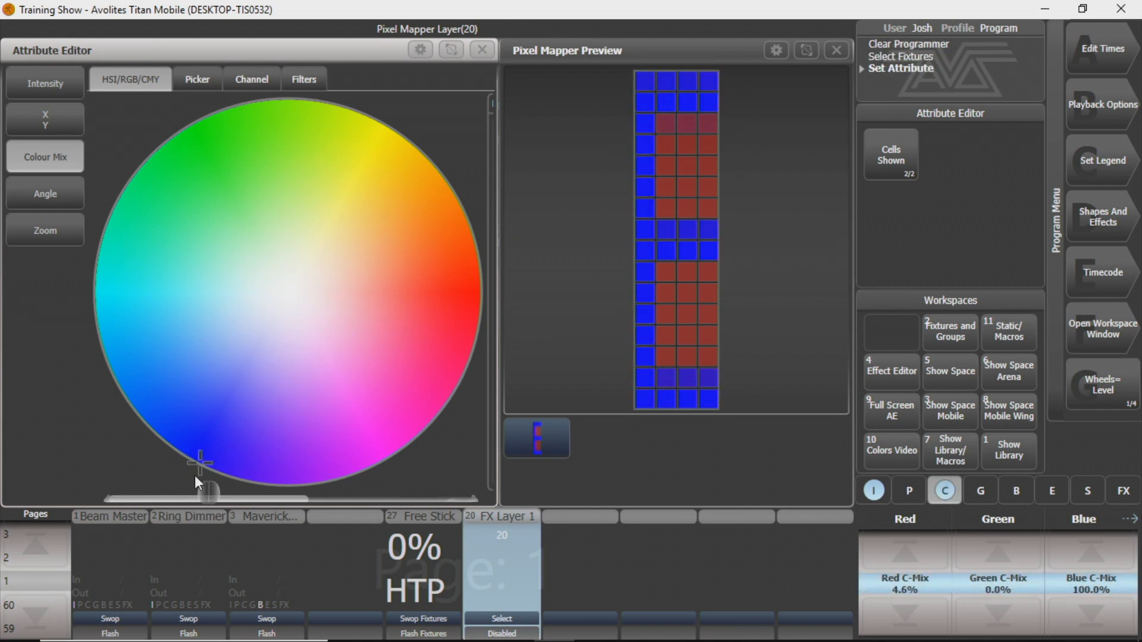